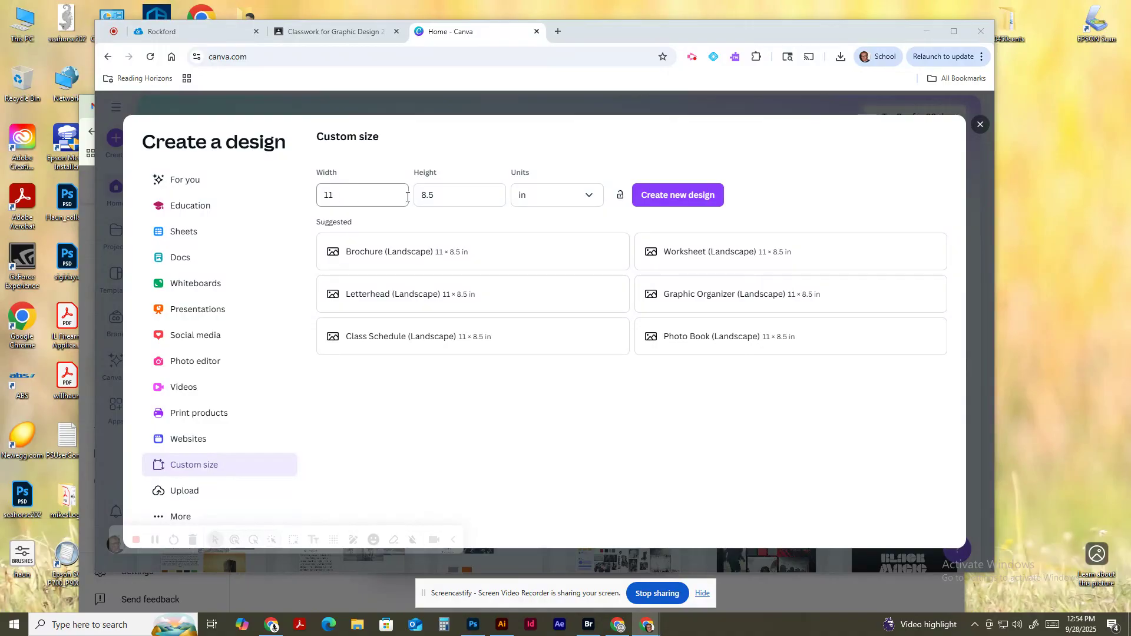
# - Create a custom 11 × 8.5 in design and open its uploaded files
pyautogui.click(432, 199)
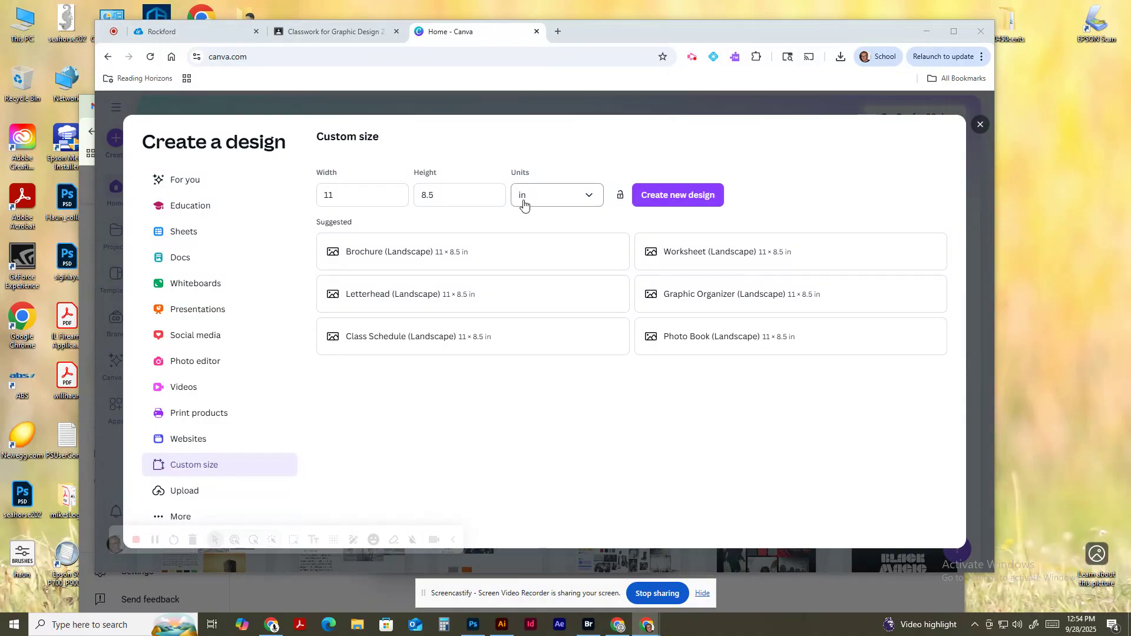
pyautogui.click(688, 202)
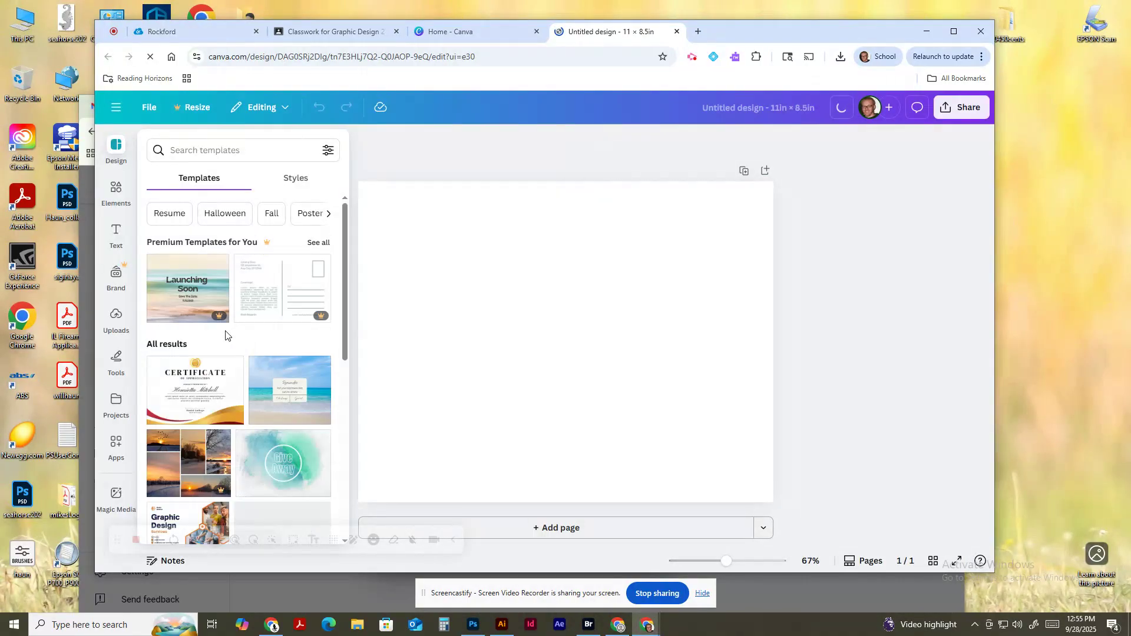
pyautogui.click(116, 321)
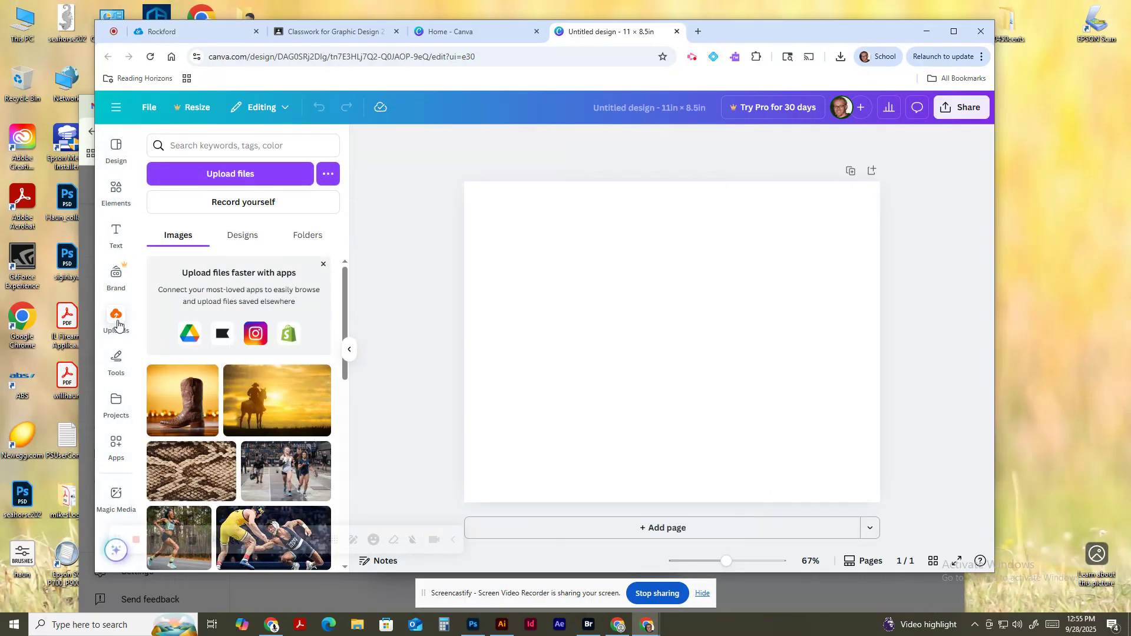
# - Look at the files attached to the Google Classroom assignment and return to the untitled Canva design
pyautogui.click(330, 31)
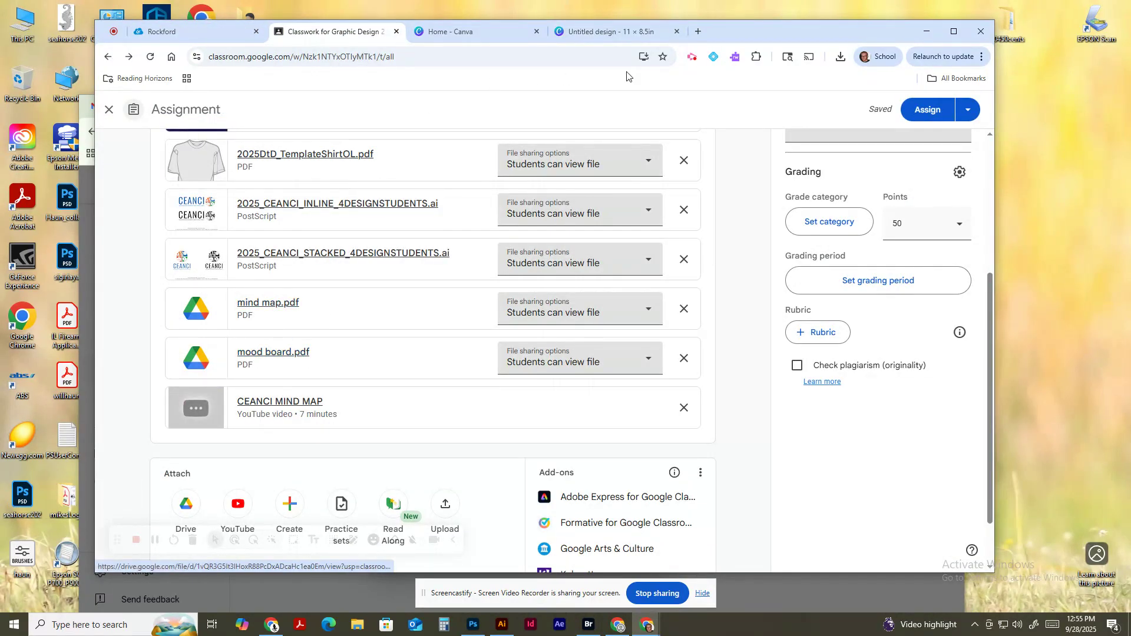
pyautogui.click(501, 27)
pyautogui.click(589, 27)
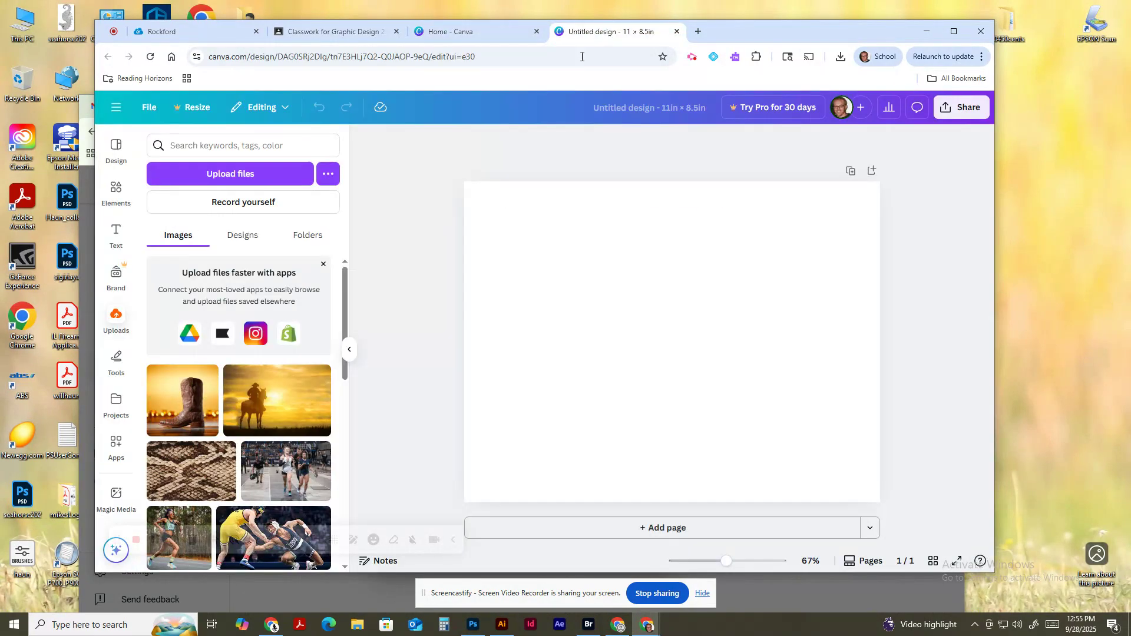
# - Upload the mood board PDF from the Downloads folder and place it on the blank page
pyautogui.click(115, 318)
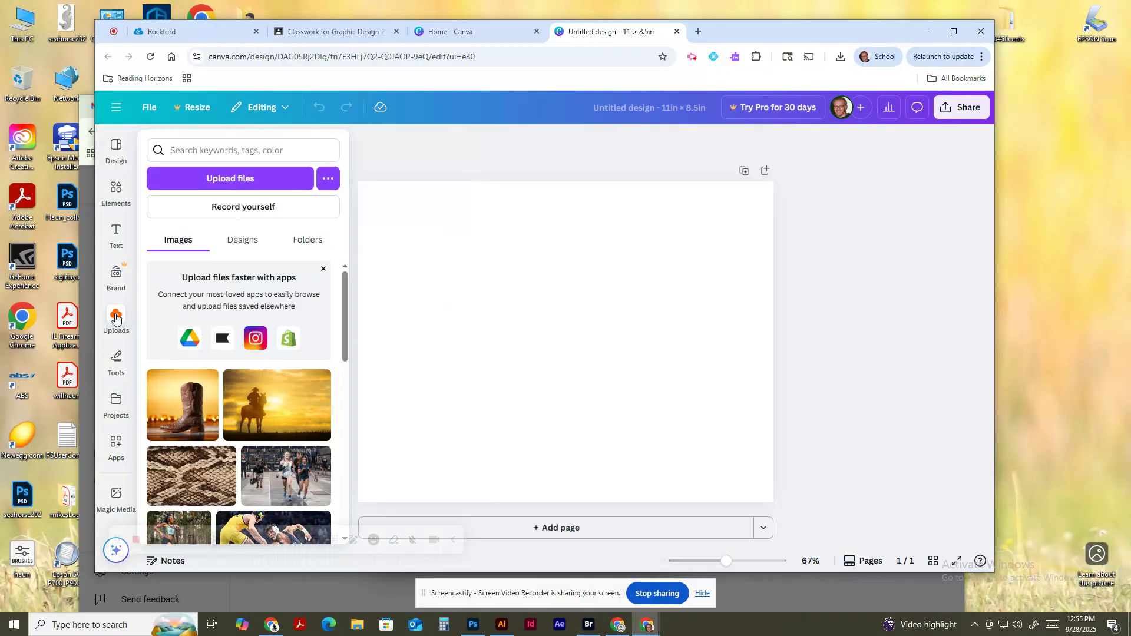
pyautogui.click(218, 182)
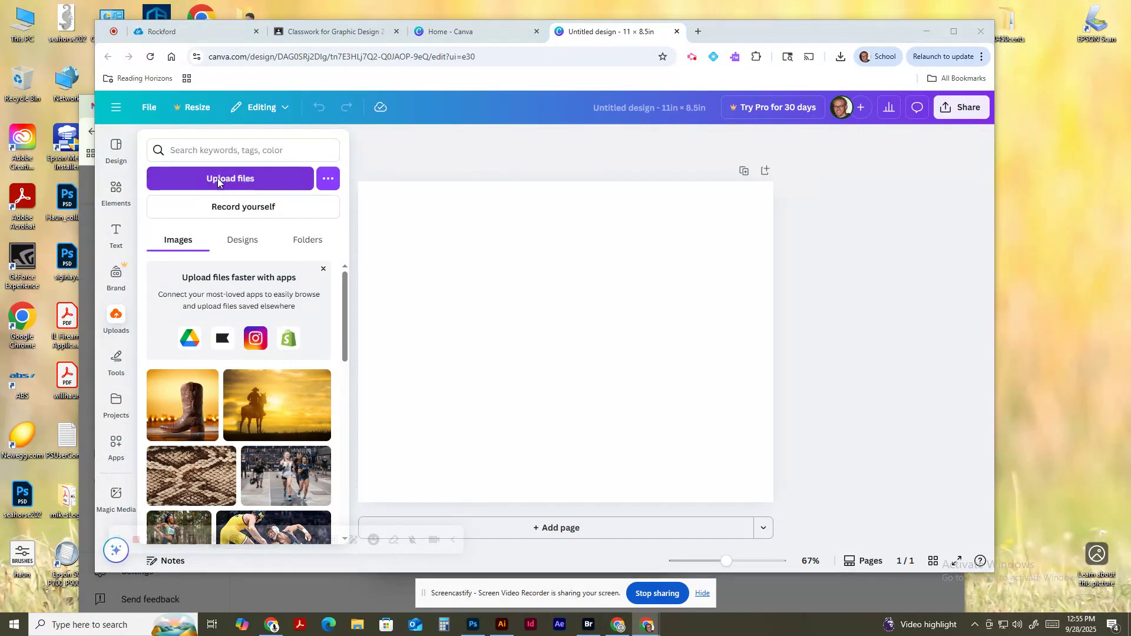
pyautogui.click(482, 131)
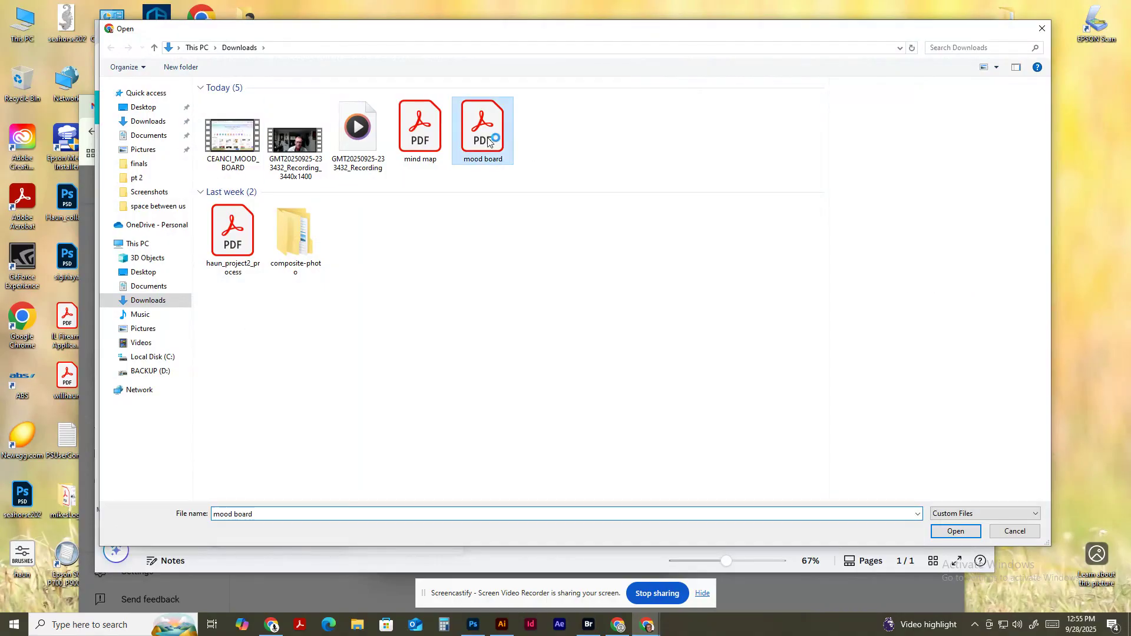
pyautogui.click(940, 533)
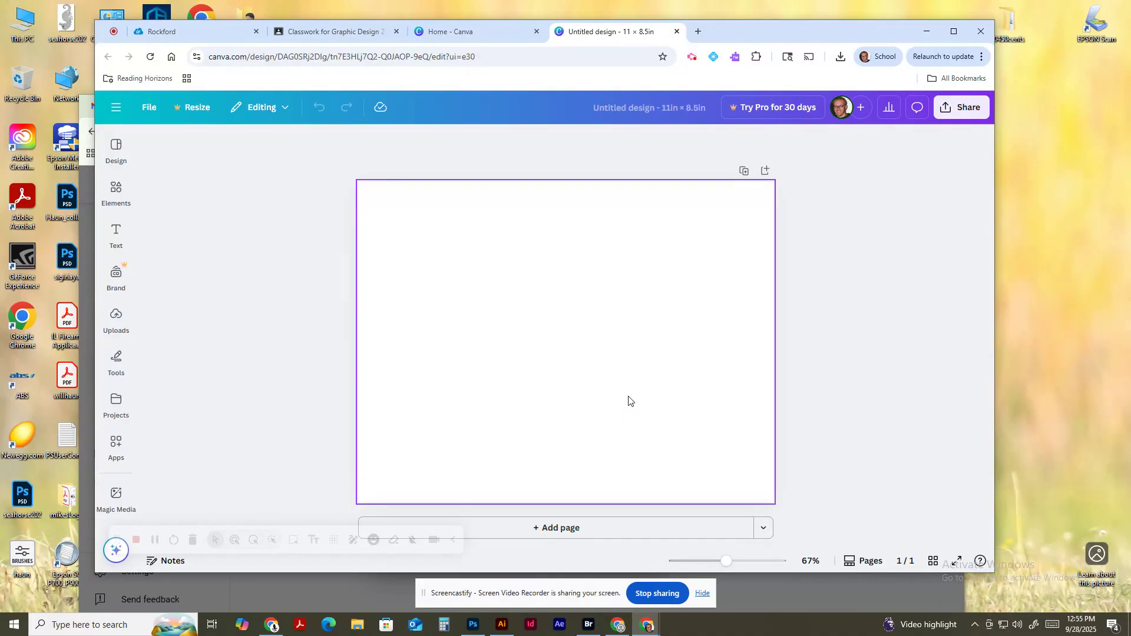
pyautogui.click(103, 328)
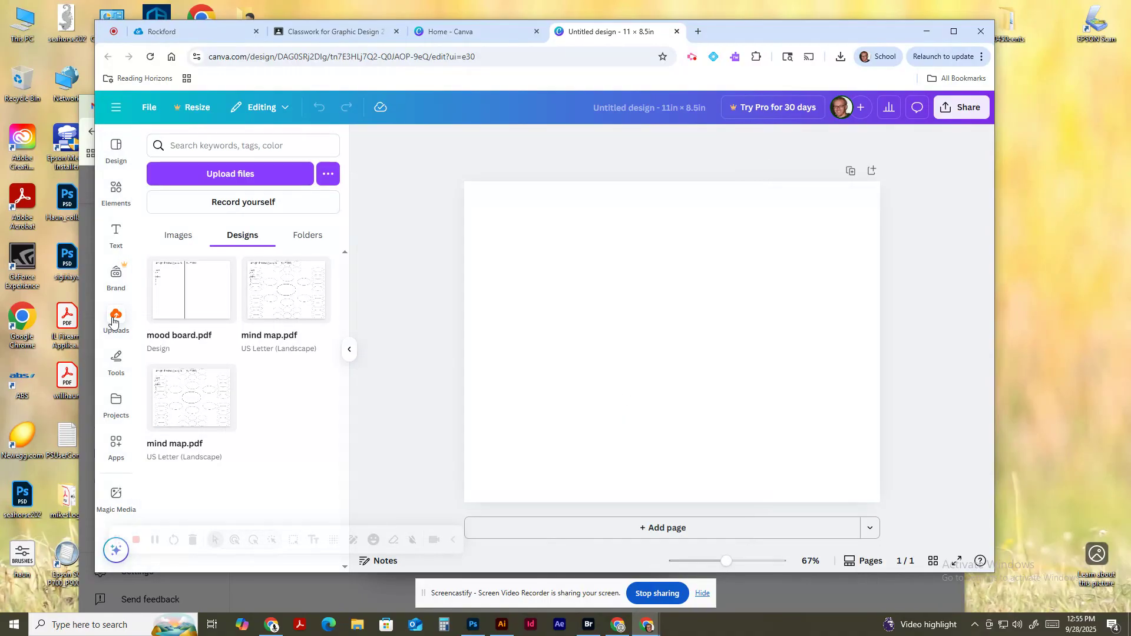
pyautogui.moveTo(156, 317); pyautogui.dragTo(641, 312)
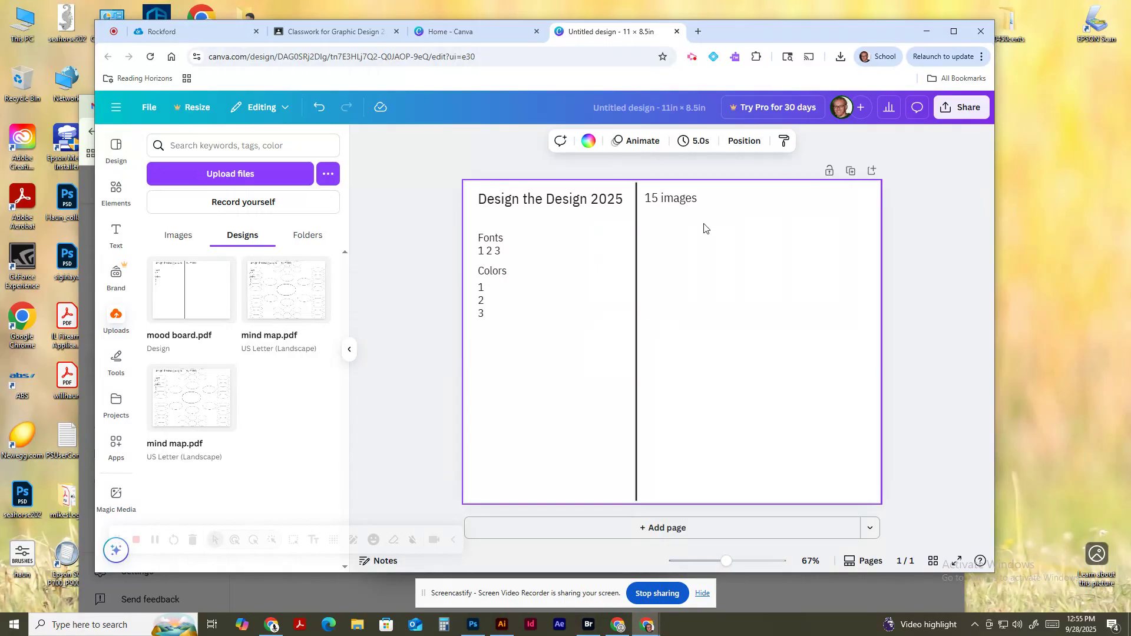
# - Split the numbers 1, 2 and 3 under the Fonts heading onto separate lines
pyautogui.click(496, 253)
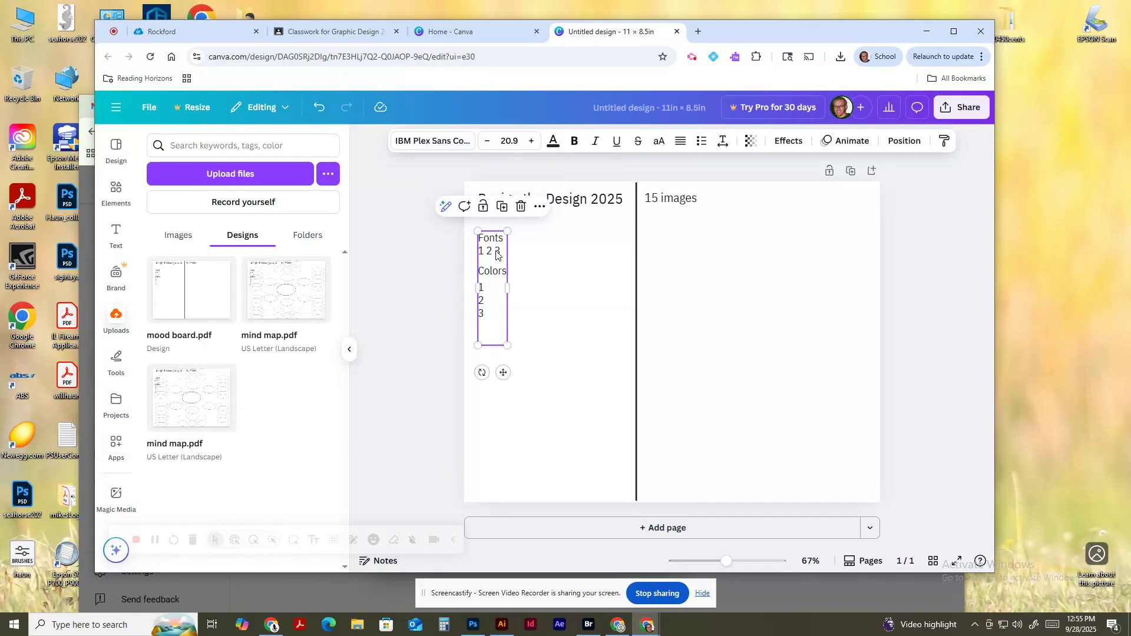
pyautogui.click(493, 251)
pyautogui.click(488, 250)
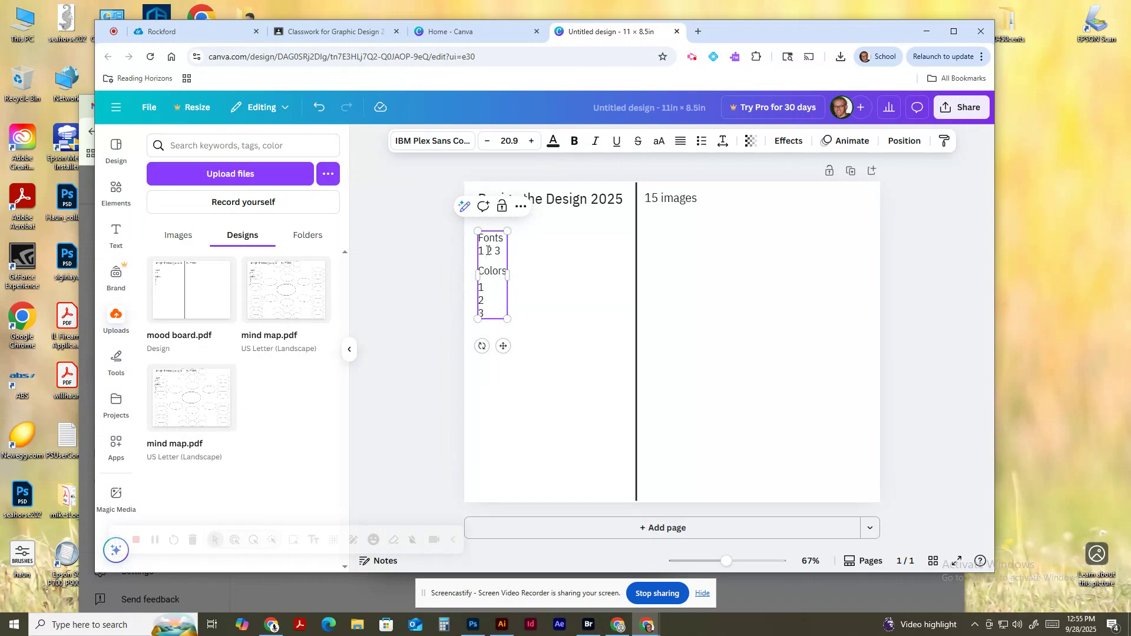
pyautogui.press('Return')
pyautogui.click(488, 265)
pyautogui.press('Return')
pyautogui.click(530, 312)
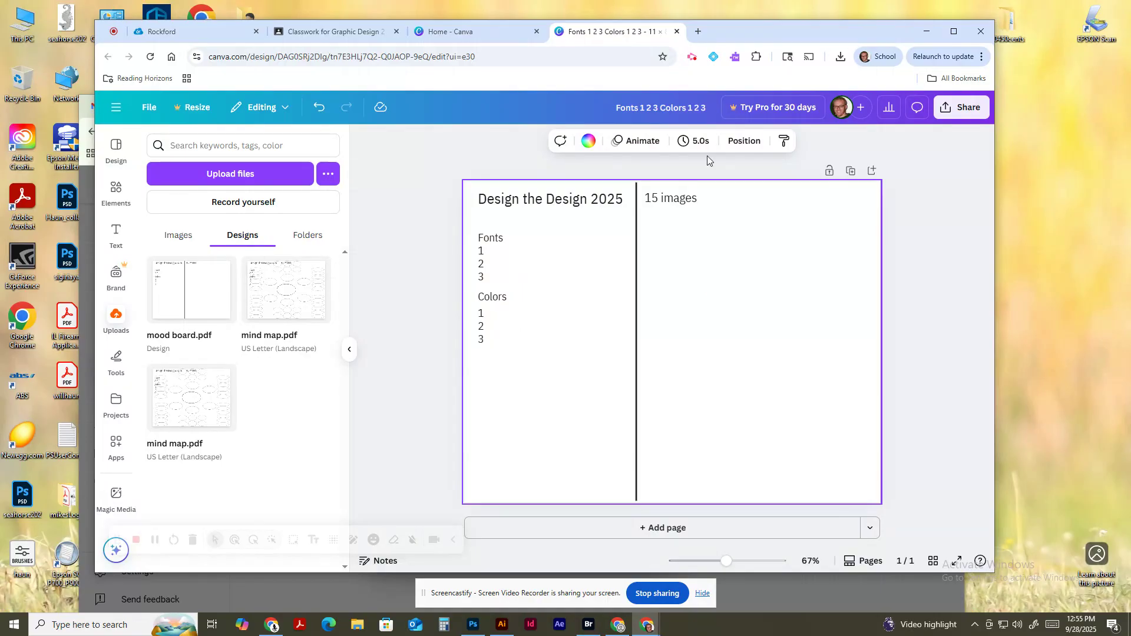
# - Search for "adobe fonts" in a new browser tab, open the Adobe Fonts site and browse all fonts
pyautogui.click(698, 32)
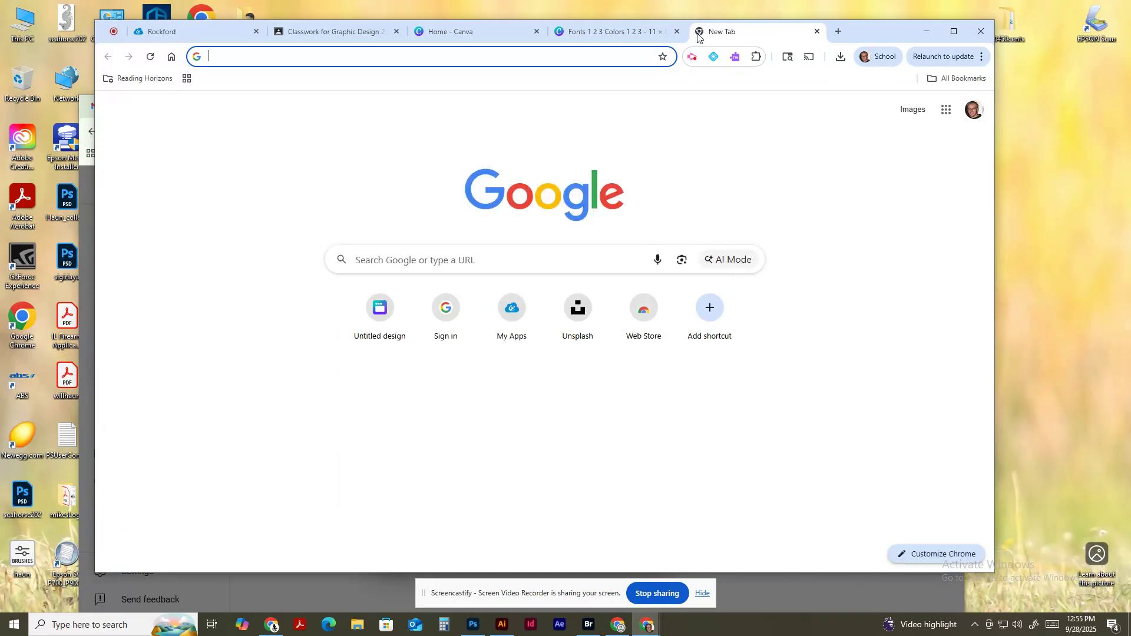
pyautogui.write('adobe ')
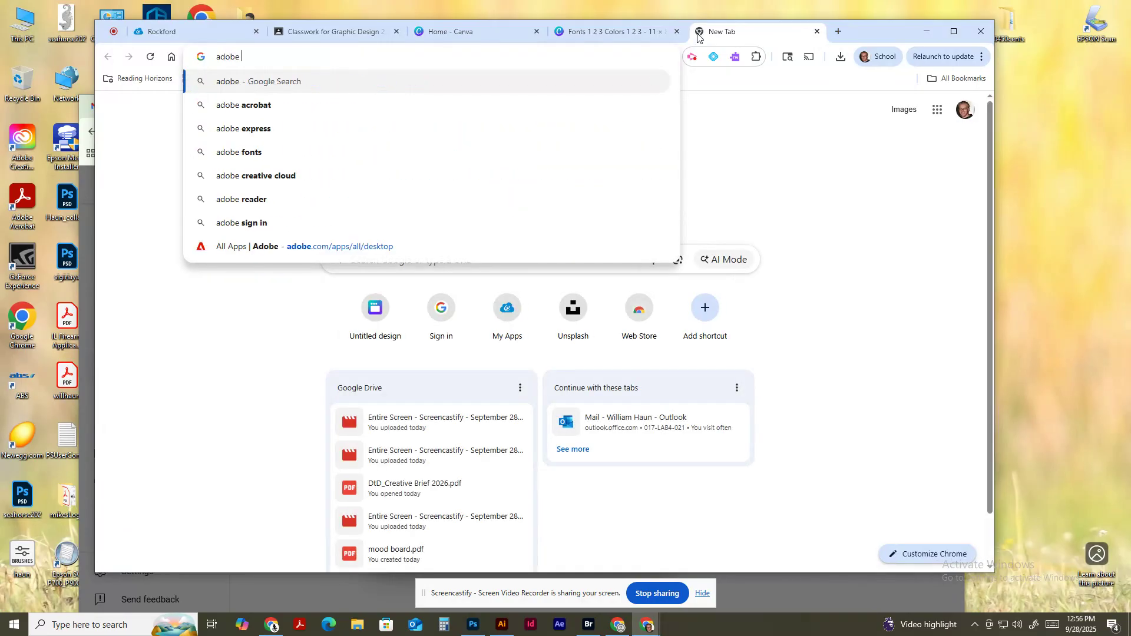
pyautogui.write('fonts')
pyautogui.press('Return')
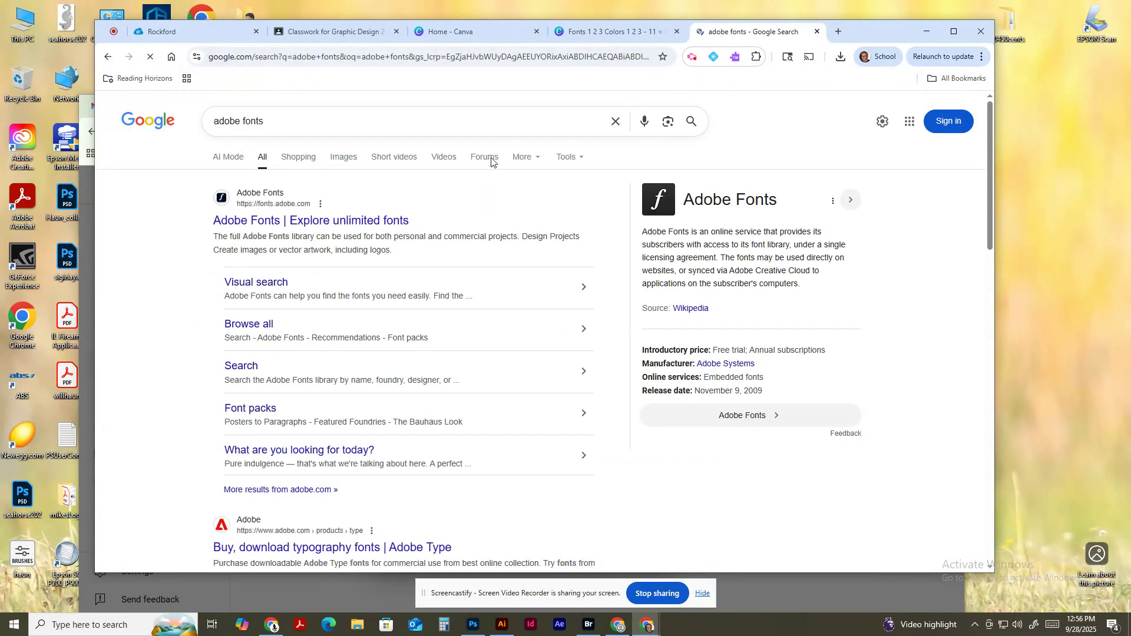
pyautogui.click(393, 220)
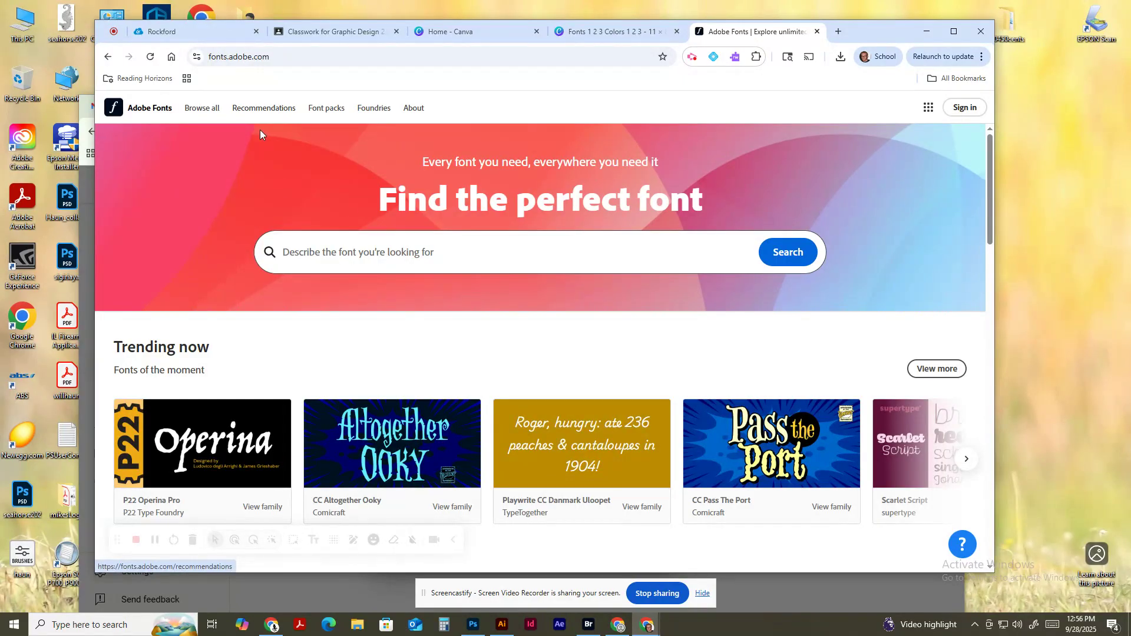
pyautogui.click(208, 110)
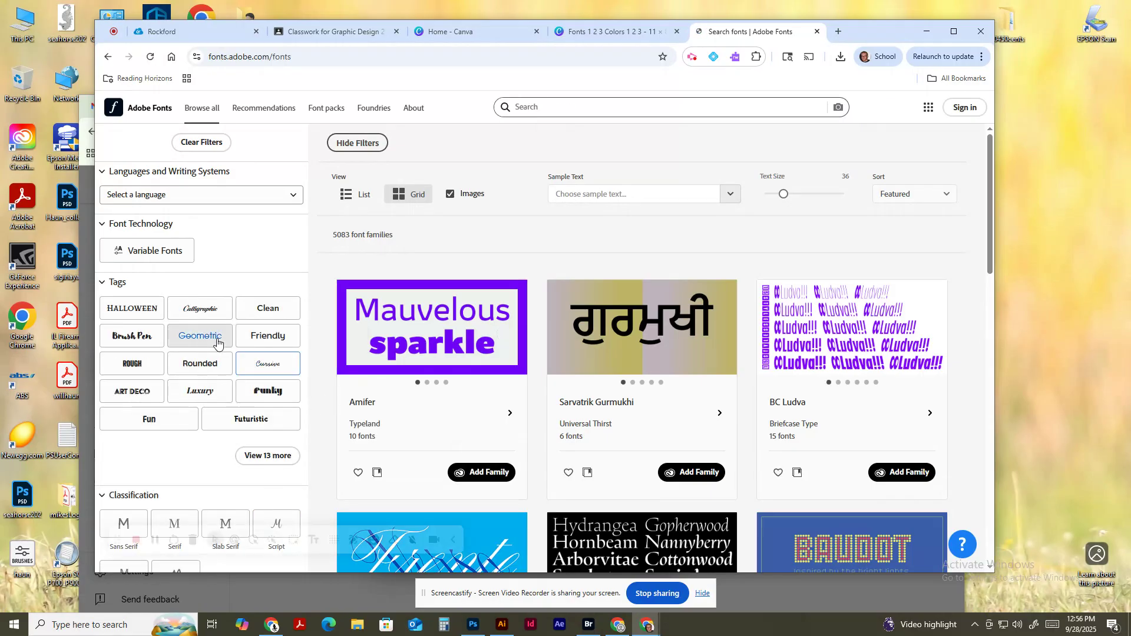
# - Expand the full list of font tags and filter the fonts by the Fun tag
pyautogui.click(266, 457)
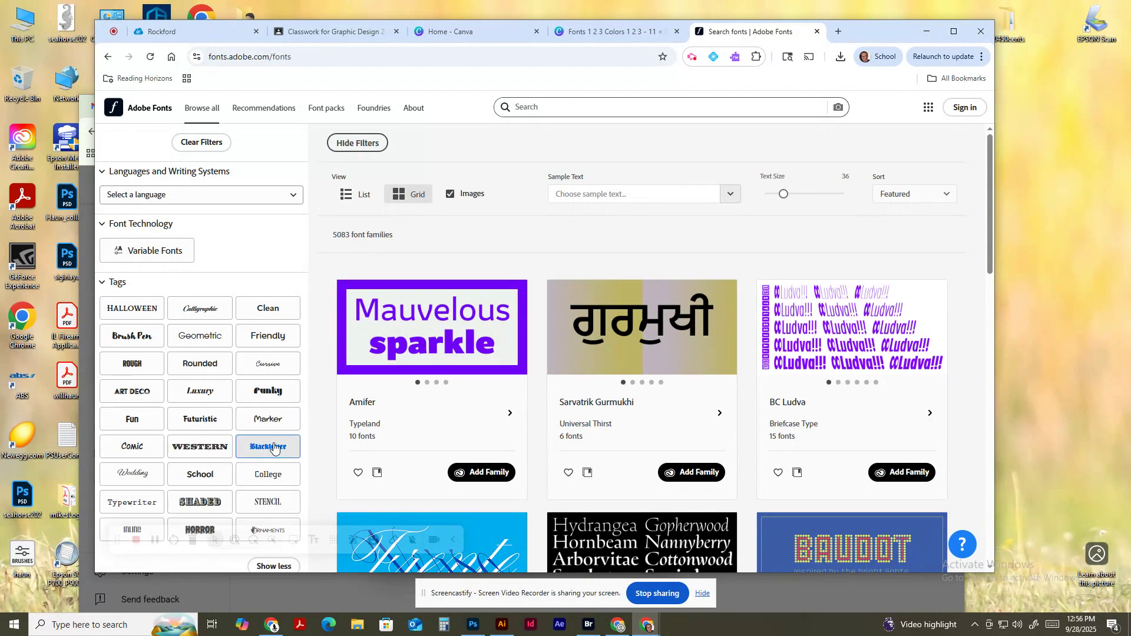
pyautogui.scroll(-1, 273, 447)
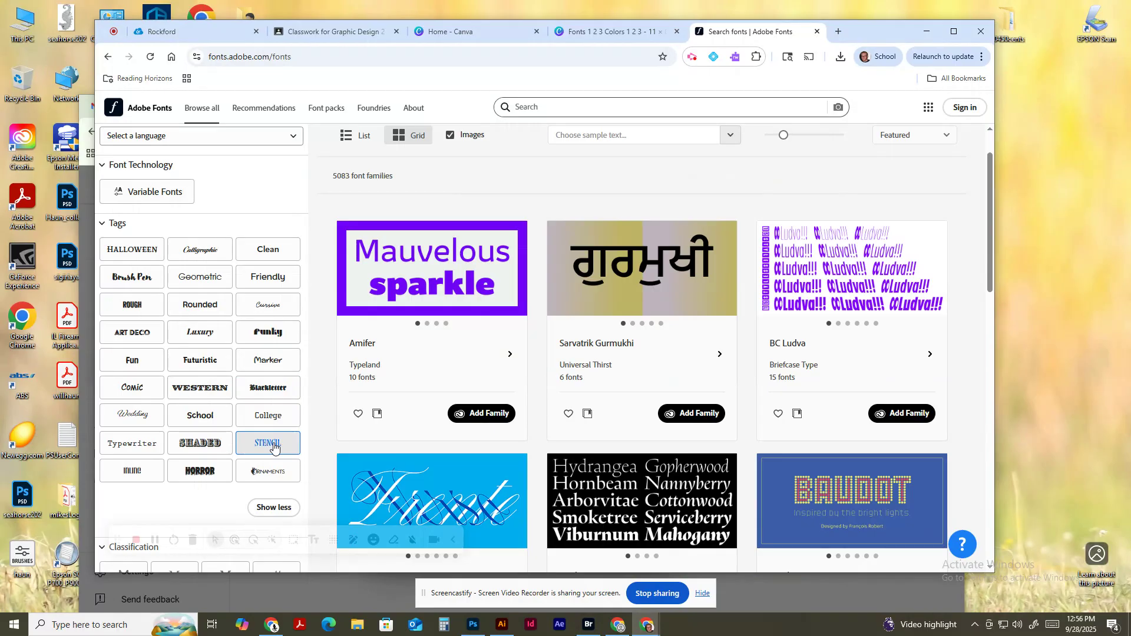
pyautogui.click(213, 478)
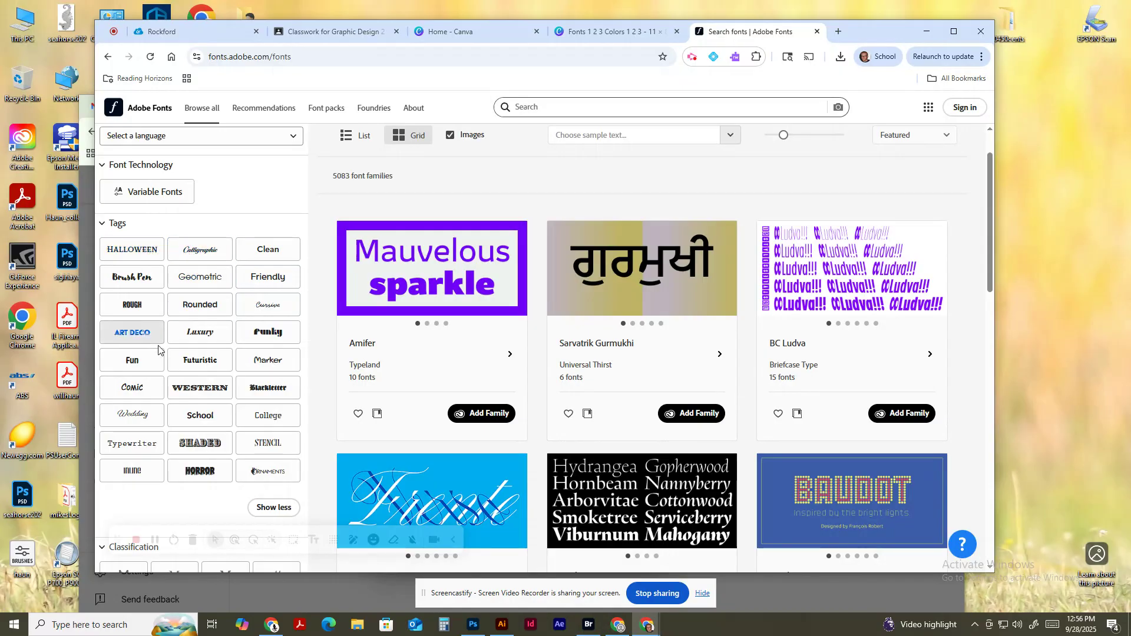
pyautogui.click(145, 360)
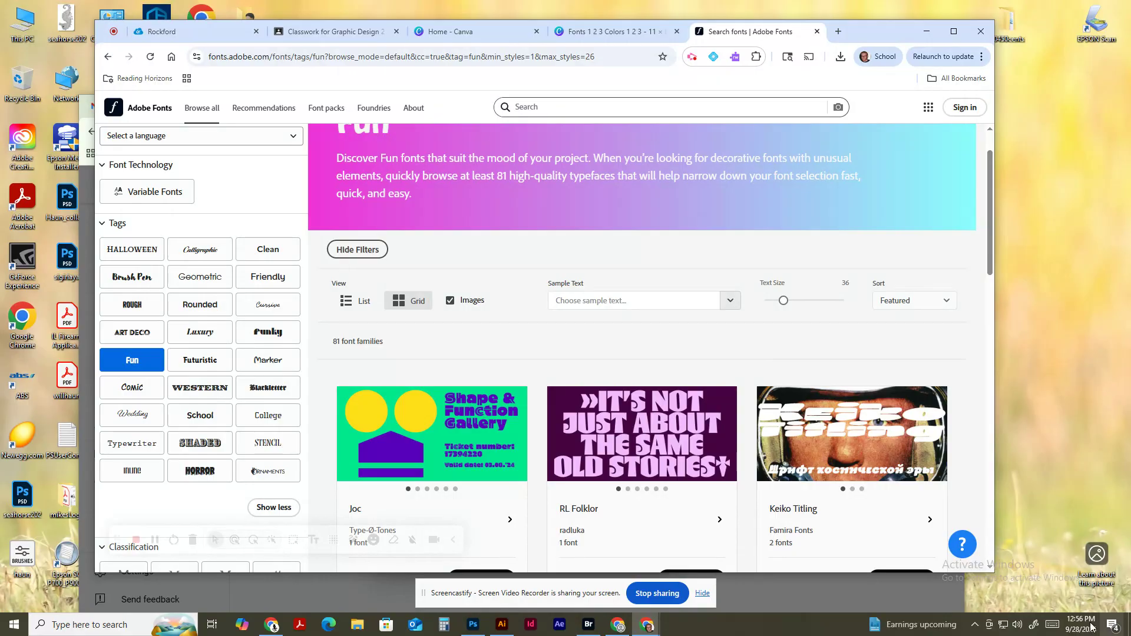
# - Add the RL Folklor font family, signing in to the Adobe account when required
pyautogui.scroll(-1, 742, 521)
pyautogui.scroll(-2, 742, 520)
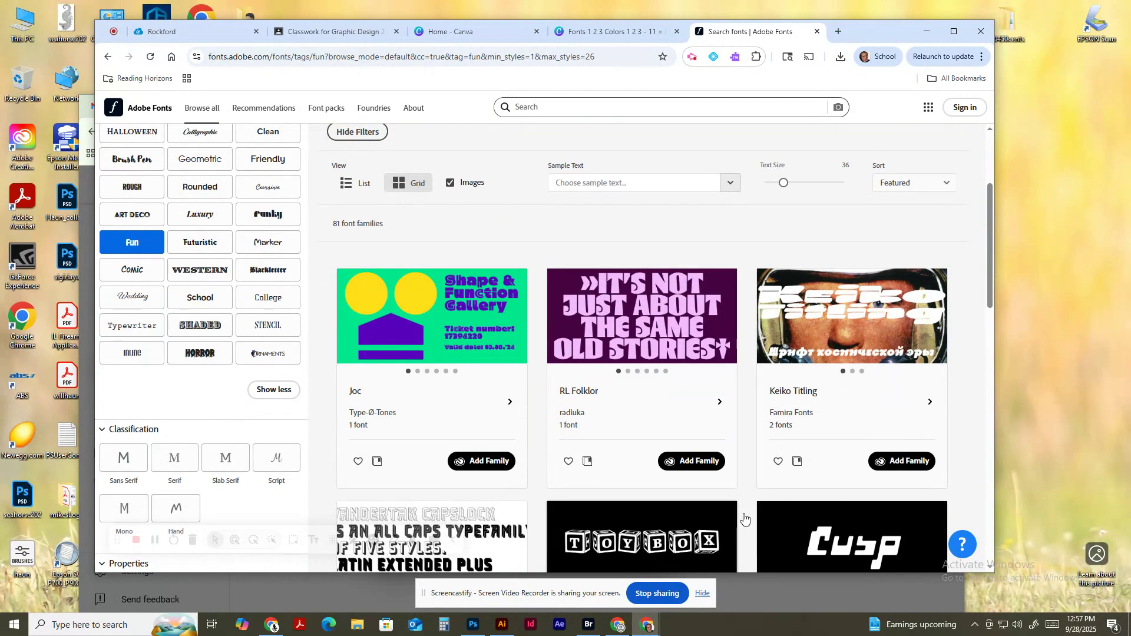
pyautogui.click(695, 466)
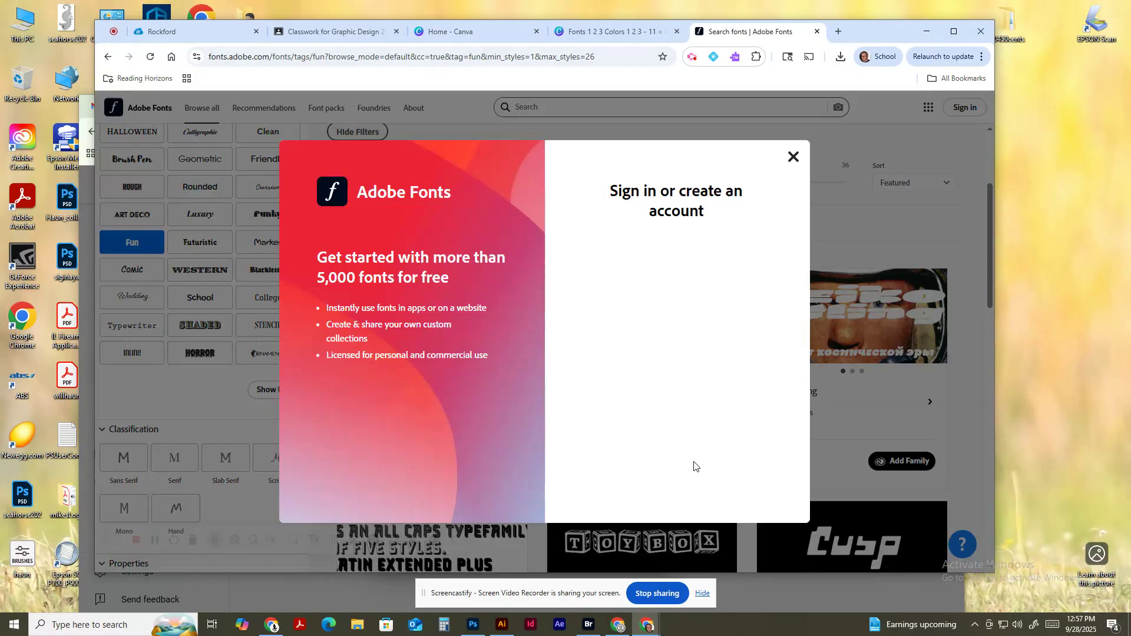
pyautogui.click(694, 255)
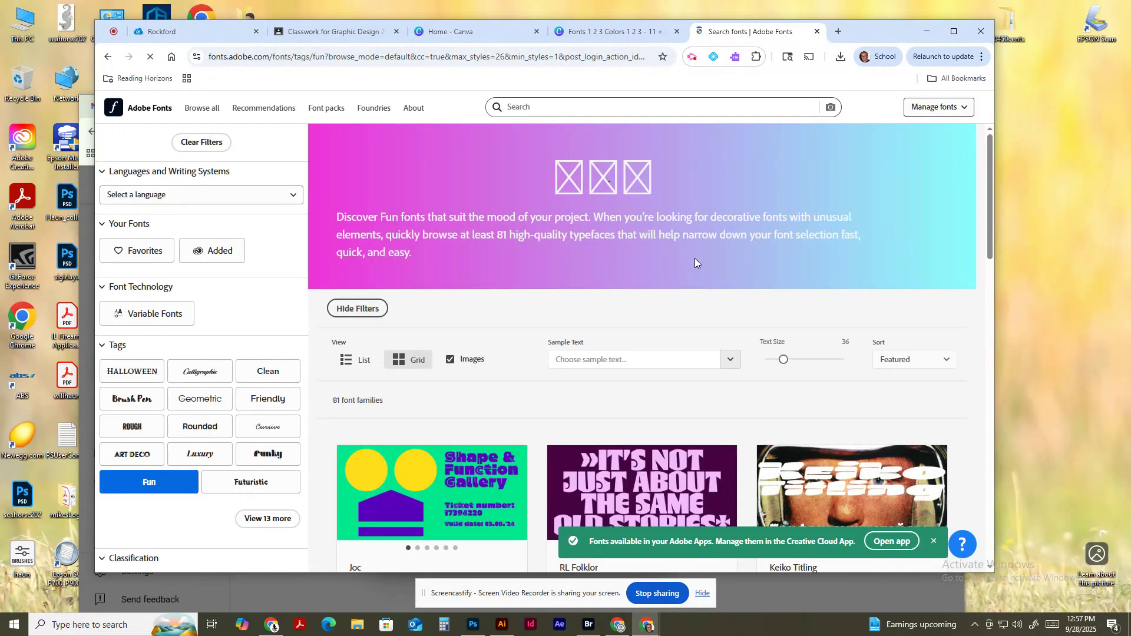
pyautogui.scroll(-3, 653, 474)
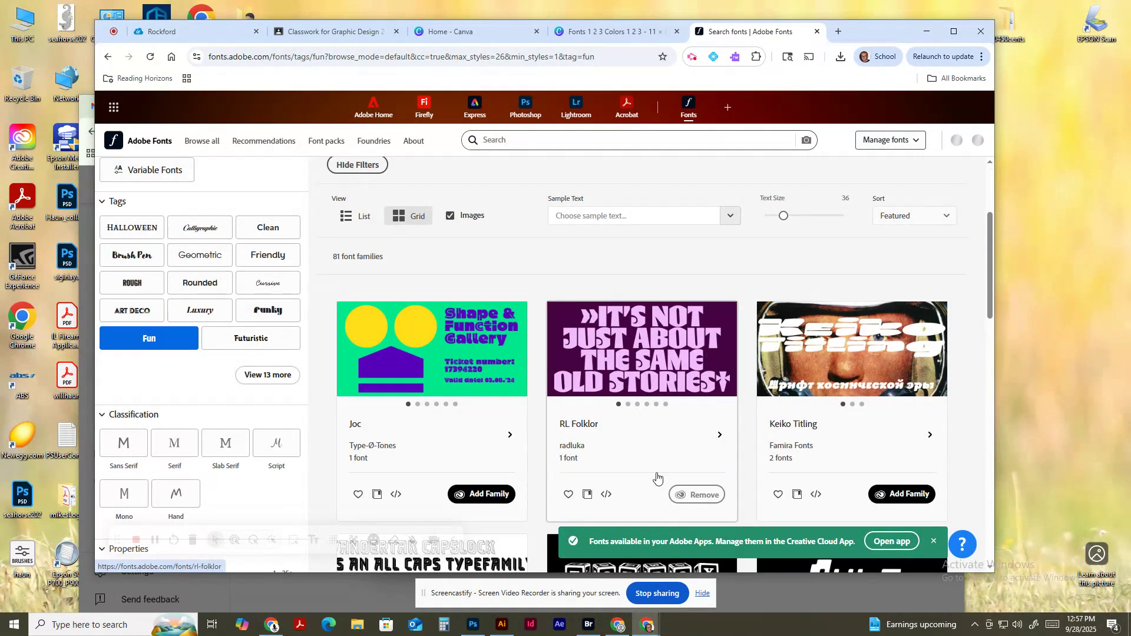
# - Switch to Illustrator and create a new Letter document of 612 × 792 pt in CMYK Color
pyautogui.click(505, 619)
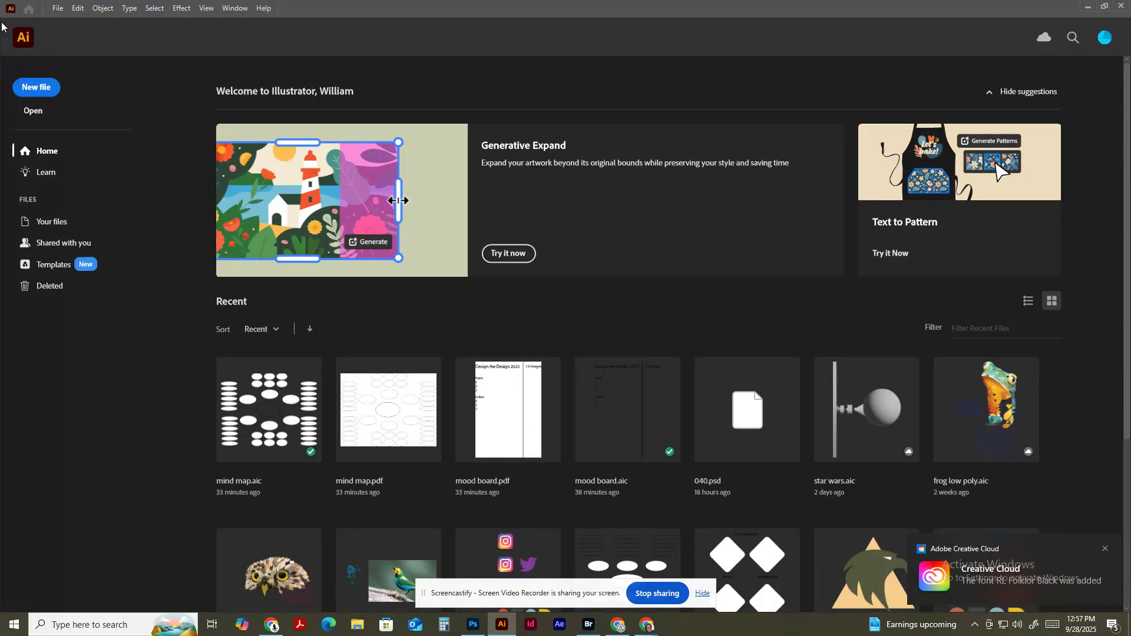
pyautogui.click(33, 86)
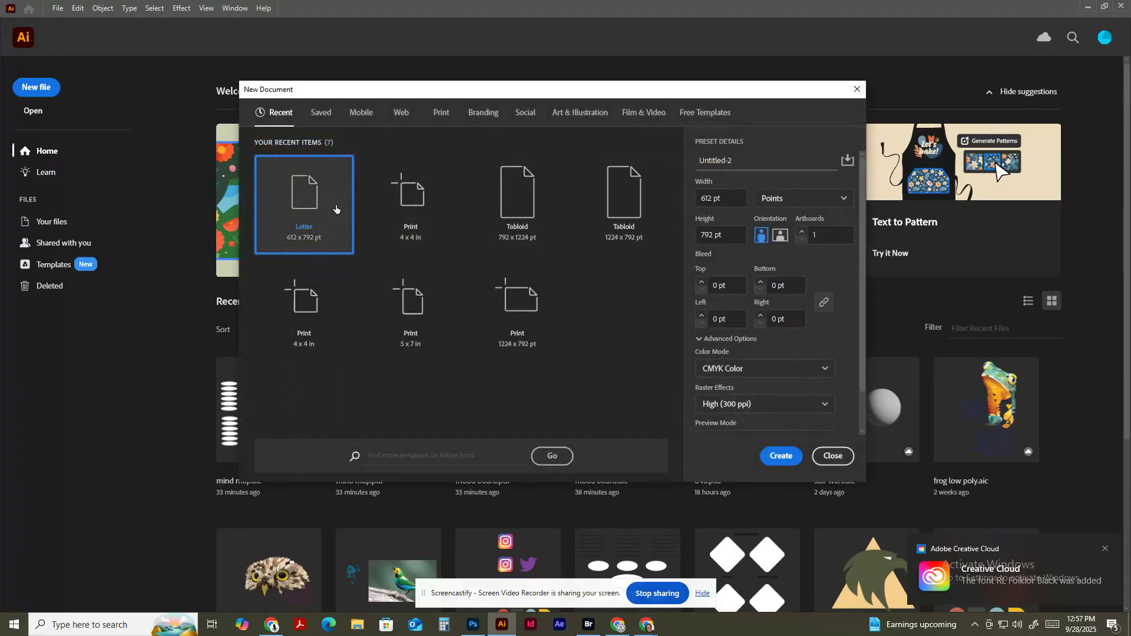
pyautogui.click(781, 455)
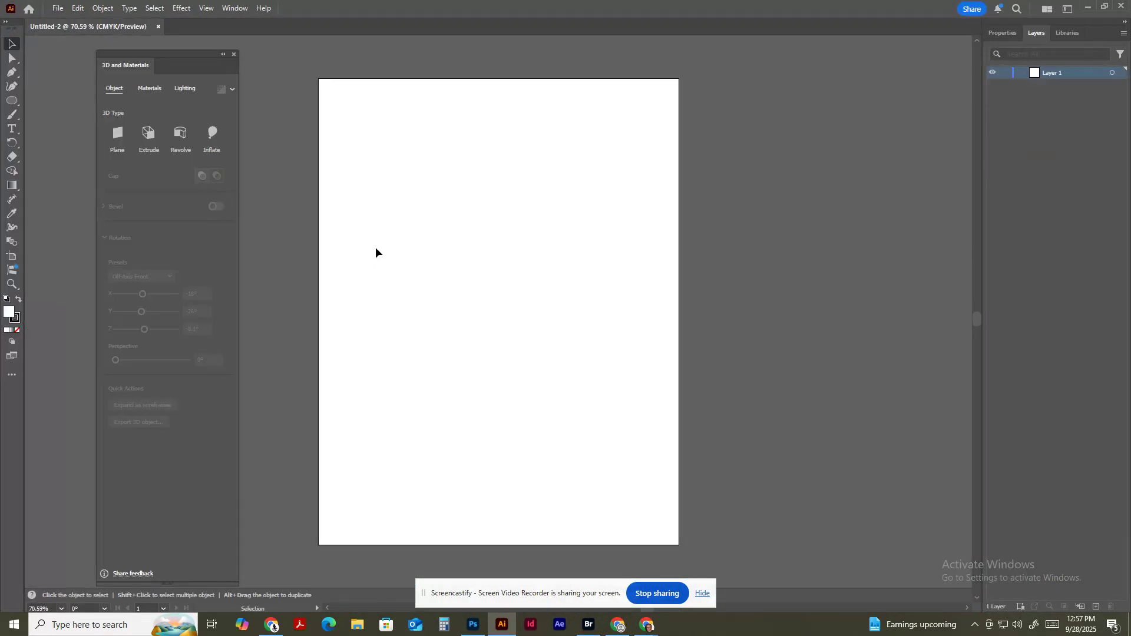
# - Place a "Lorem ipsum" point text on the artboard, scale it to about 418 pt wide and show its character properties
pyautogui.press('t')
pyautogui.click(377, 245)
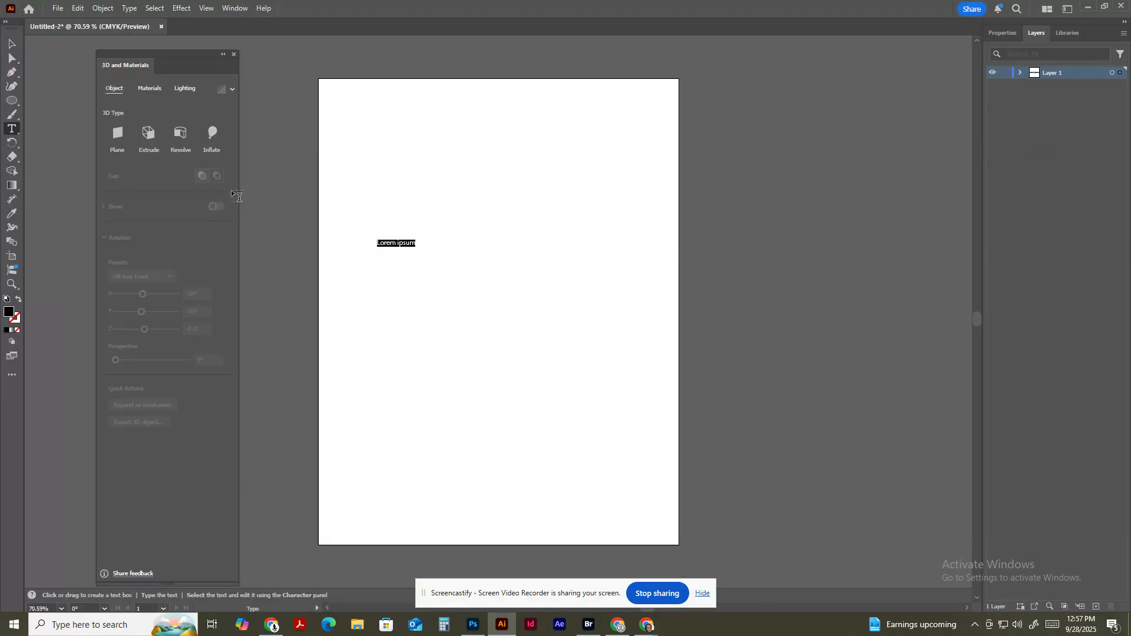
pyautogui.press('Escape')
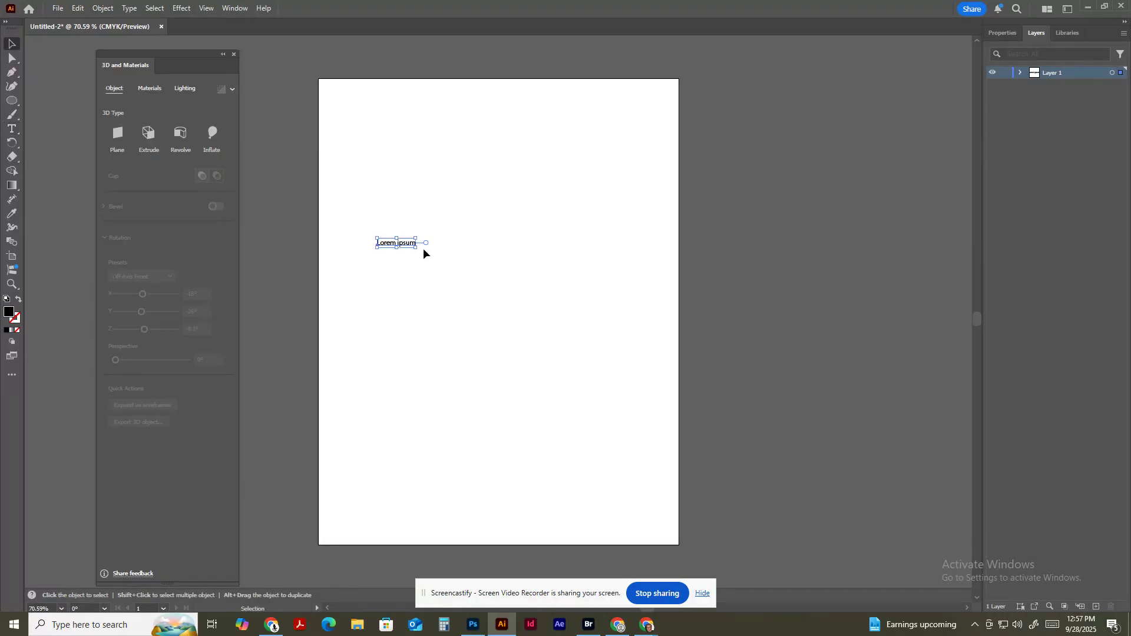
pyautogui.moveTo(417, 248); pyautogui.dragTo(625, 327)
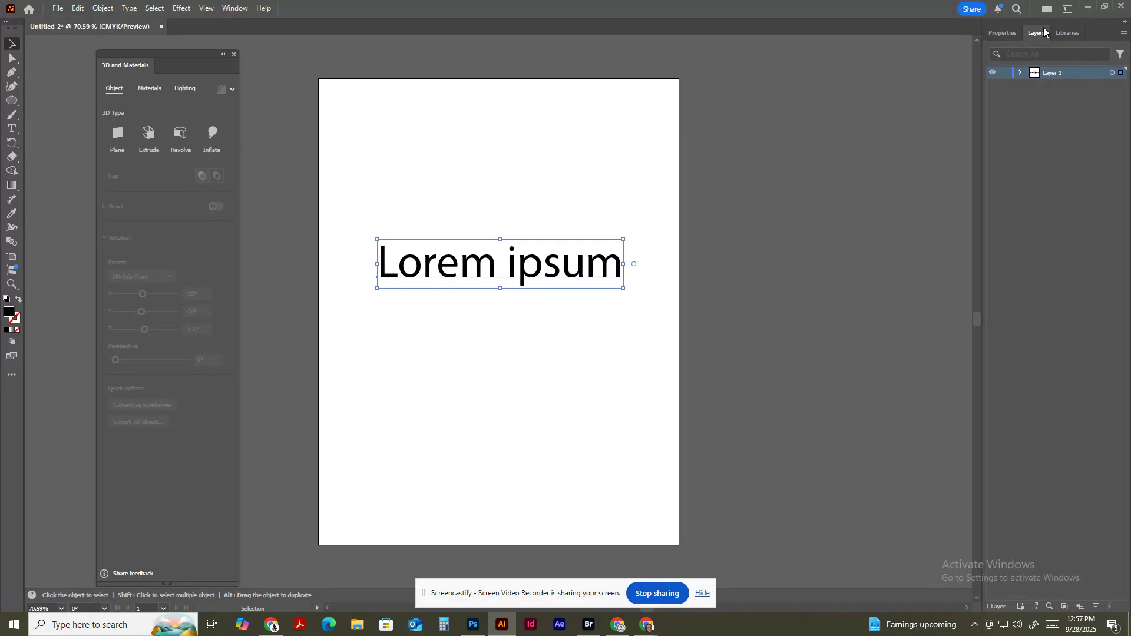
pyautogui.click(1002, 33)
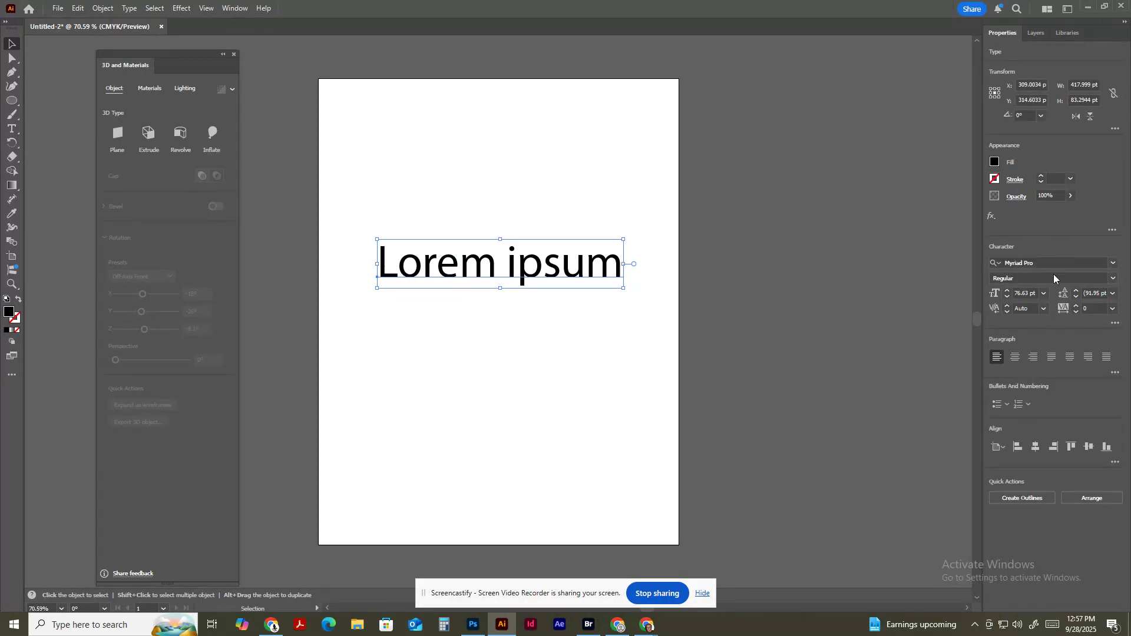
# - Set the "Lorem ipsum" text in the RL Folklor Black font and move it slightly up and left on the artboard
pyautogui.click(619, 623)
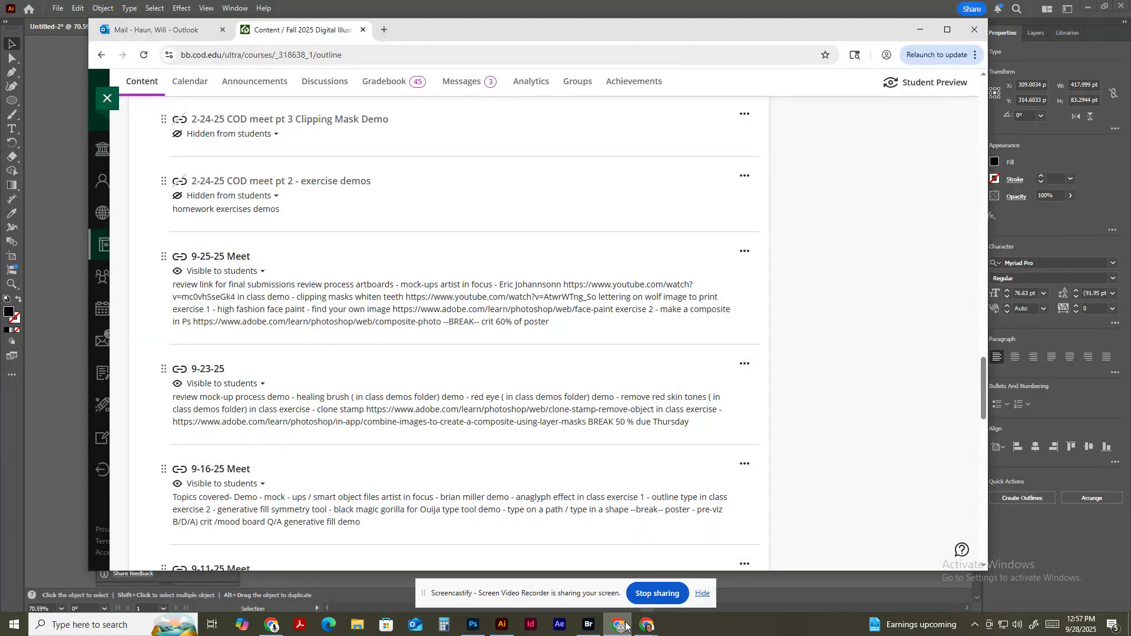
pyautogui.moveTo(637, 628)
pyautogui.click(582, 574)
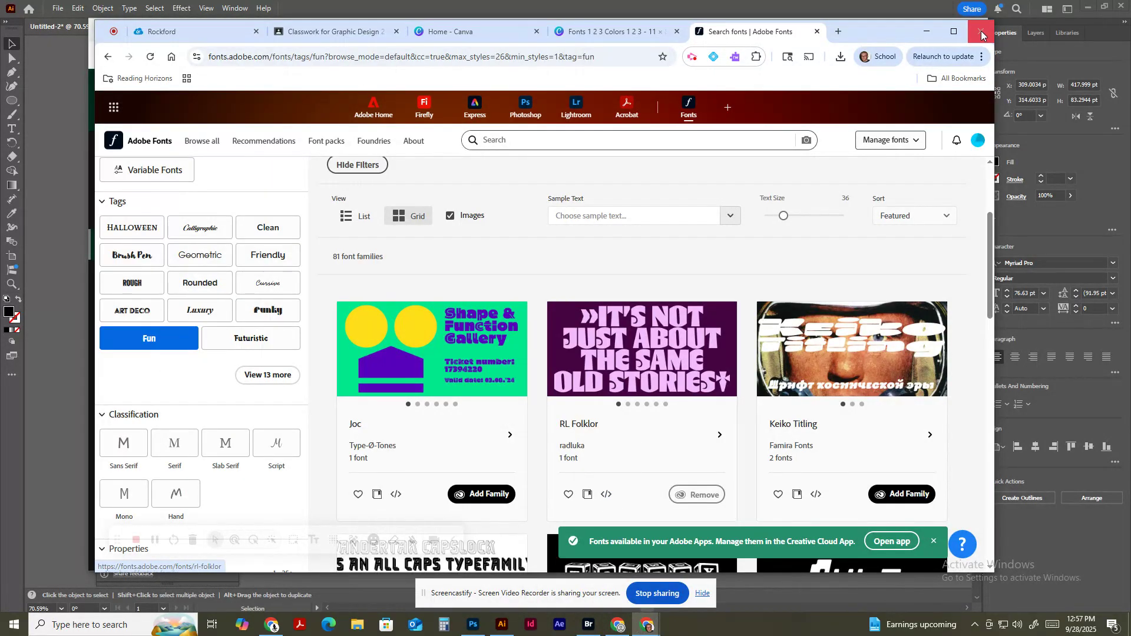
pyautogui.click(999, 141)
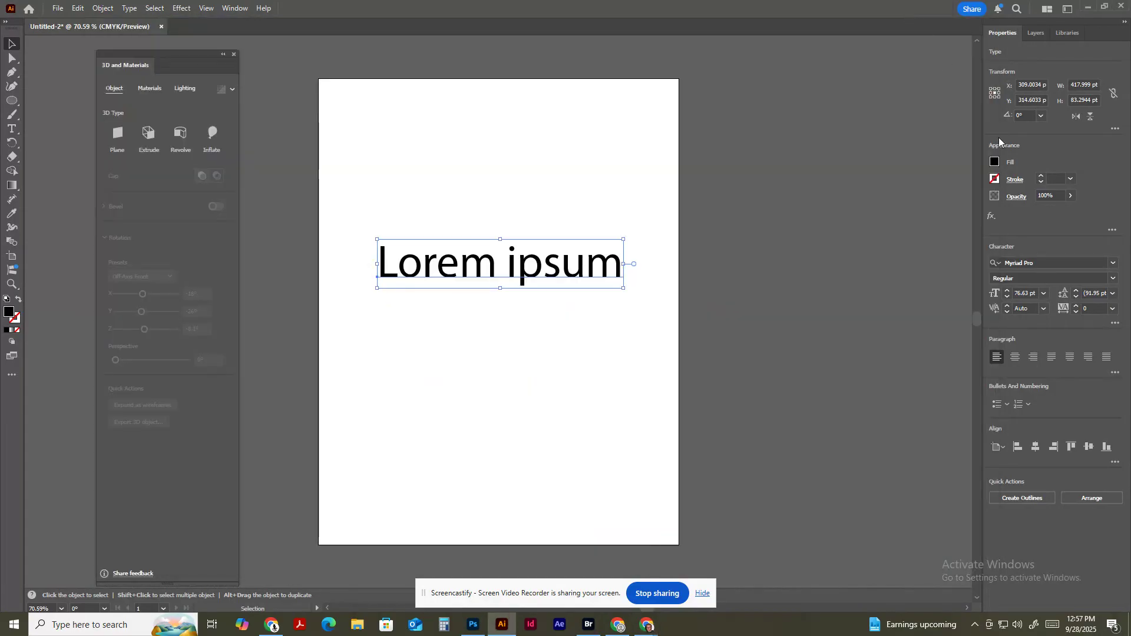
pyautogui.click(1036, 265)
pyautogui.write('rl')
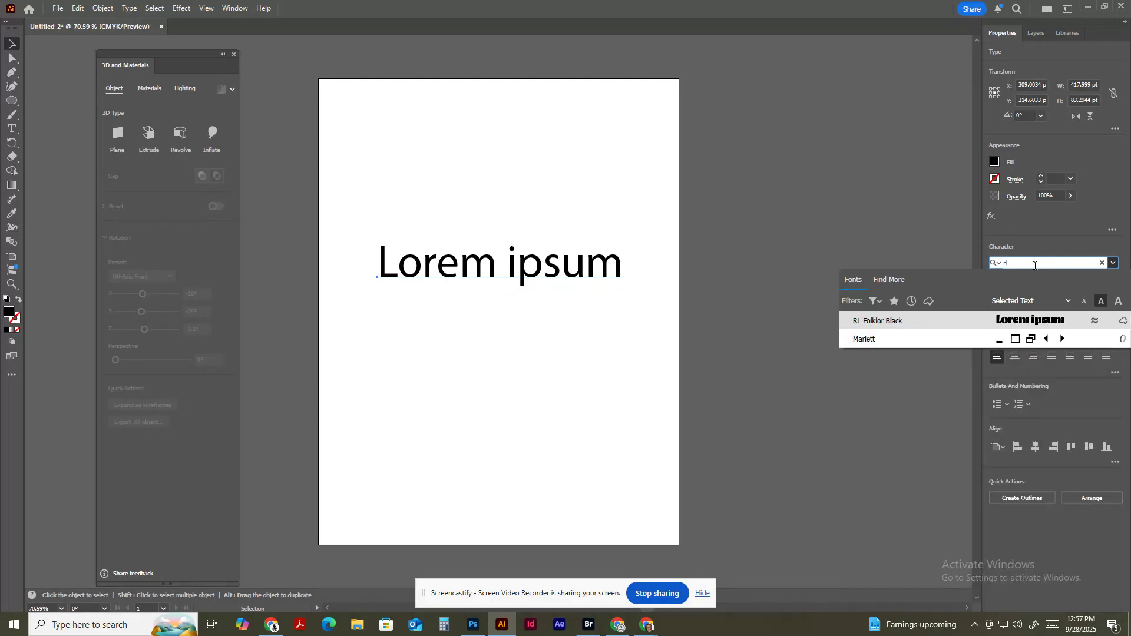
pyautogui.click(988, 318)
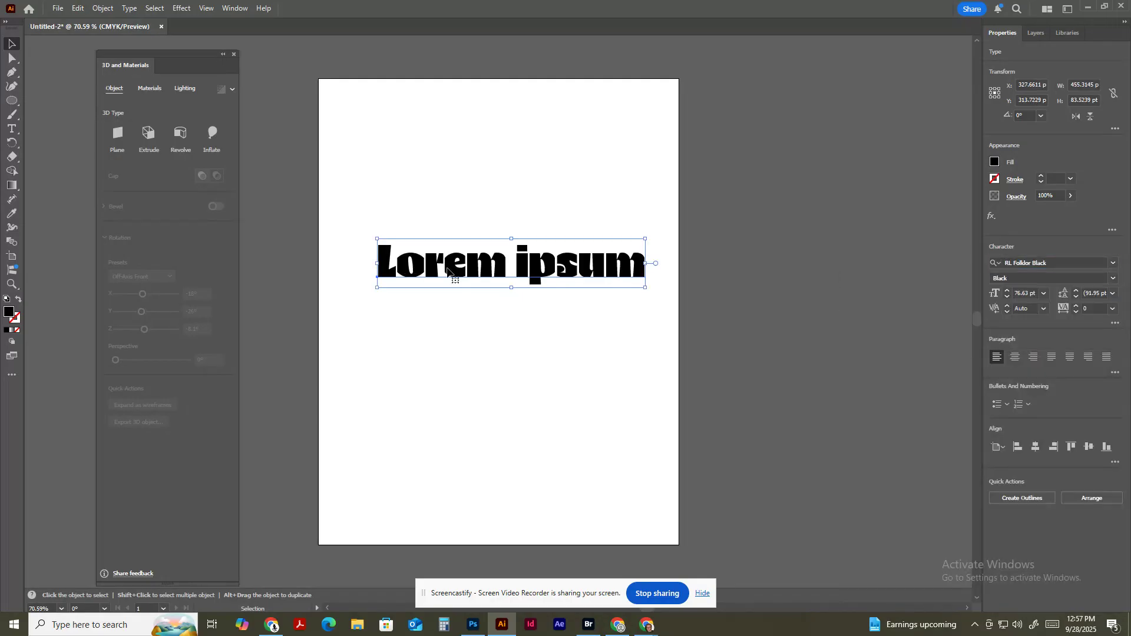
pyautogui.moveTo(449, 272); pyautogui.dragTo(422, 254)
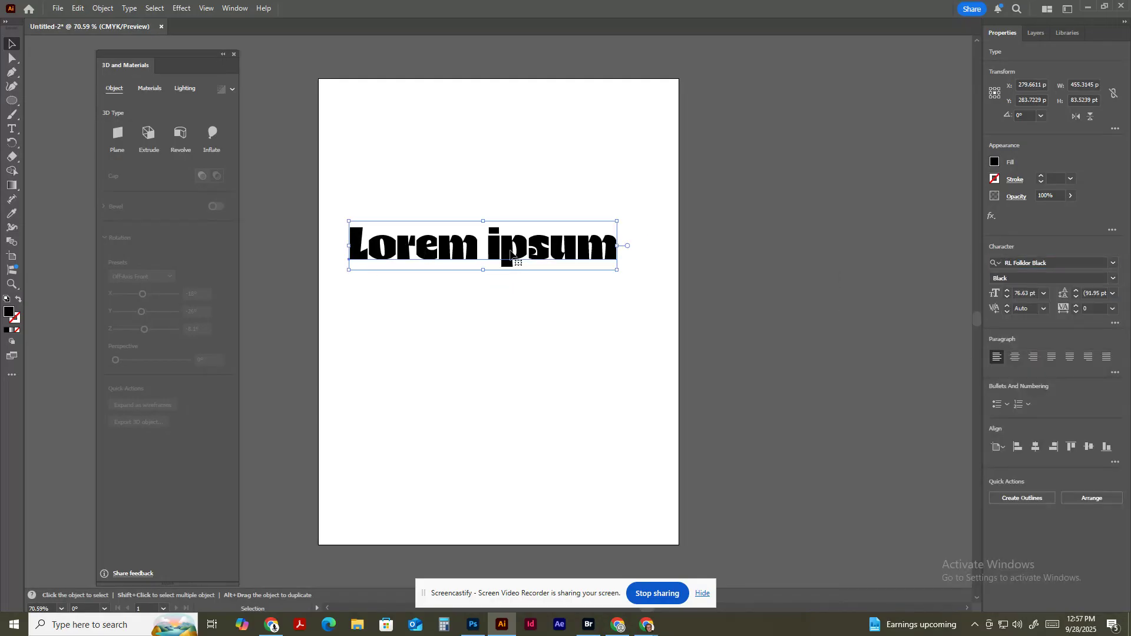
pyautogui.moveTo(514, 262); pyautogui.dragTo(507, 256)
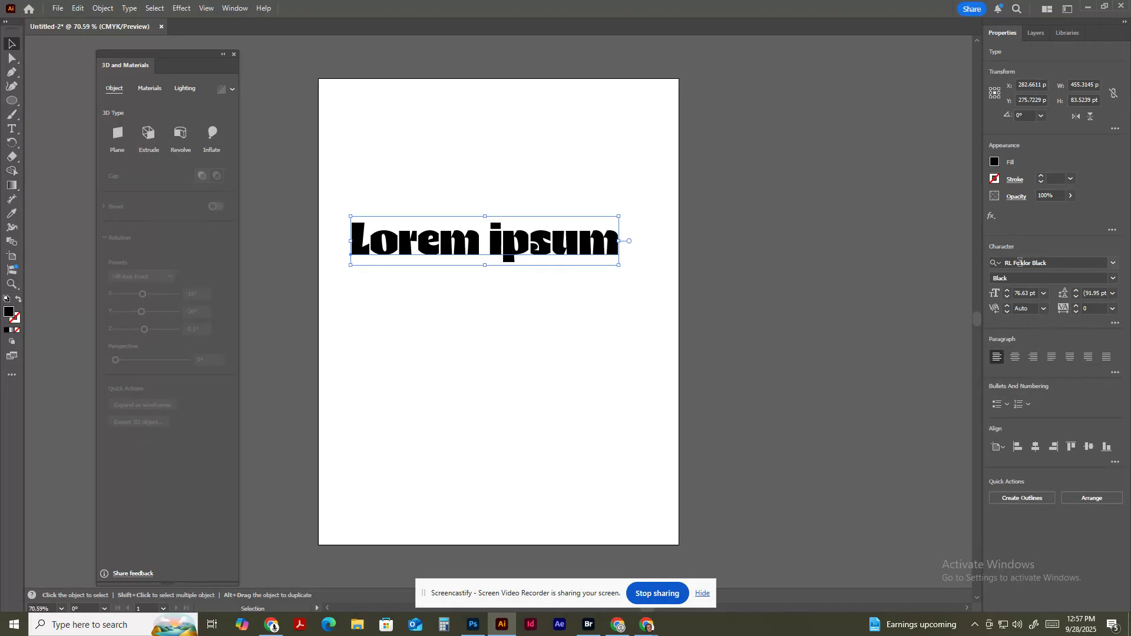
# - Copy the font name RL Folklor Black from Illustrator into font line 1 of the Canva mood board and widen the text box
pyautogui.click(1044, 262)
pyautogui.hotkey('ctrl', 'c')
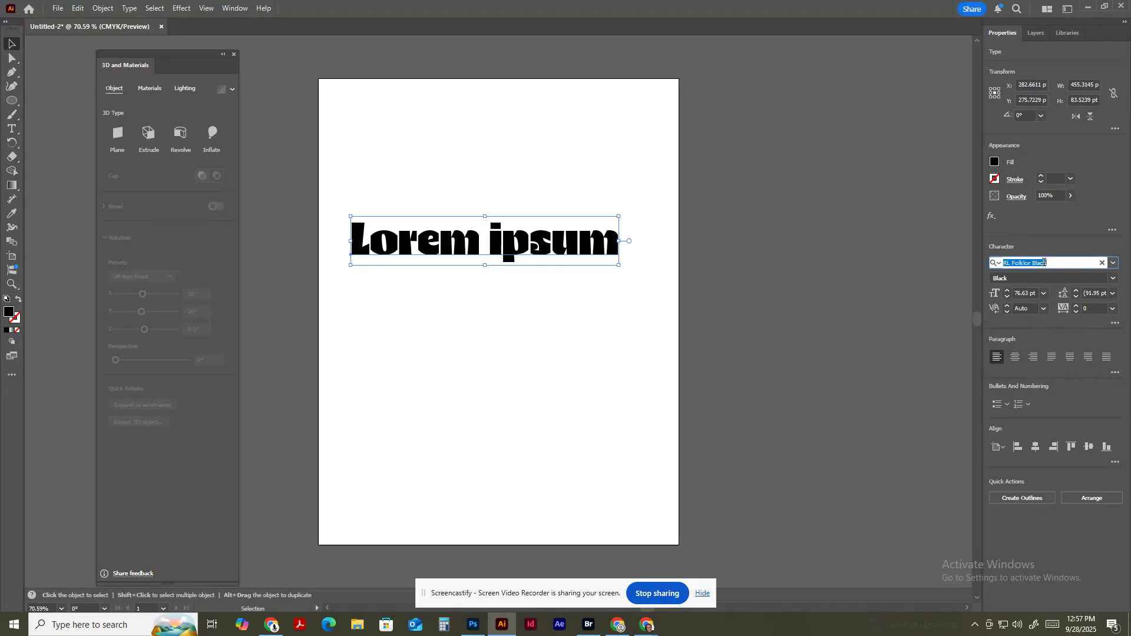
pyautogui.click(646, 624)
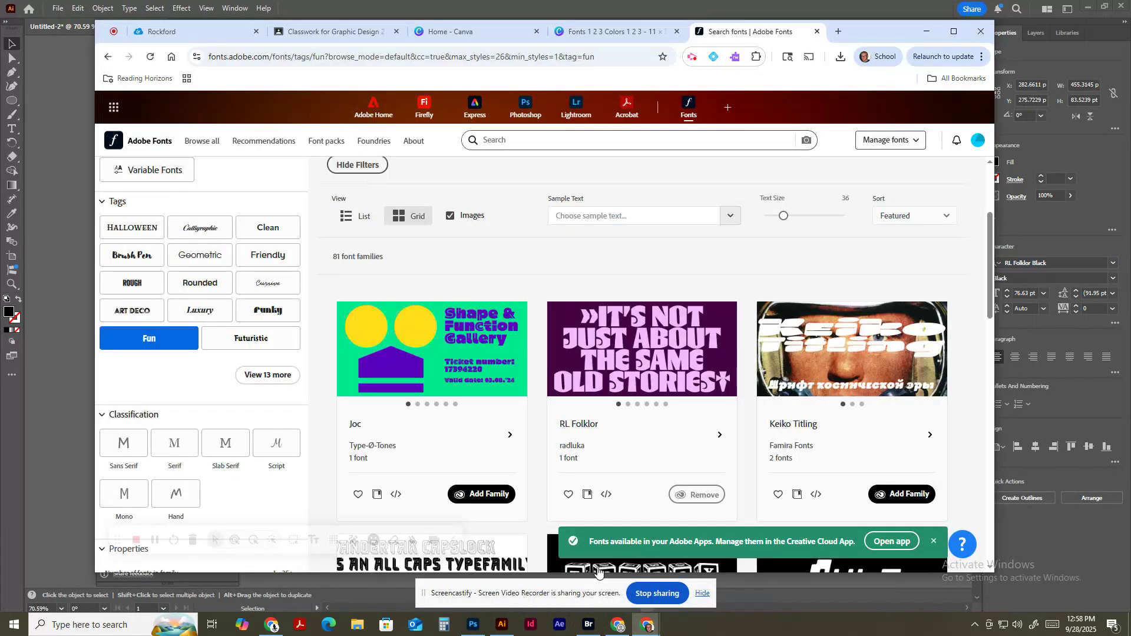
pyautogui.click(580, 569)
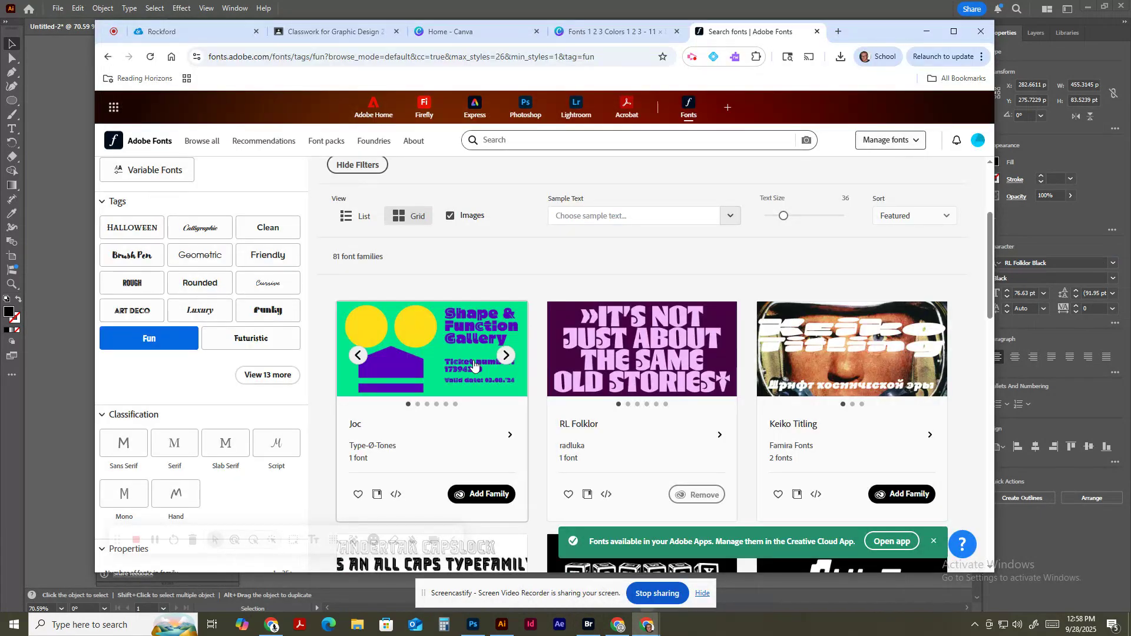
pyautogui.click(557, 33)
pyautogui.click(484, 255)
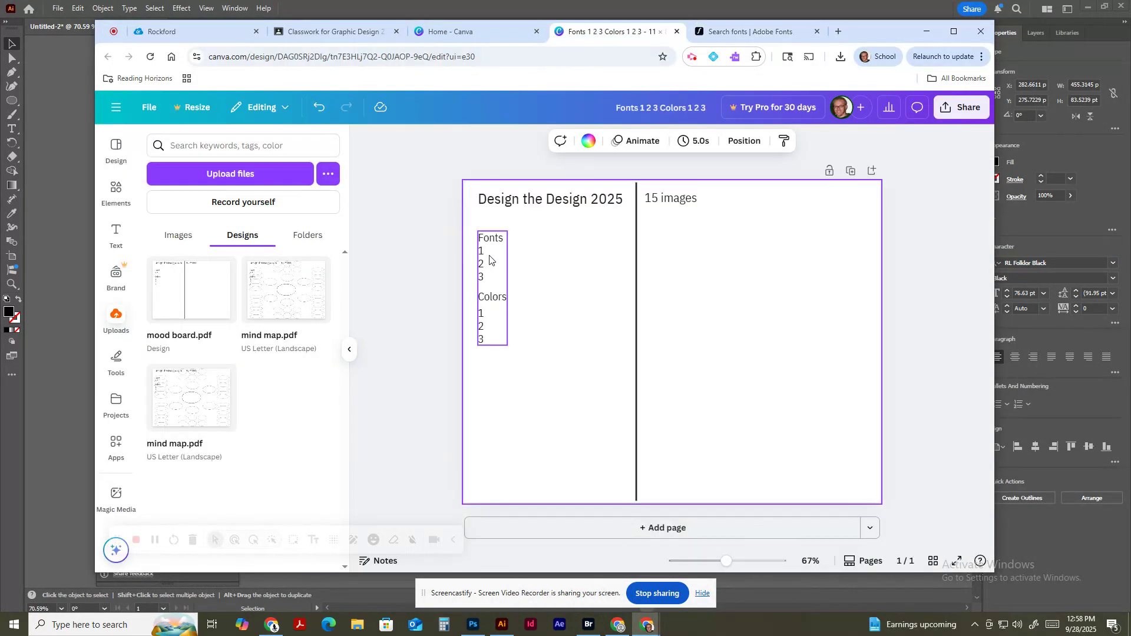
pyautogui.click(486, 253)
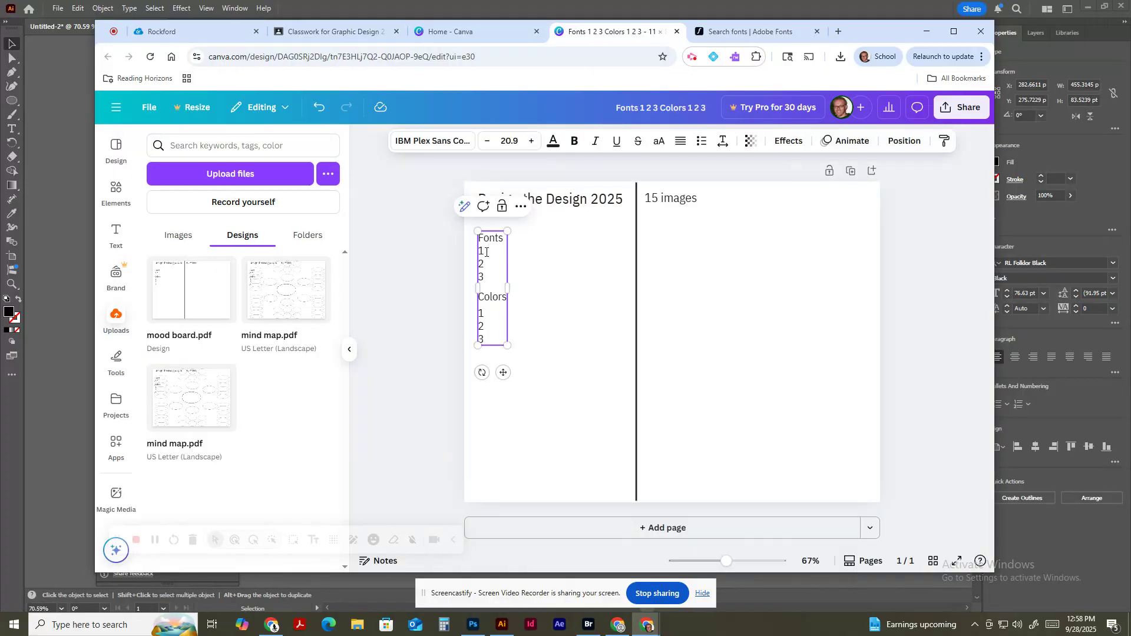
pyautogui.hotkey('ctrl', 'v')
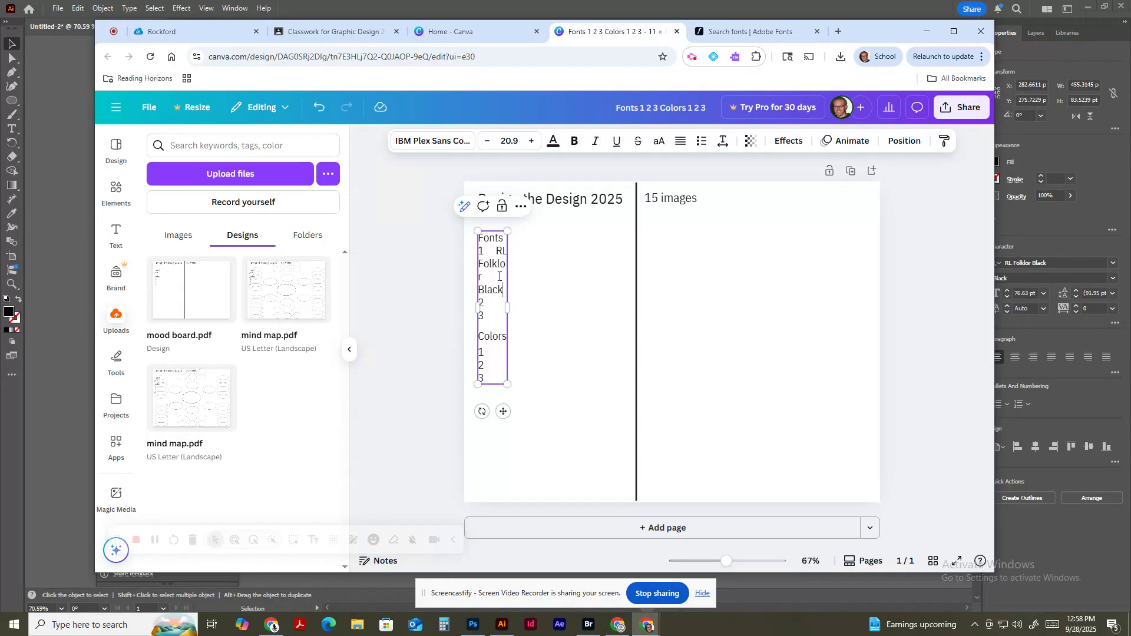
pyautogui.moveTo(513, 307); pyautogui.dragTo(621, 313)
pyautogui.click(600, 370)
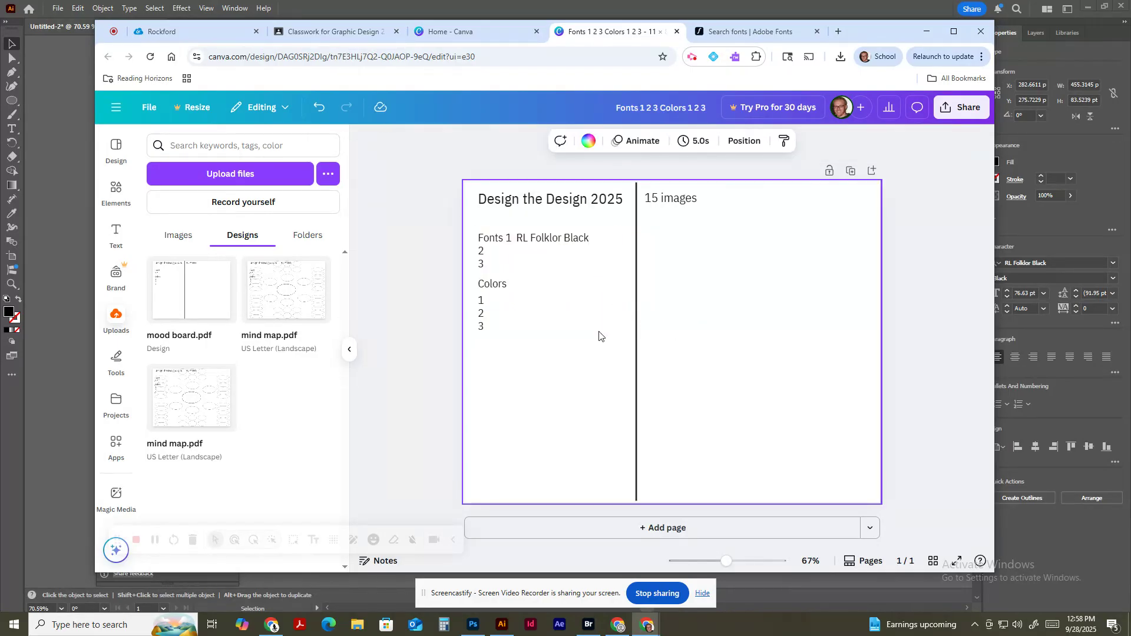
# - Switch to Adobe Fonts, look through the Fun fonts and go to the second page of results
pyautogui.click(727, 26)
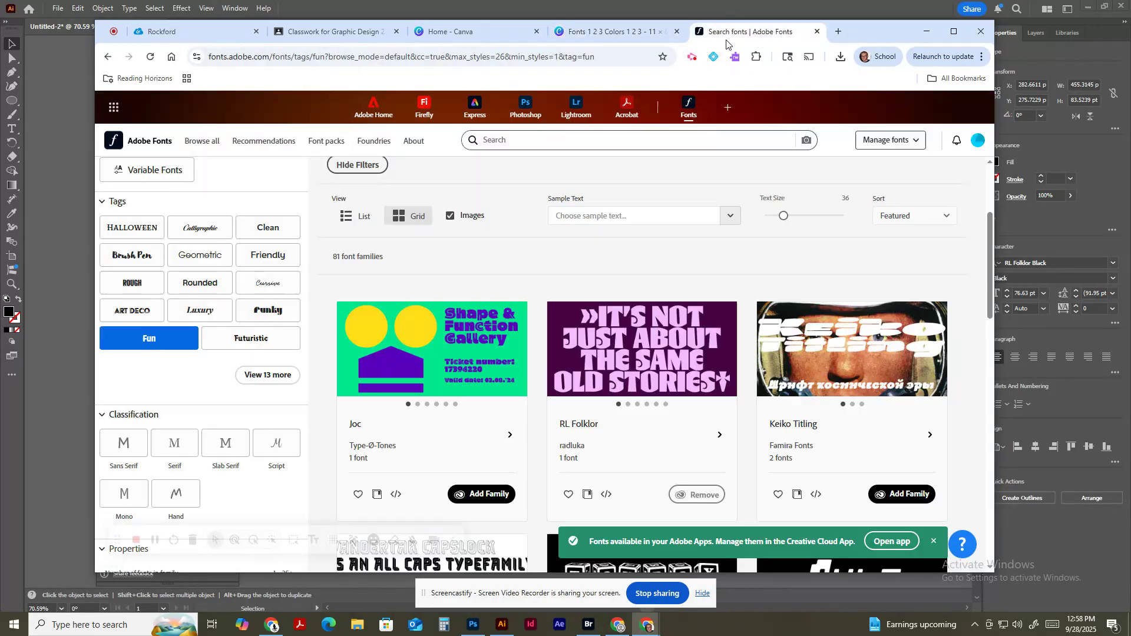
pyautogui.scroll(-5, 701, 375)
pyautogui.scroll(-2, 701, 374)
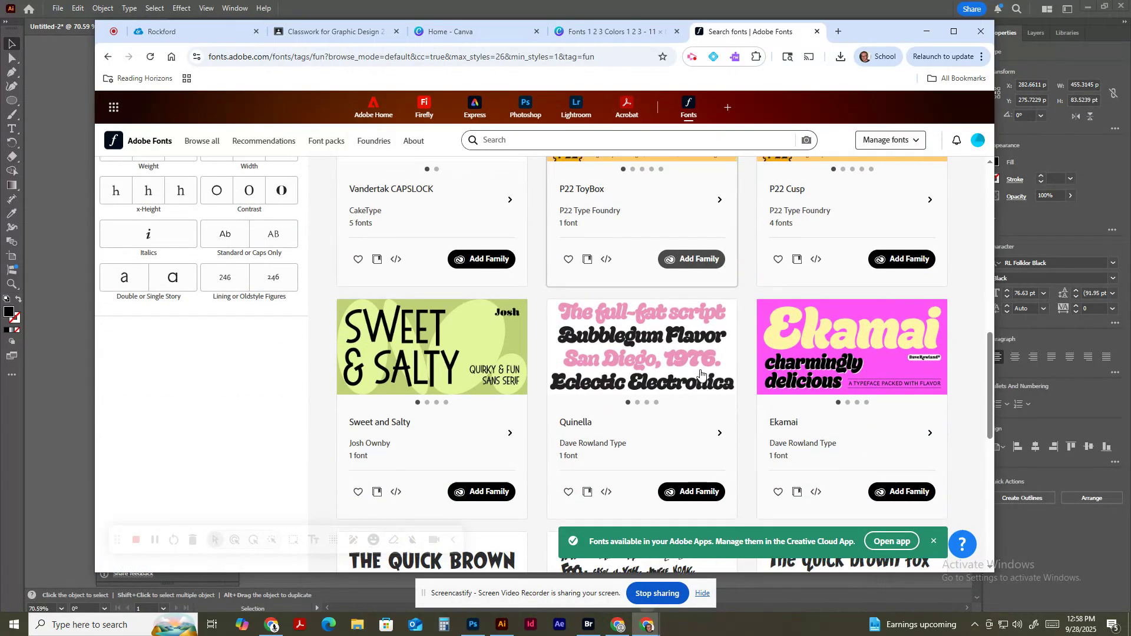
pyautogui.scroll(2, 701, 374)
pyautogui.scroll(-5, 701, 374)
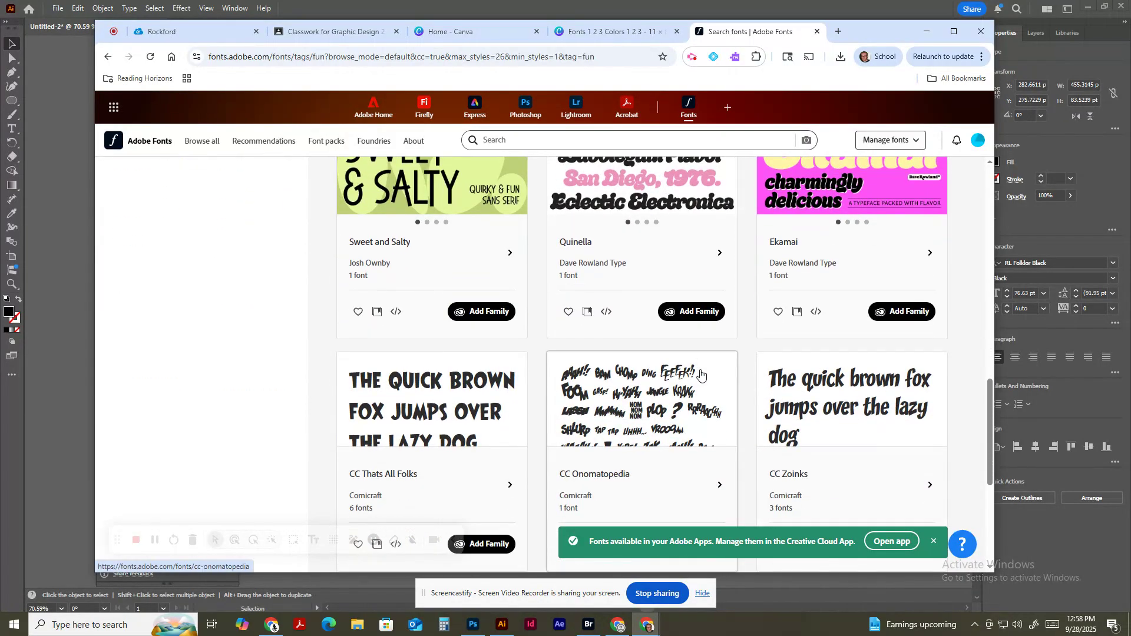
pyautogui.scroll(-5, 702, 374)
pyautogui.click(701, 371)
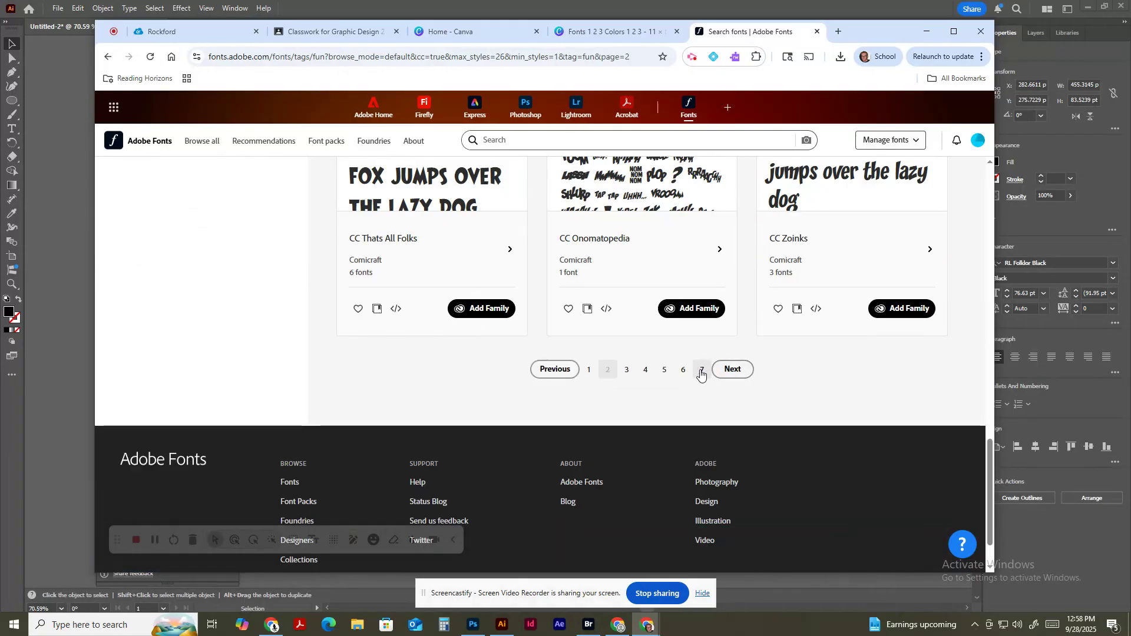
# - Add the Gigantic font family and dismiss the notice
pyautogui.scroll(4, 701, 372)
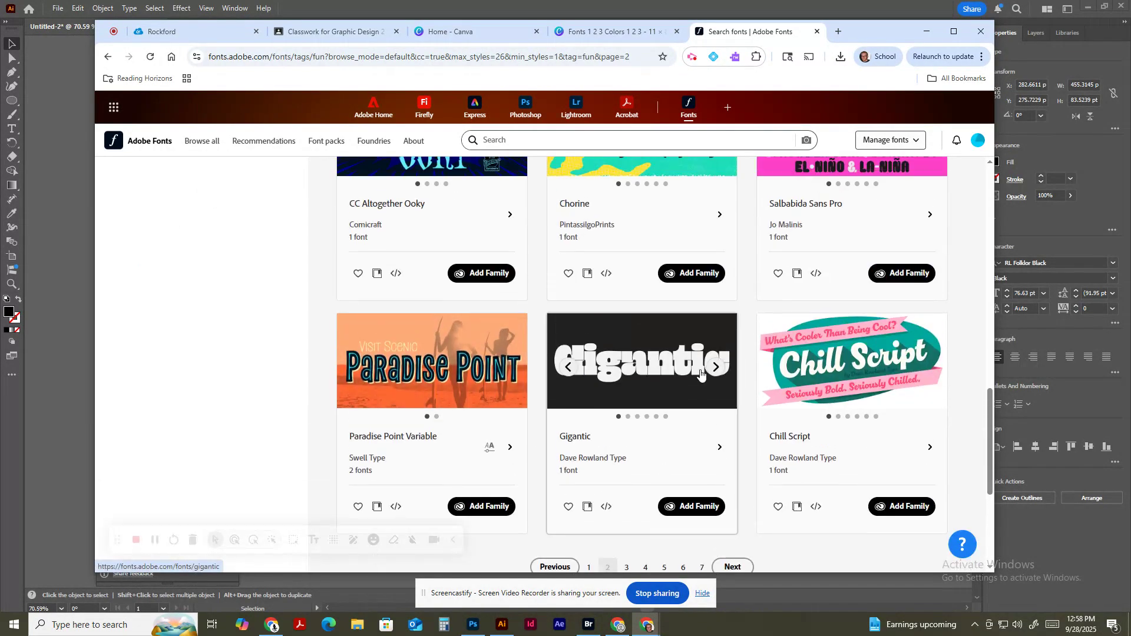
pyautogui.scroll(2, 700, 374)
pyautogui.scroll(-3, 689, 384)
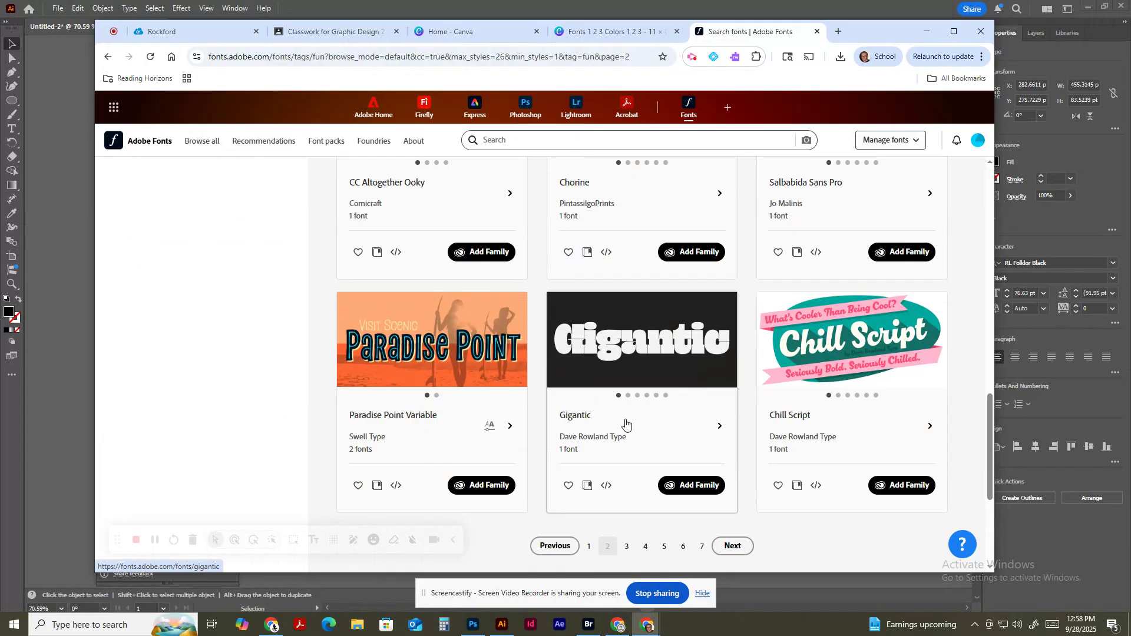
pyautogui.click(702, 486)
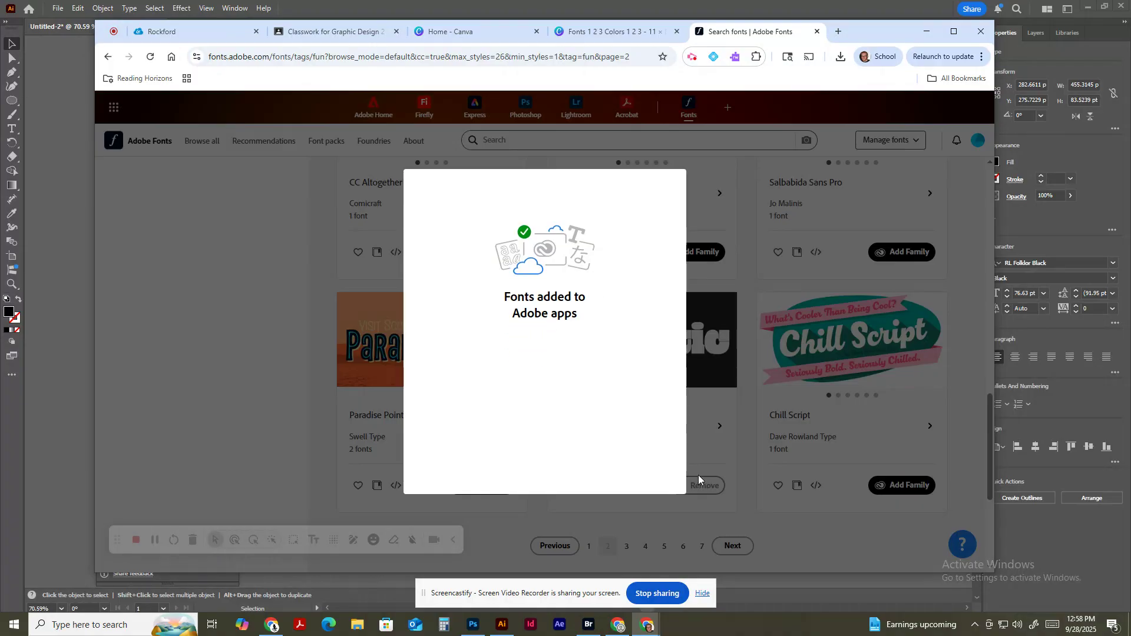
pyautogui.click(610, 442)
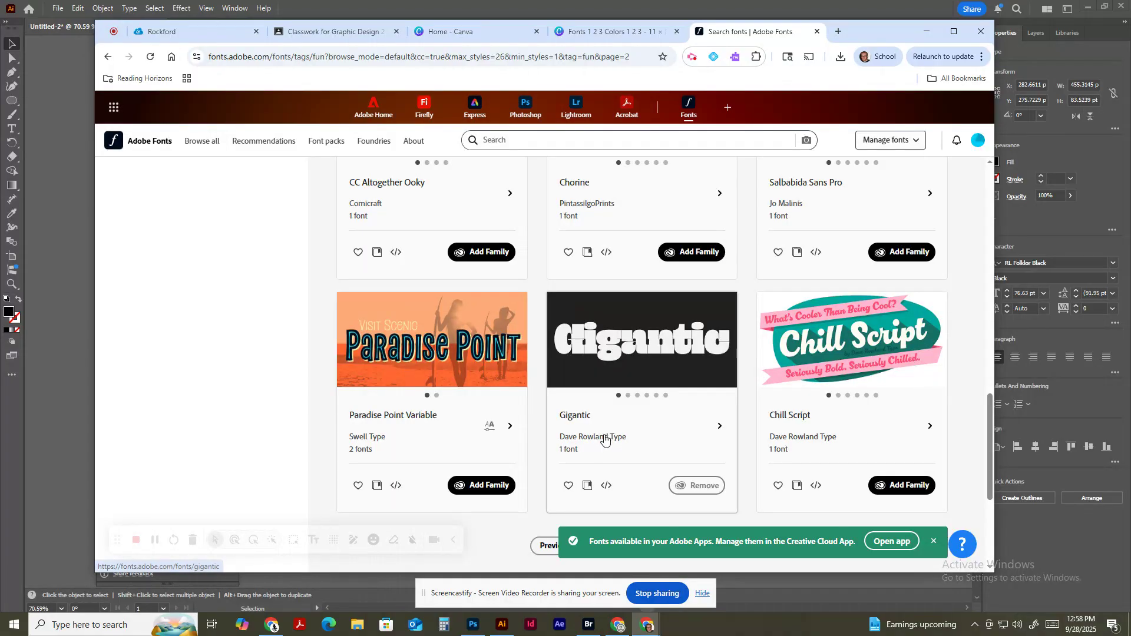
# - Copy the name Gigantic from its font page into font line 2 of the Canva mood board, without an extra line break
pyautogui.click(627, 368)
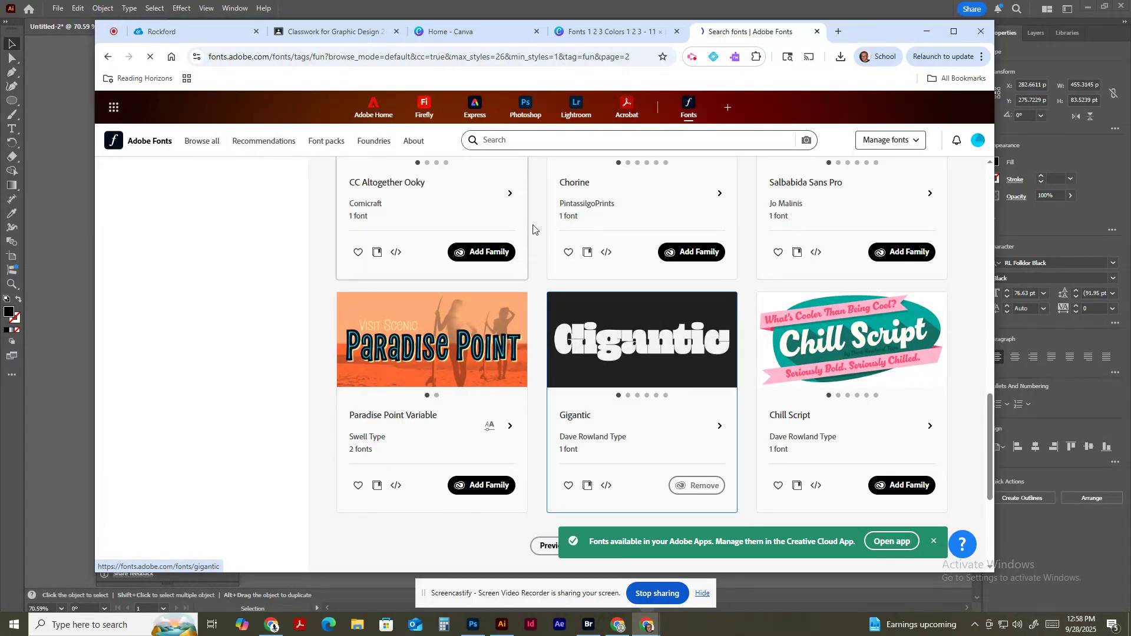
pyautogui.moveTo(253, 178); pyautogui.dragTo(202, 186)
pyautogui.hotkey('ctrl', 'c')
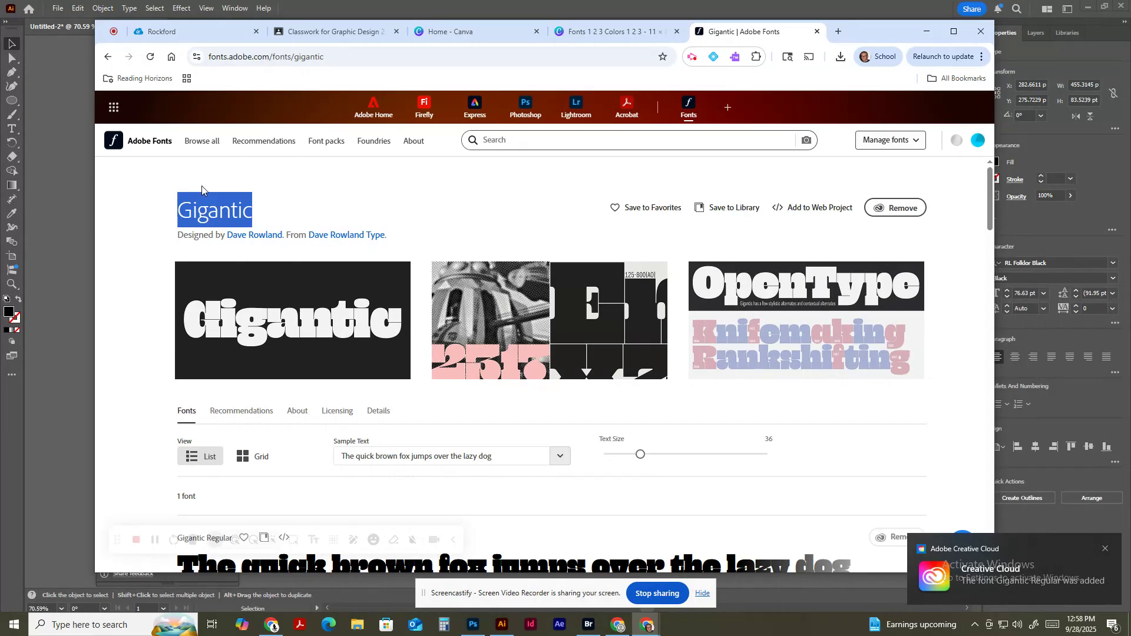
pyautogui.click(607, 31)
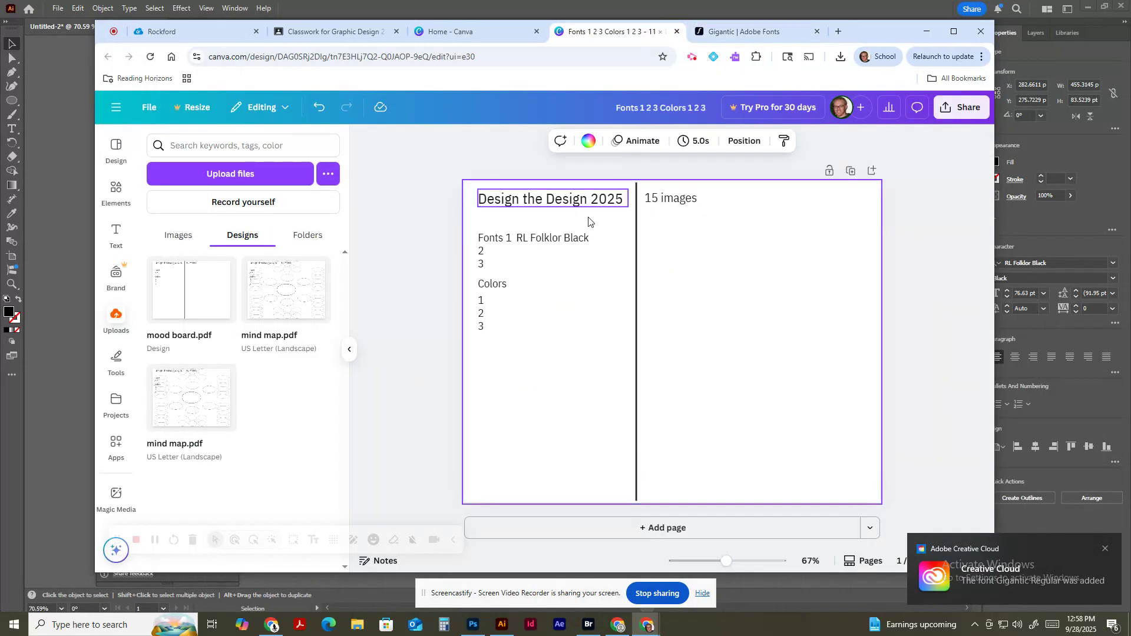
pyautogui.click(492, 253)
pyautogui.hotkey('ctrl', 'v')
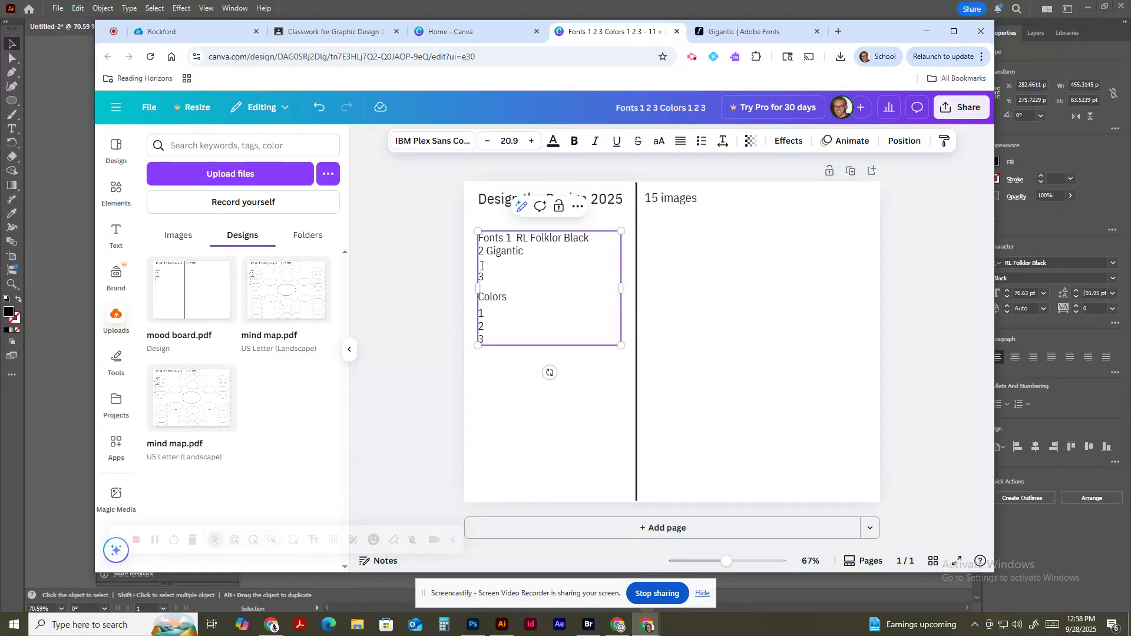
pyautogui.press('BackSpace')
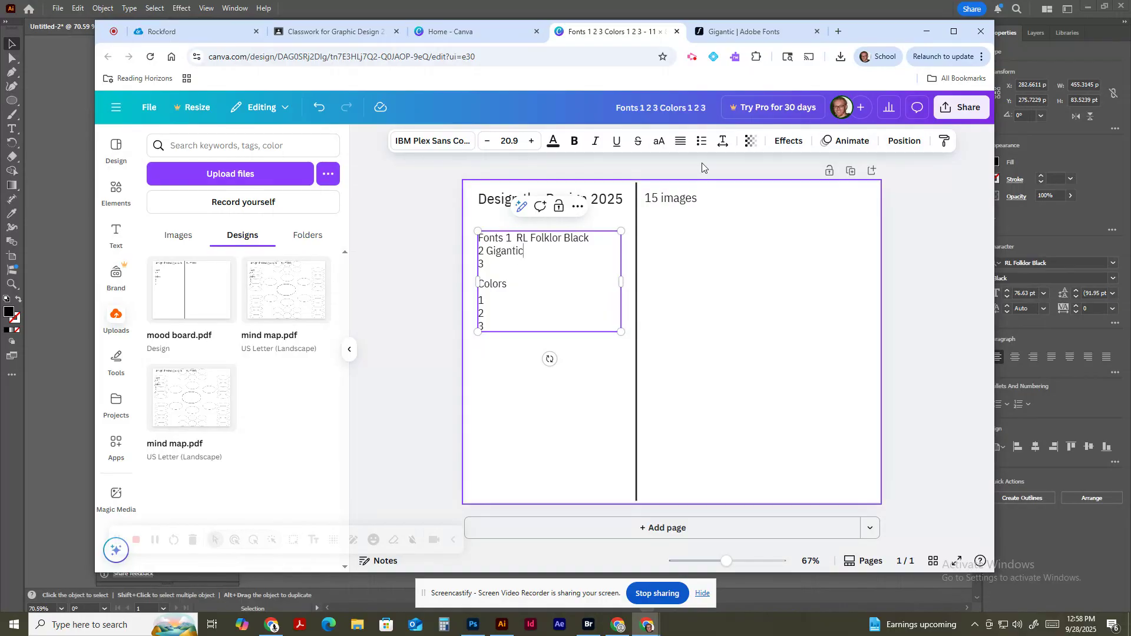
# - Search the web for "adobe color" in a new browser tab and open the Adobe Color palette generator
pyautogui.click(838, 31)
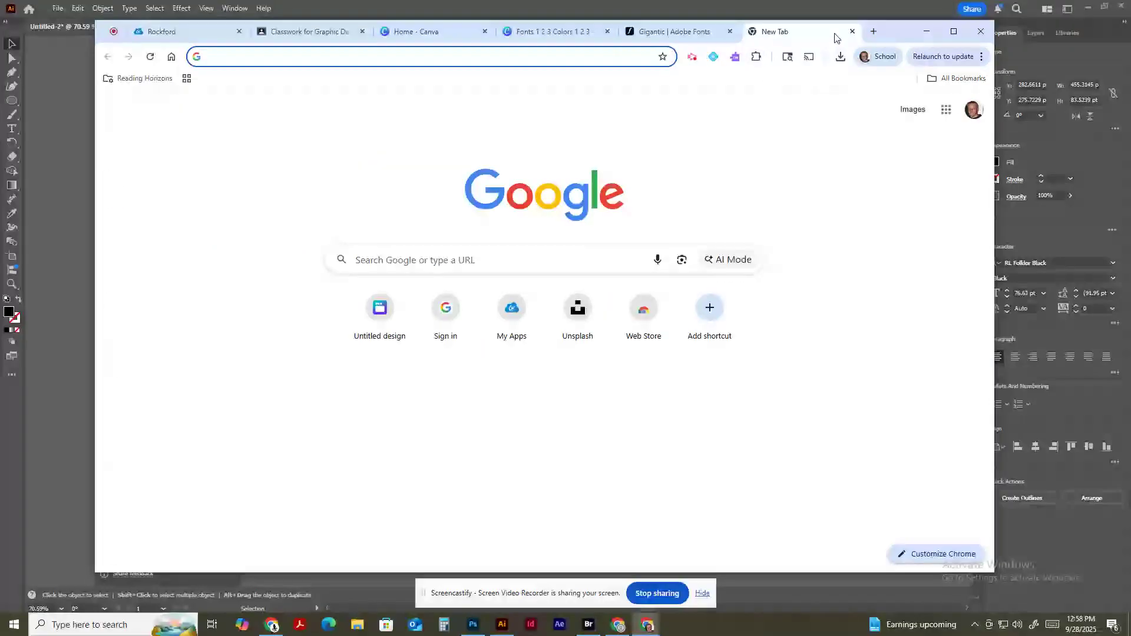
pyautogui.write('adobe colo')
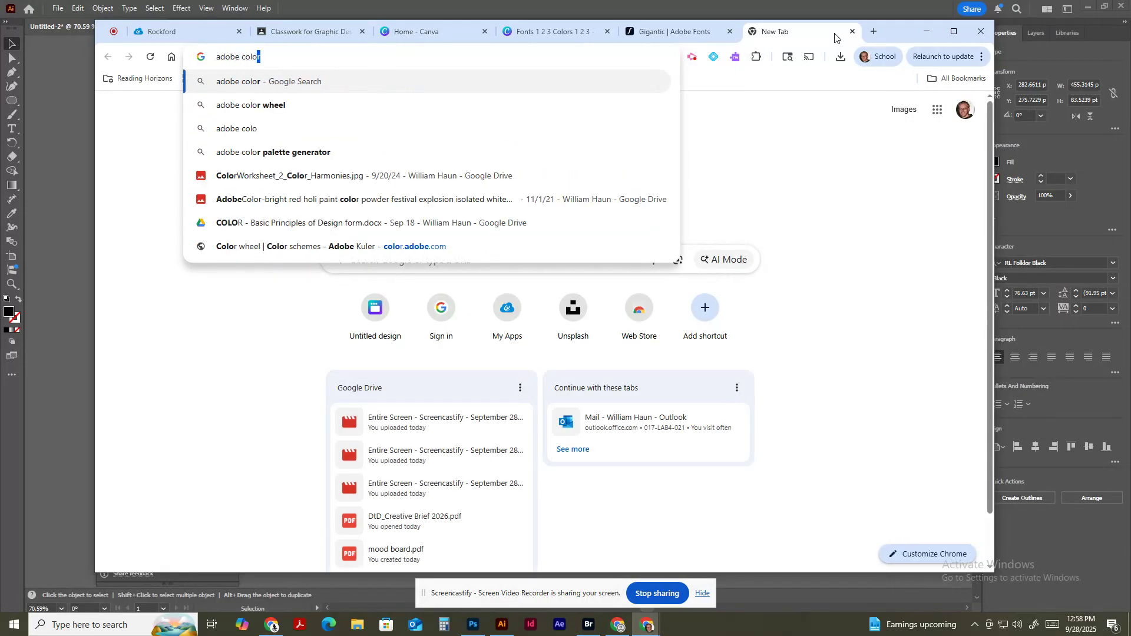
pyautogui.press('Return')
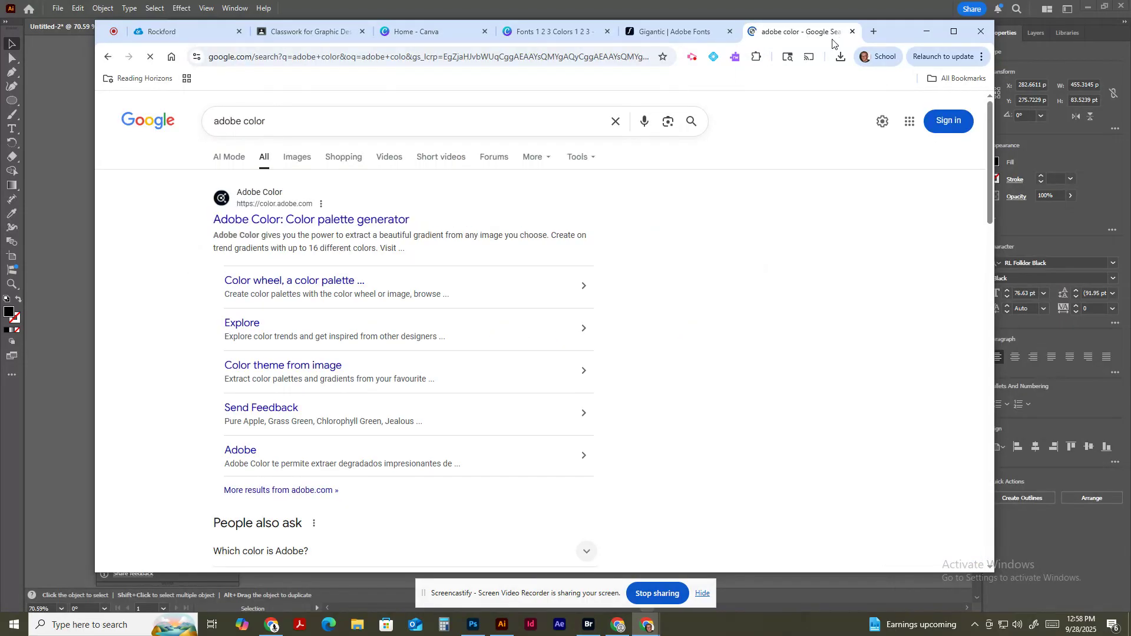
pyautogui.click(399, 221)
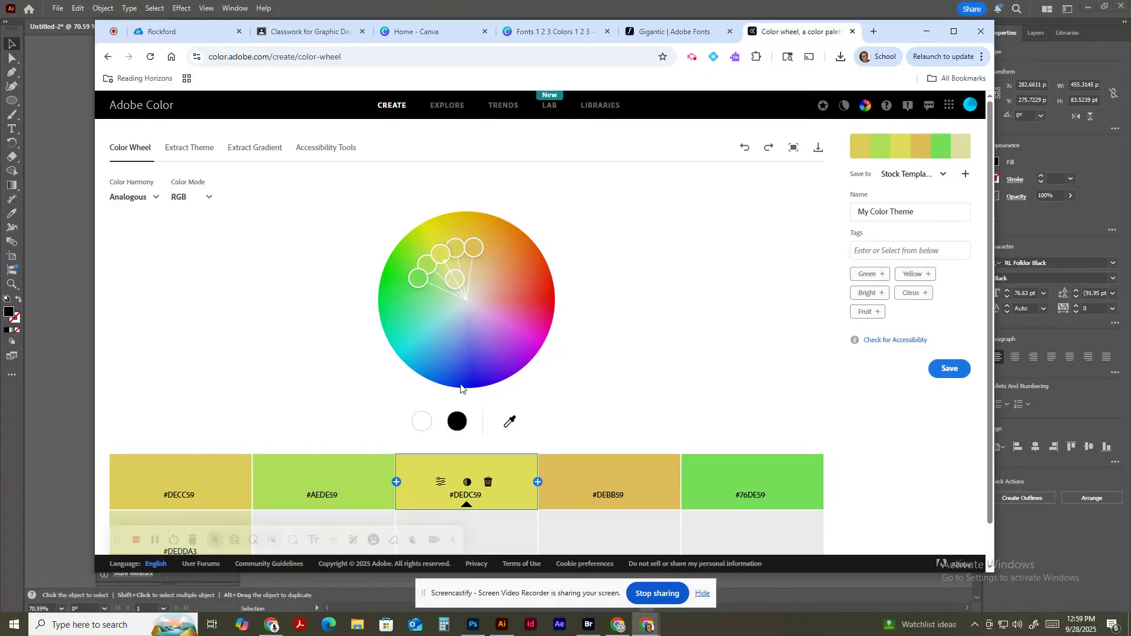
# - Look through Adobe Color's trends, show the full Illustration collection and open the IDEASBOOK VOL.17 color theme
pyautogui.click(451, 107)
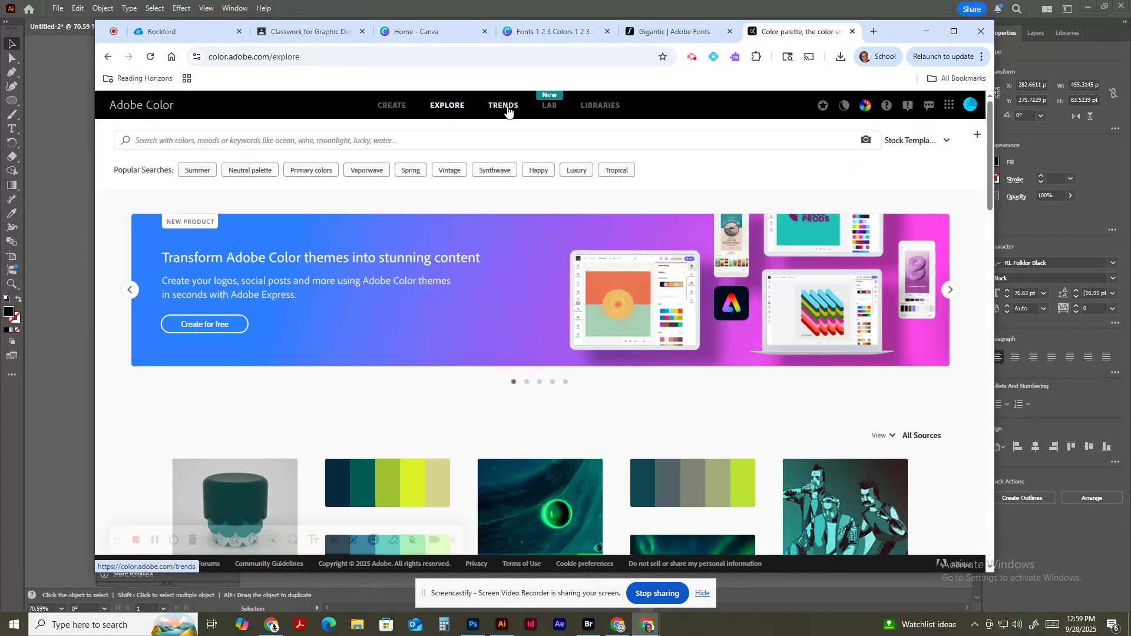
pyautogui.click(508, 109)
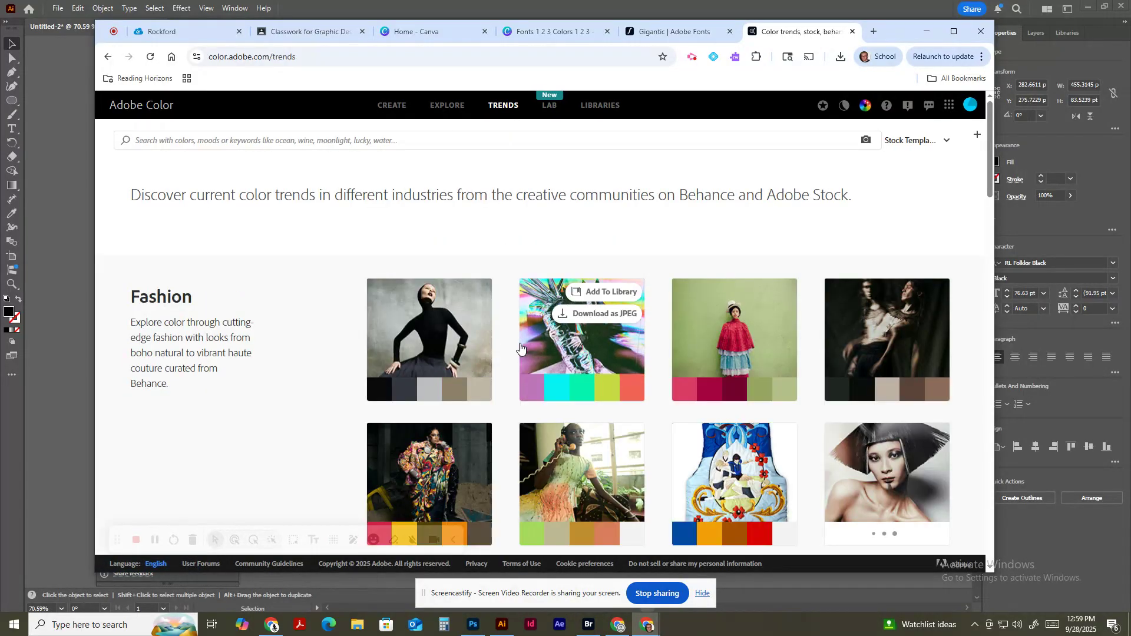
pyautogui.scroll(-7, 520, 348)
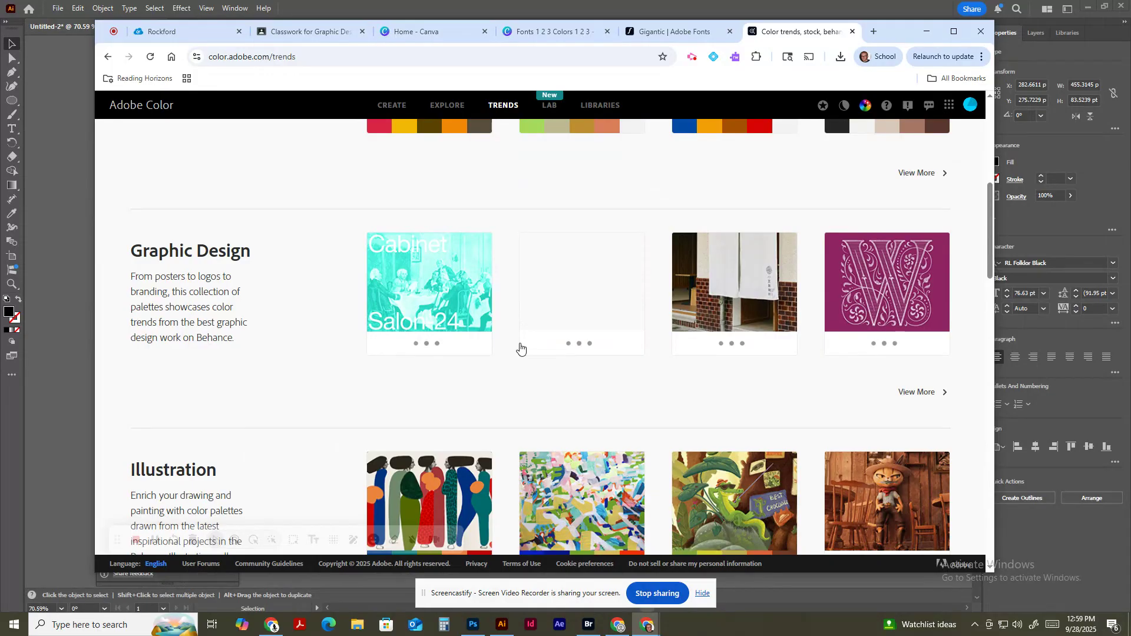
pyautogui.scroll(-2, 520, 347)
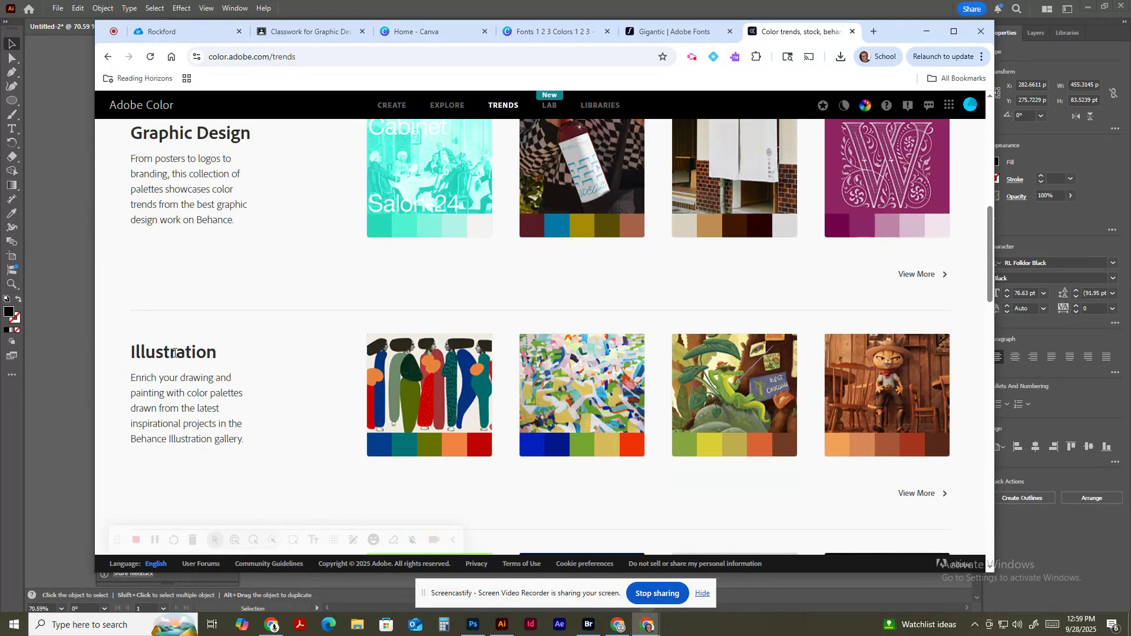
pyautogui.scroll(-2, 289, 372)
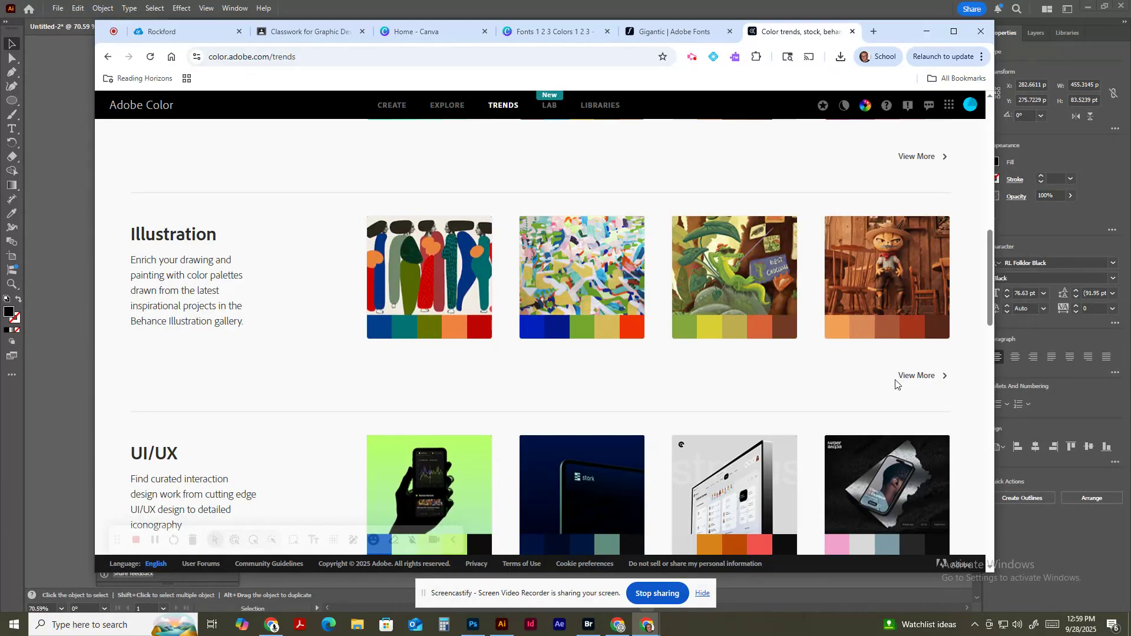
pyautogui.click(914, 381)
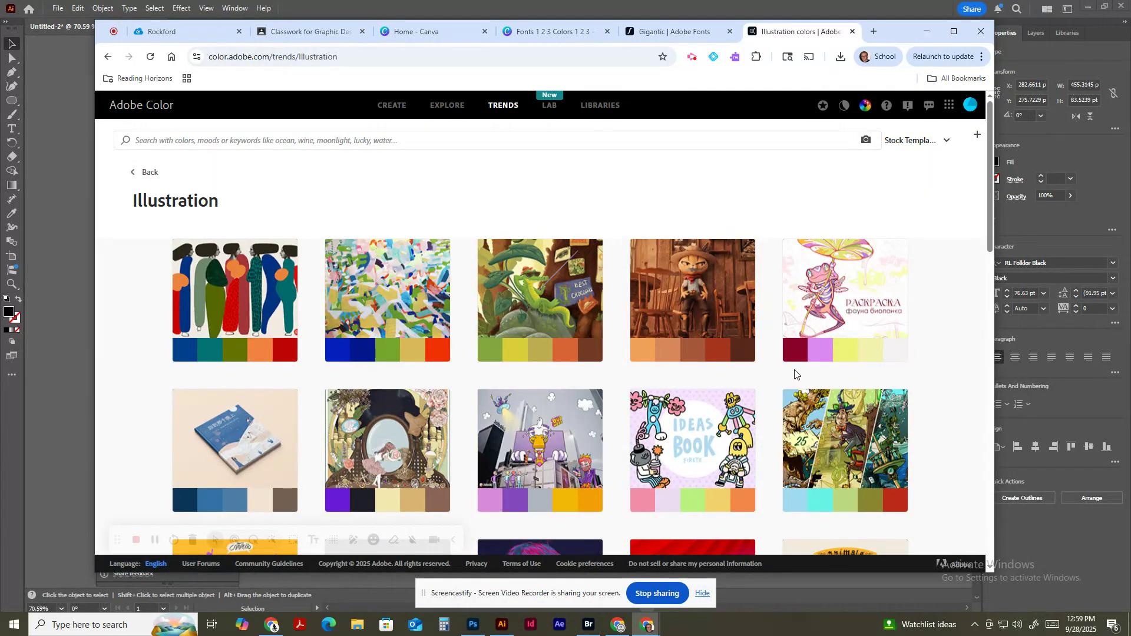
pyautogui.scroll(-2, 795, 372)
pyautogui.click(729, 342)
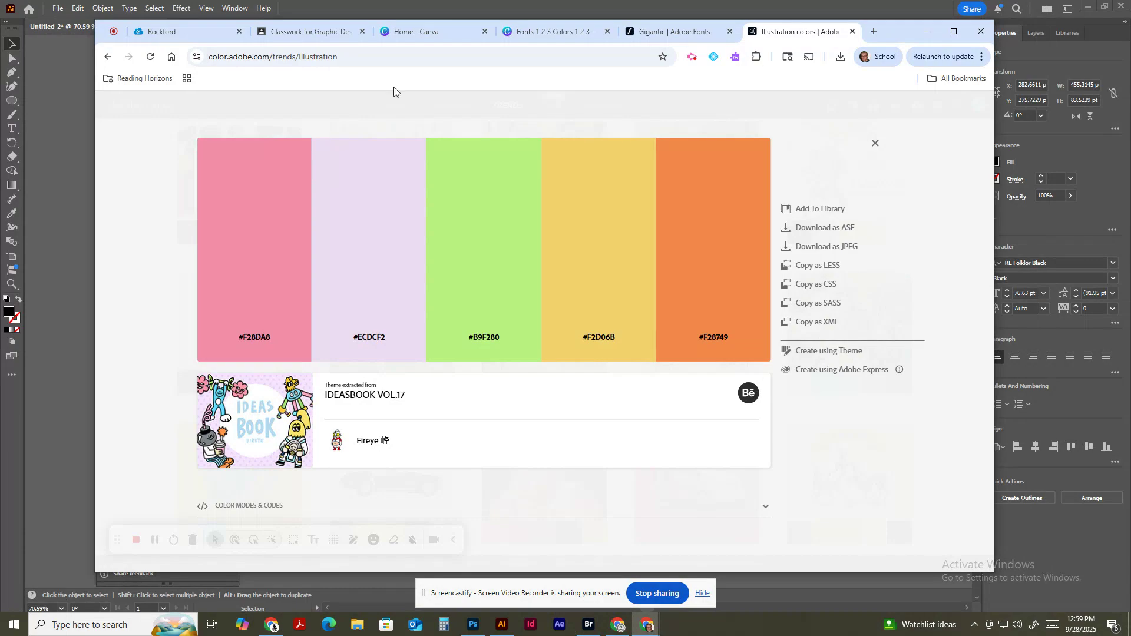
# - Switch to the Canva mood board and upload Screenshot (28) from the Screenshots folder in Pictures
pyautogui.click(619, 628)
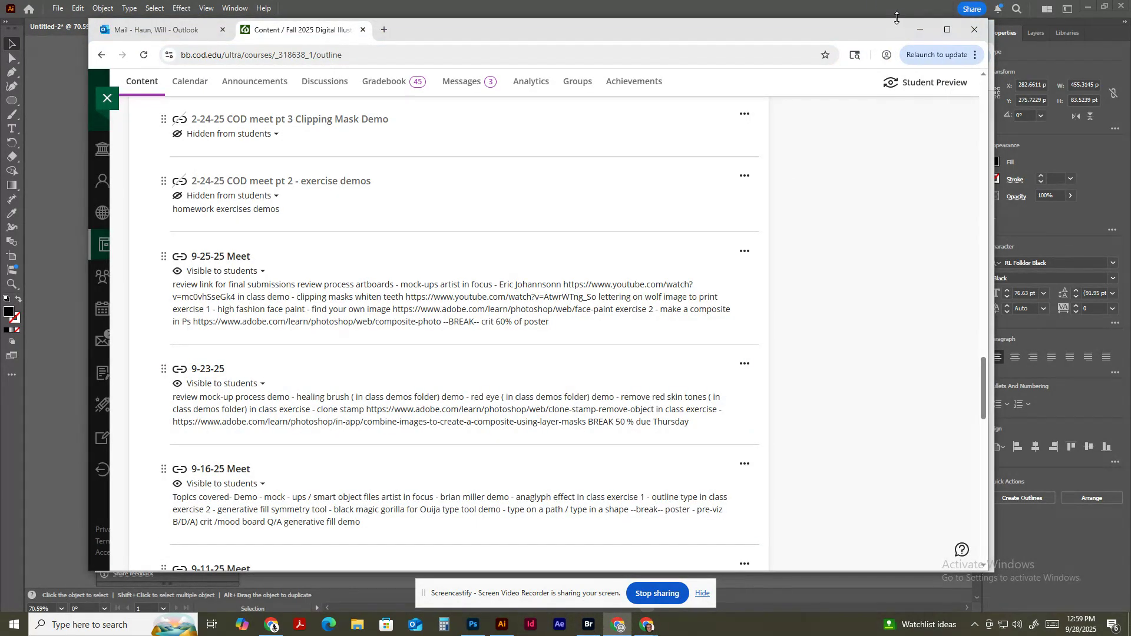
pyautogui.click(920, 30)
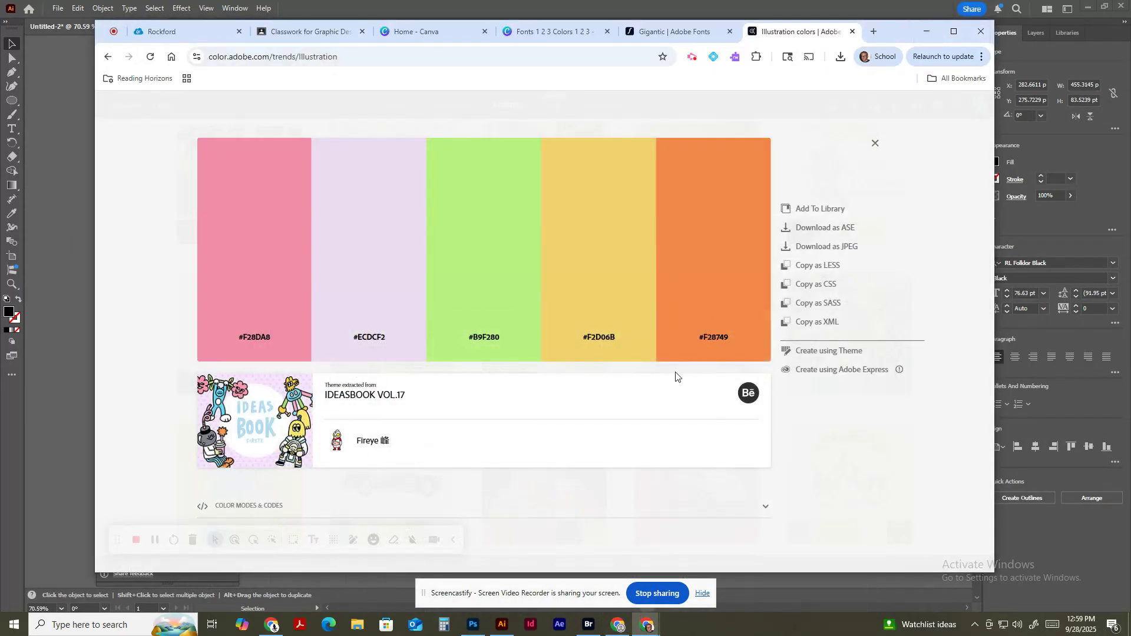
pyautogui.click(569, 34)
pyautogui.click(526, 389)
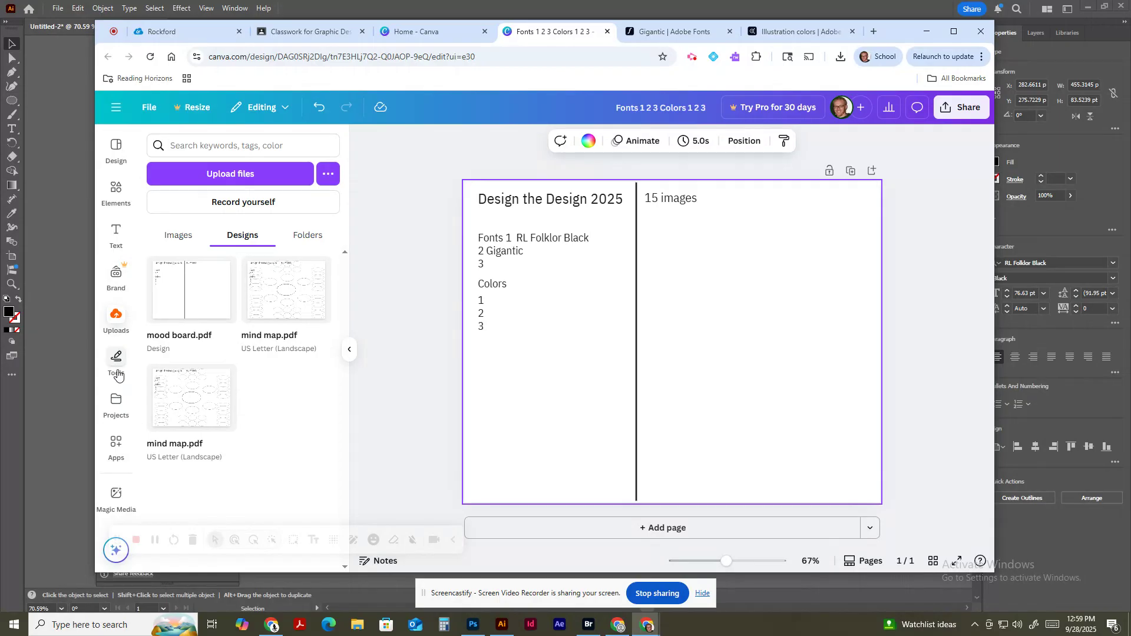
pyautogui.click(116, 319)
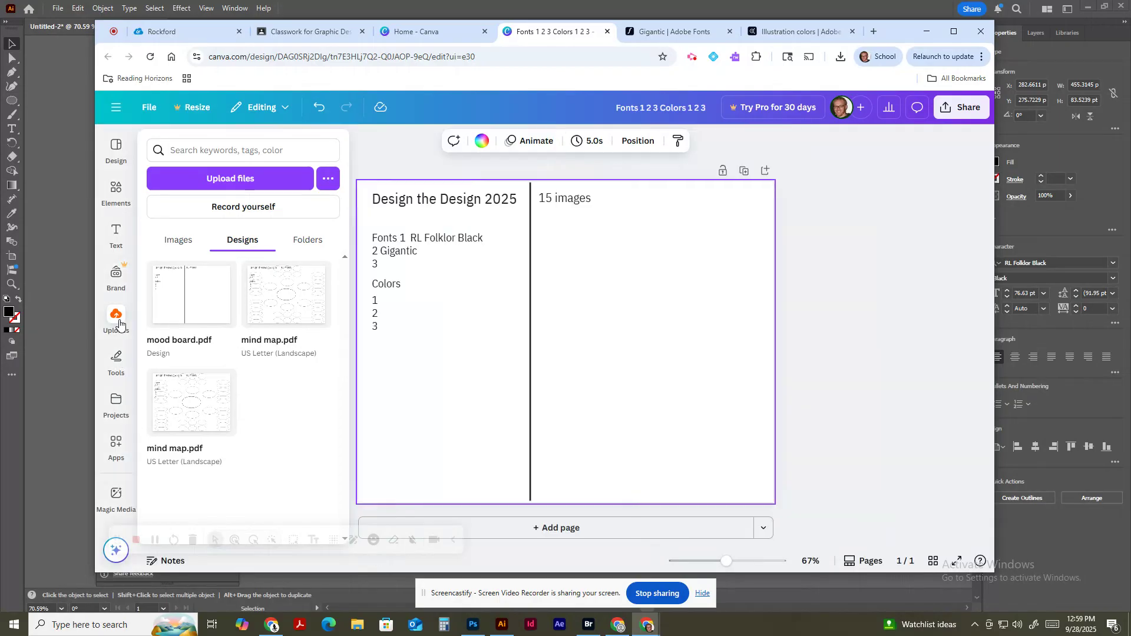
pyautogui.click(204, 180)
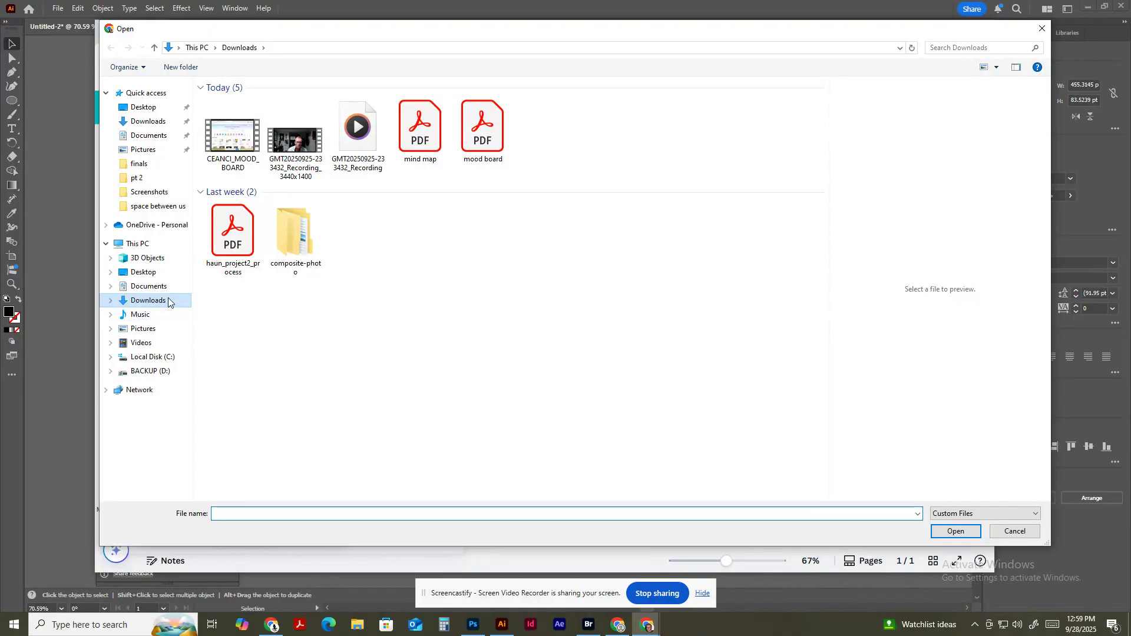
pyautogui.click(165, 328)
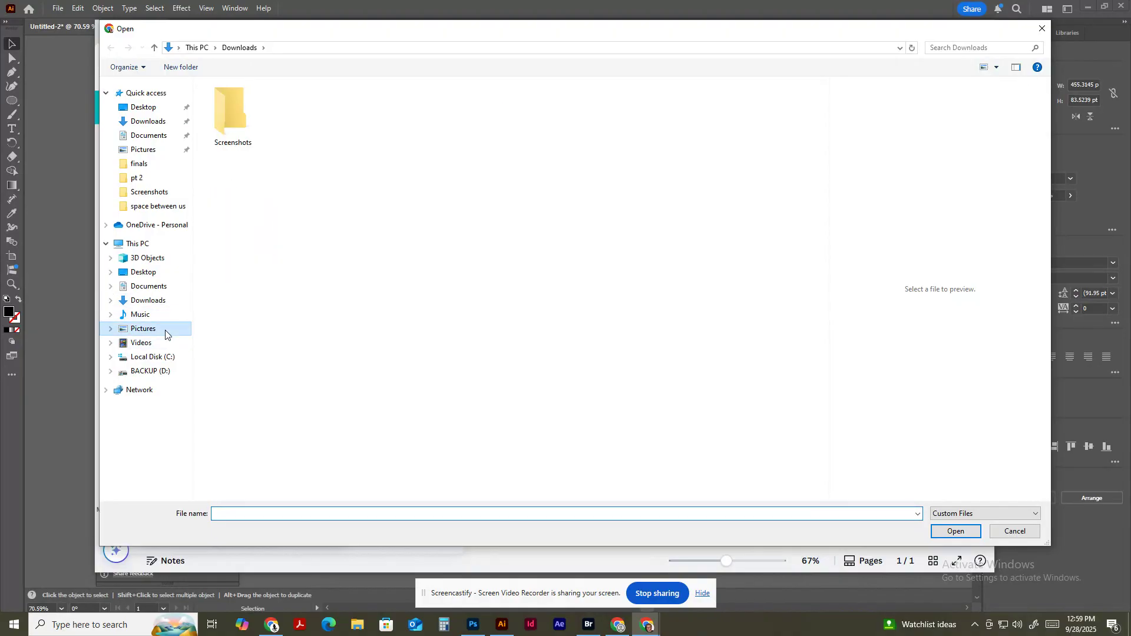
pyautogui.doubleClick(217, 134)
pyautogui.click(671, 265)
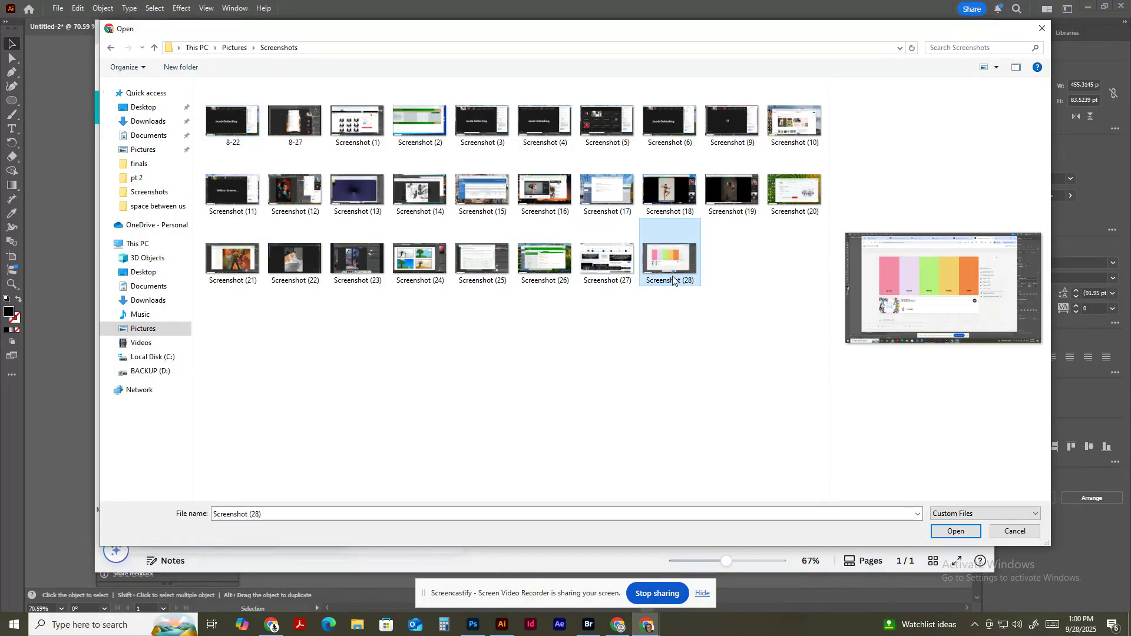
pyautogui.click(963, 535)
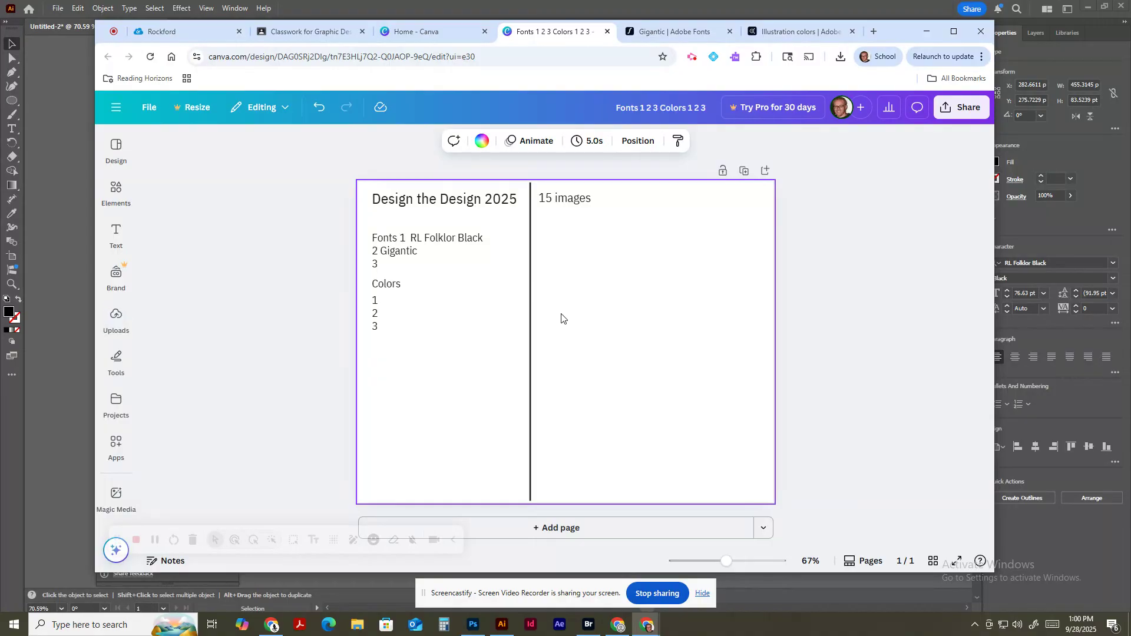
# - Place the uploaded palette screenshot on the mood board page and shift it fully inside the page
pyautogui.click(116, 318)
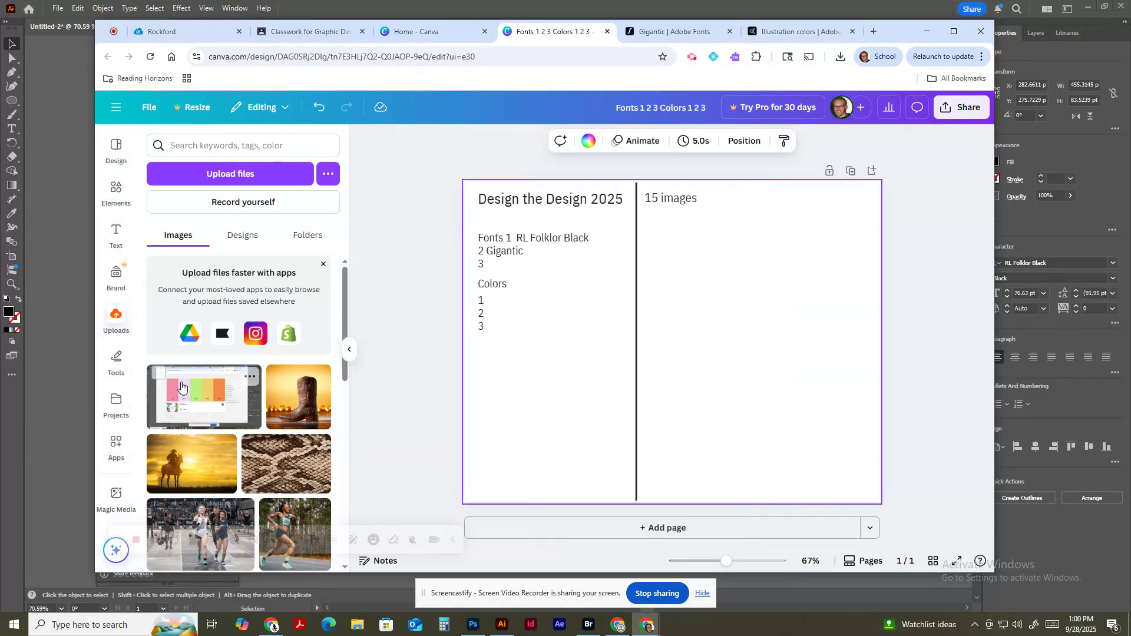
pyautogui.moveTo(181, 385); pyautogui.dragTo(589, 406)
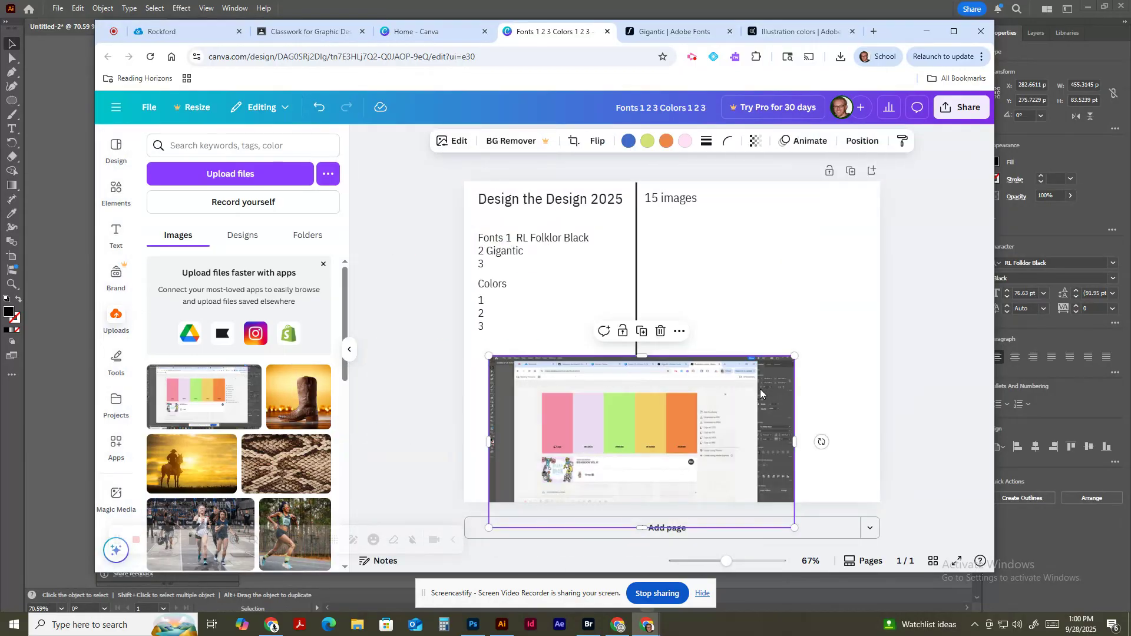
pyautogui.moveTo(711, 417); pyautogui.dragTo(728, 382)
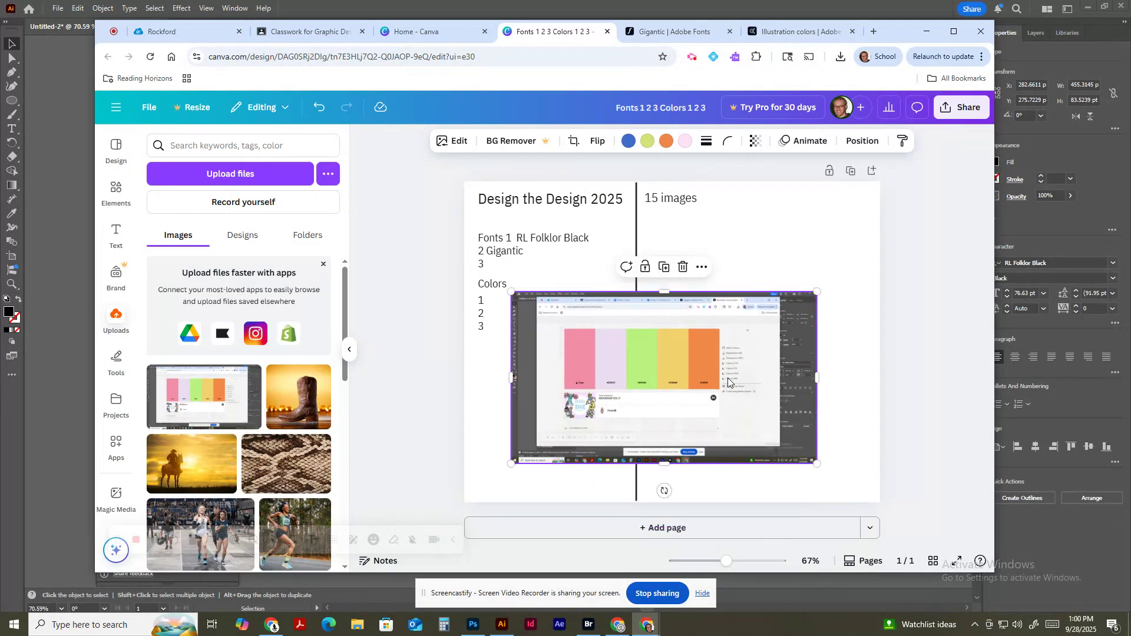
# - Crop the screenshot to its five color swatches and move the strip directly below the Colors list
pyautogui.doubleClick(728, 382)
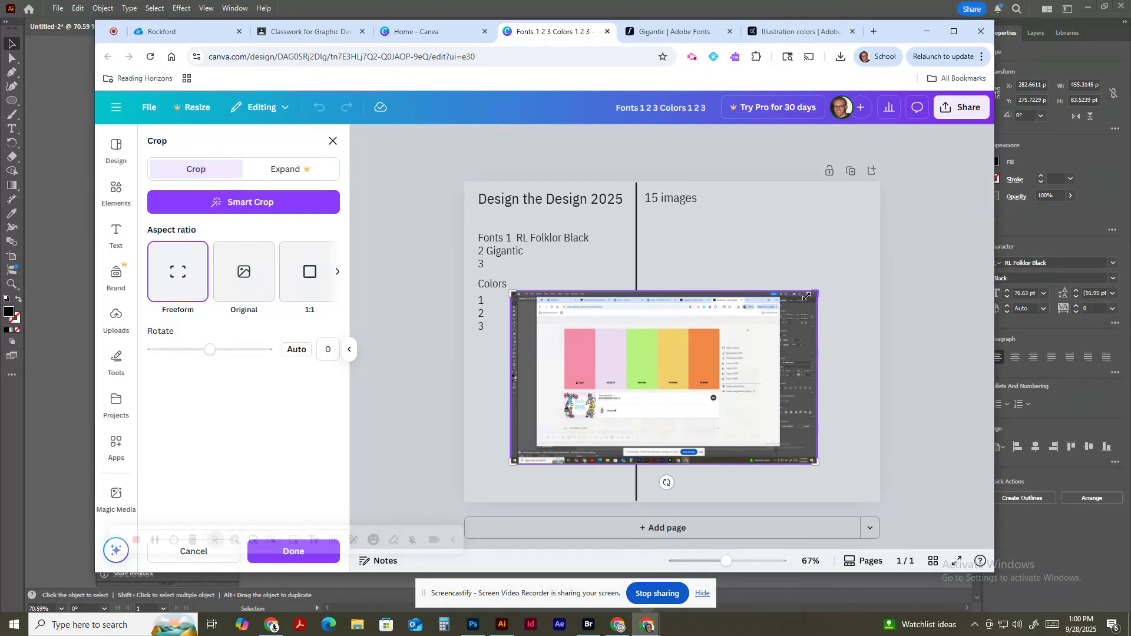
pyautogui.moveTo(807, 296); pyautogui.dragTo(719, 330)
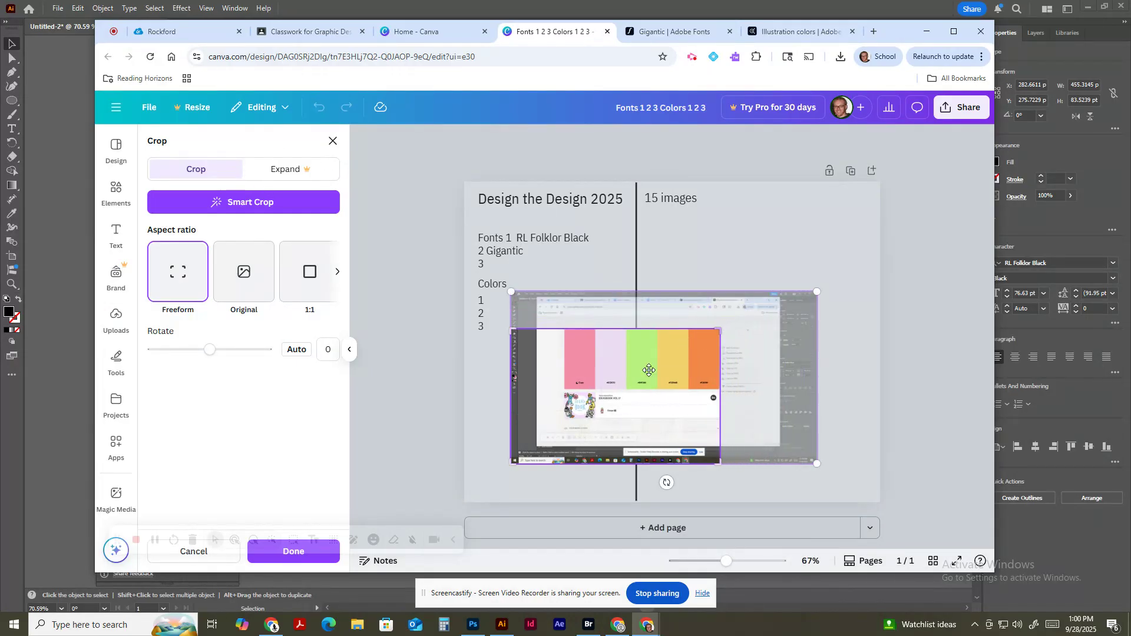
pyautogui.moveTo(512, 465); pyautogui.dragTo(565, 390)
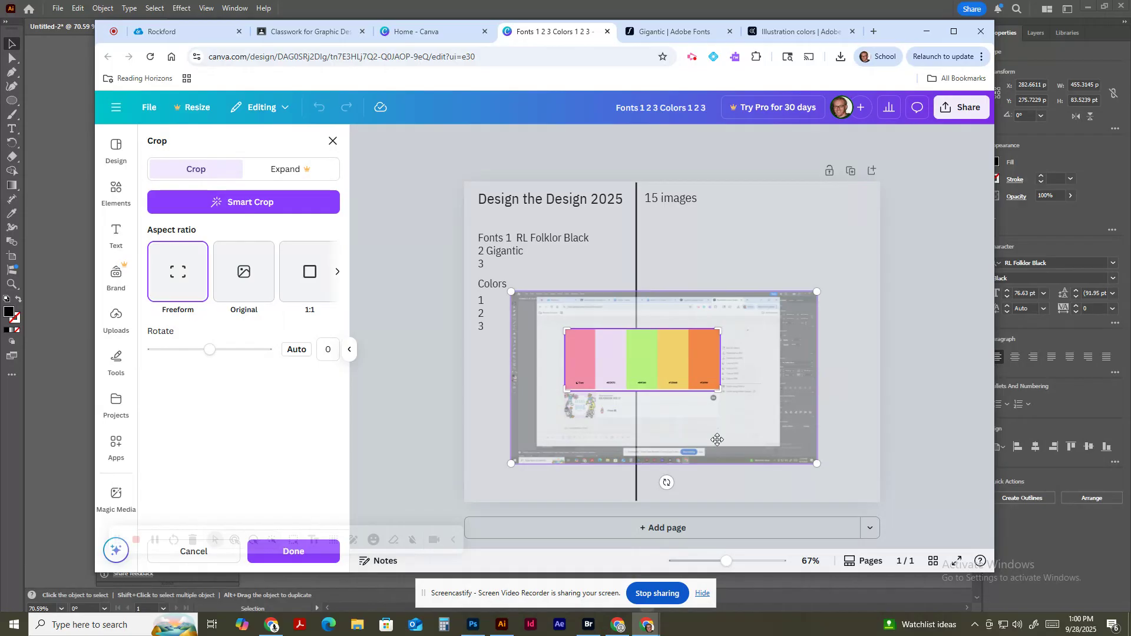
pyautogui.click(531, 277)
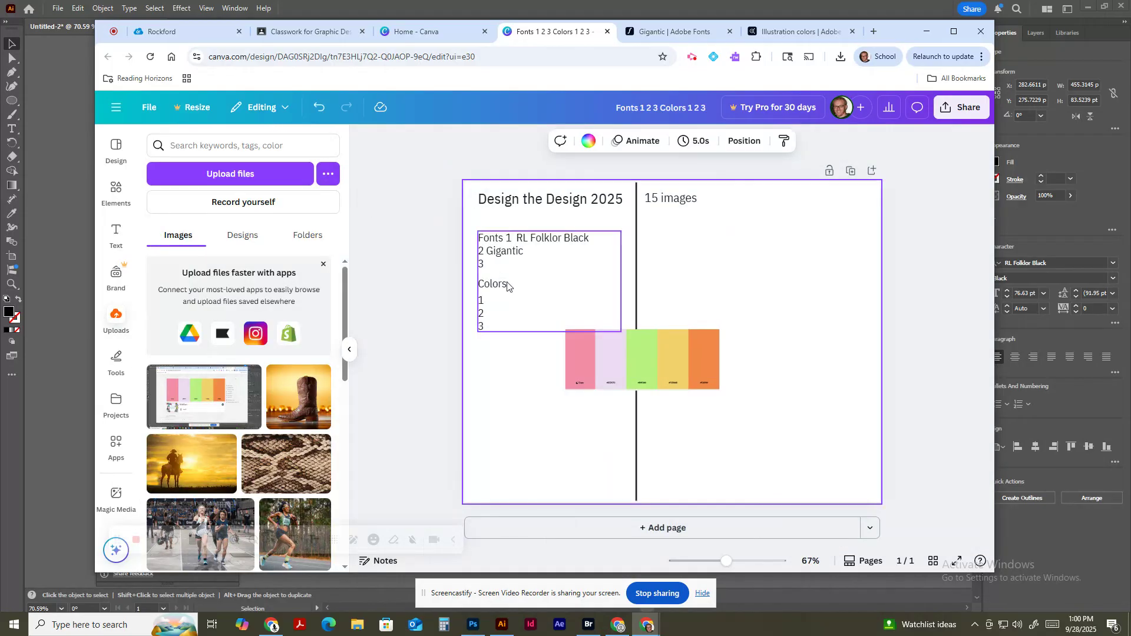
pyautogui.moveTo(656, 354); pyautogui.dragTo(568, 370)
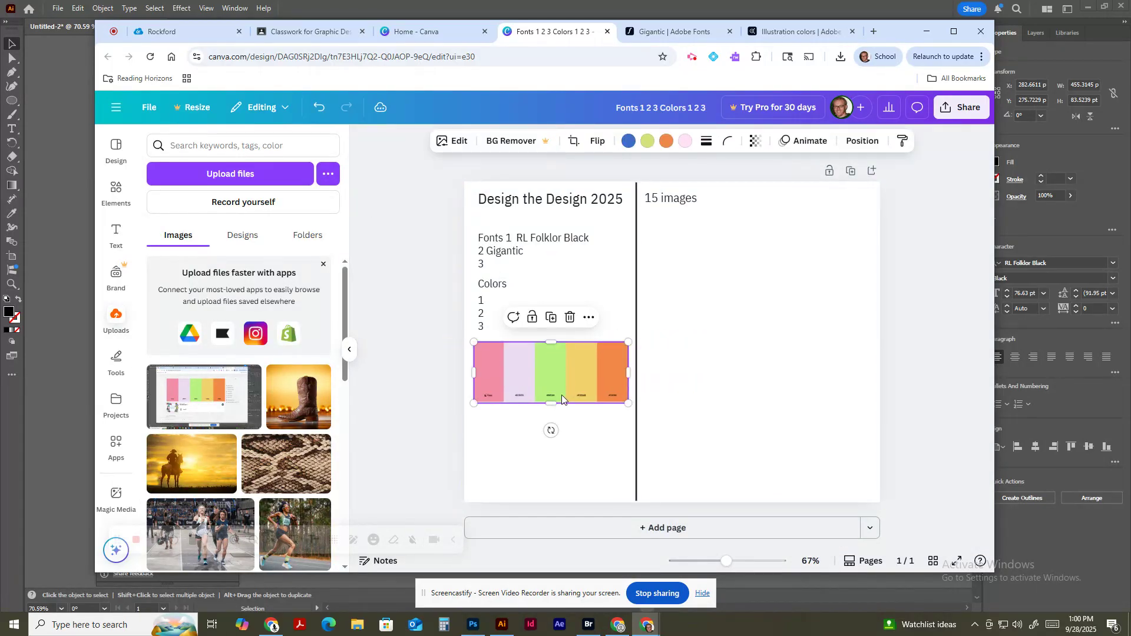
pyautogui.click(582, 436)
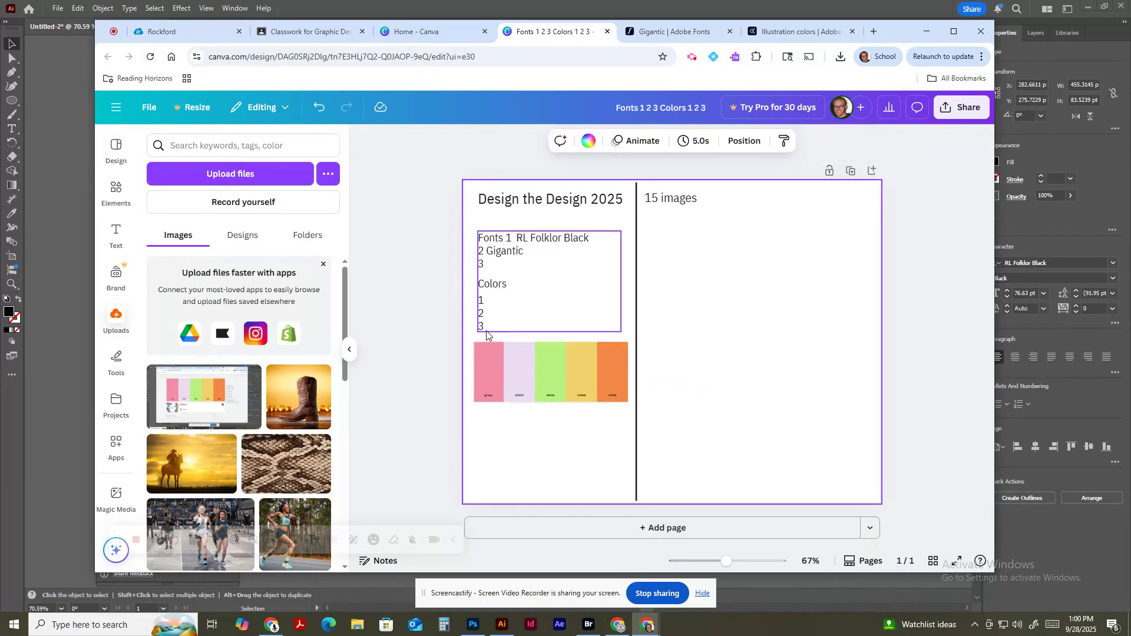
# - Switch to Adobe Color, search the Explore themes for "fun" and open the Yaaaay Family Fun Logo palette
pyautogui.click(774, 27)
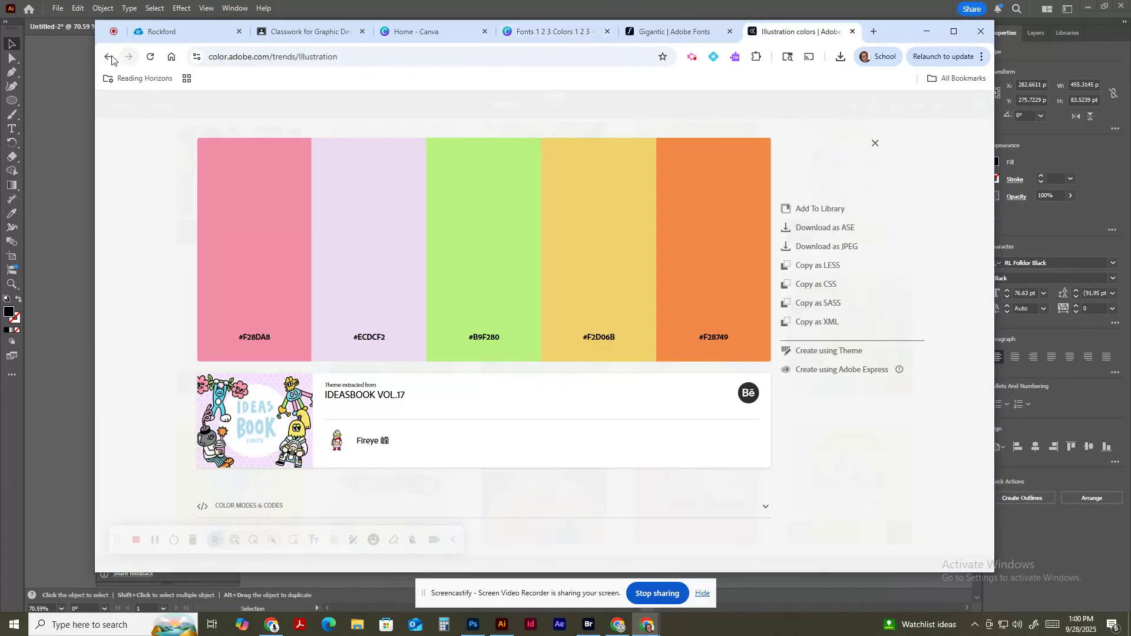
pyautogui.click(110, 58)
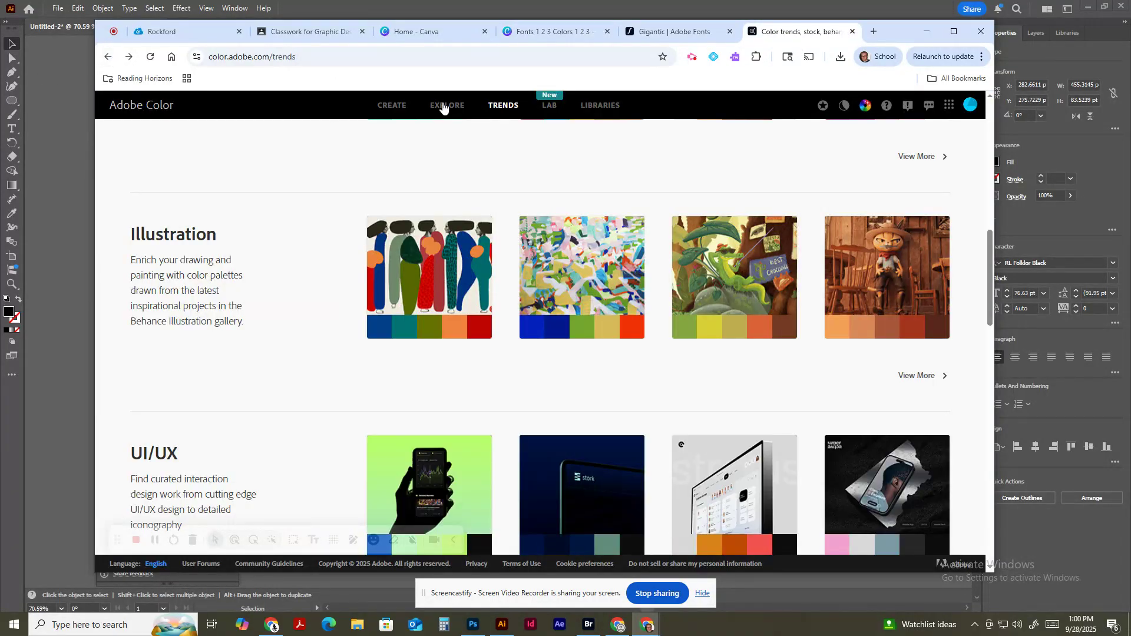
pyautogui.click(443, 106)
pyautogui.click(273, 140)
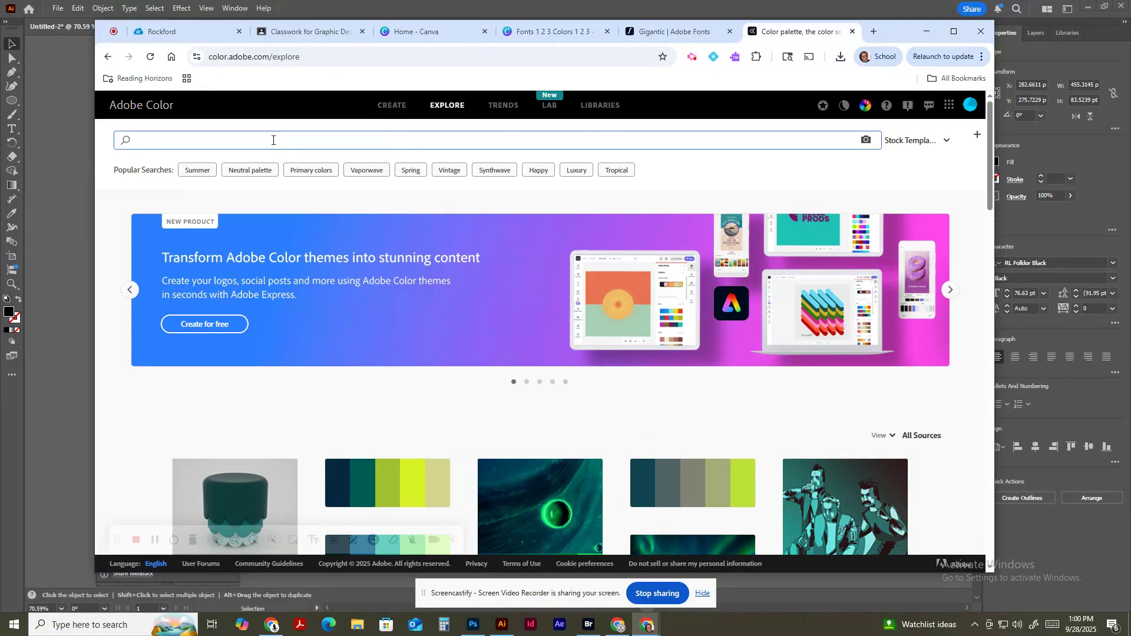
pyautogui.write('fun')
pyautogui.press('Return')
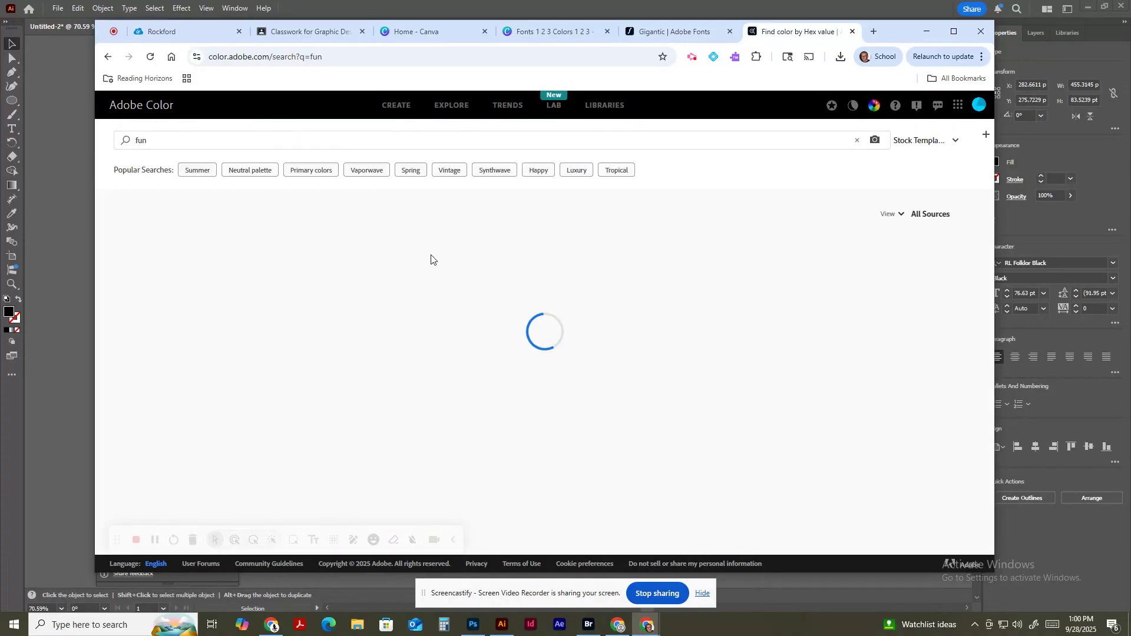
pyautogui.moveTo(262, 300)
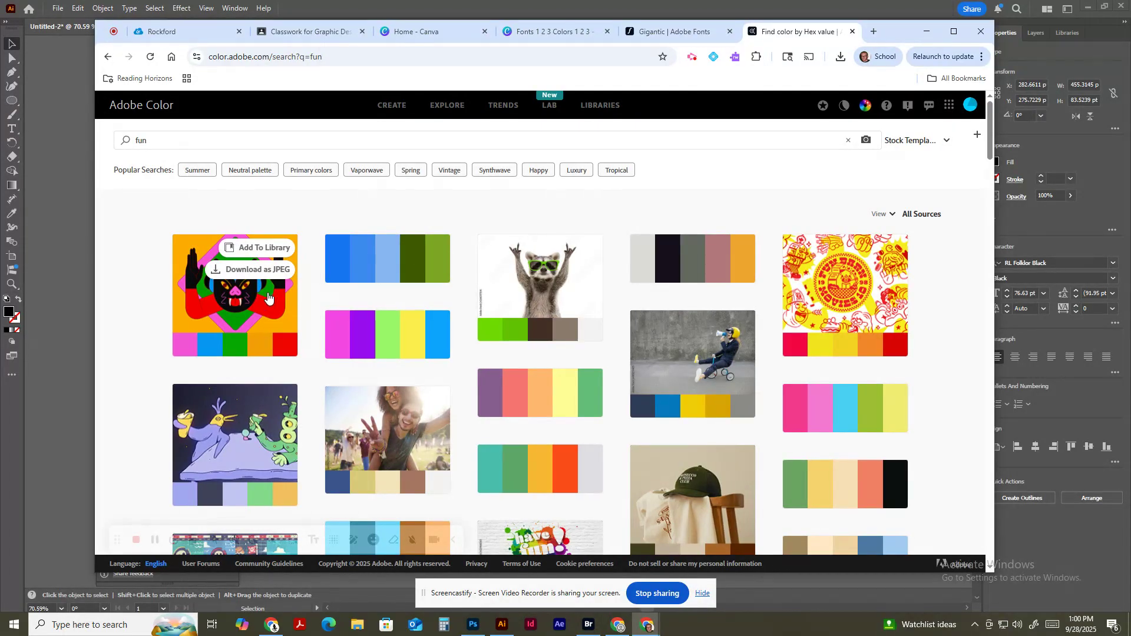
pyautogui.click(405, 353)
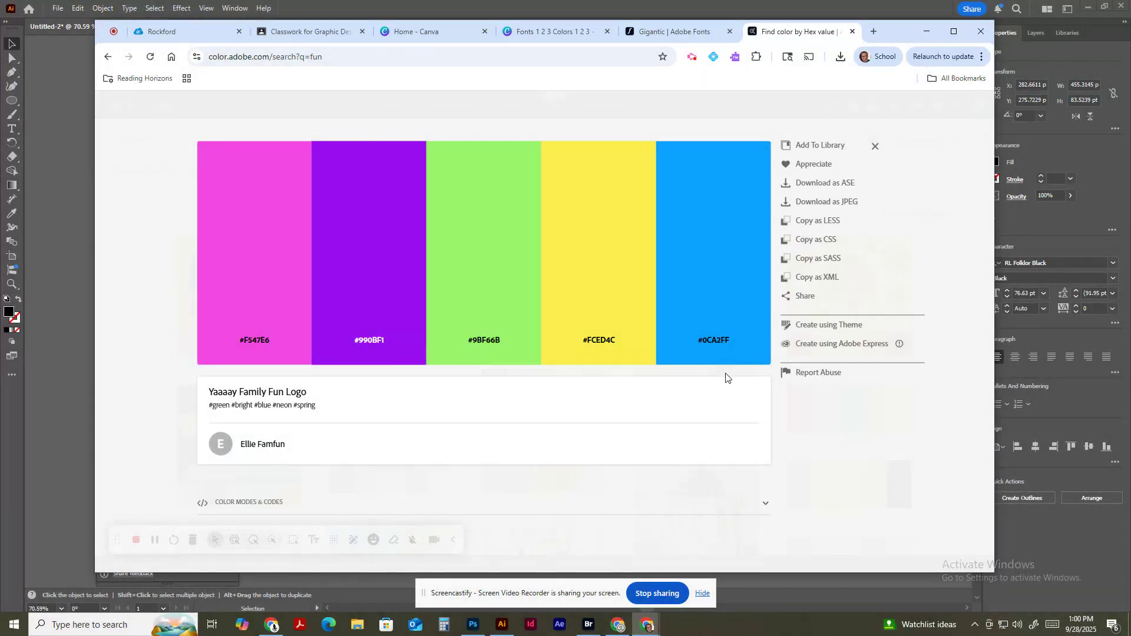
# - Minimize Illustrator, switch to the Canva mood board and upload Screenshot (29) from the Screenshots folder
pyautogui.click(806, 7)
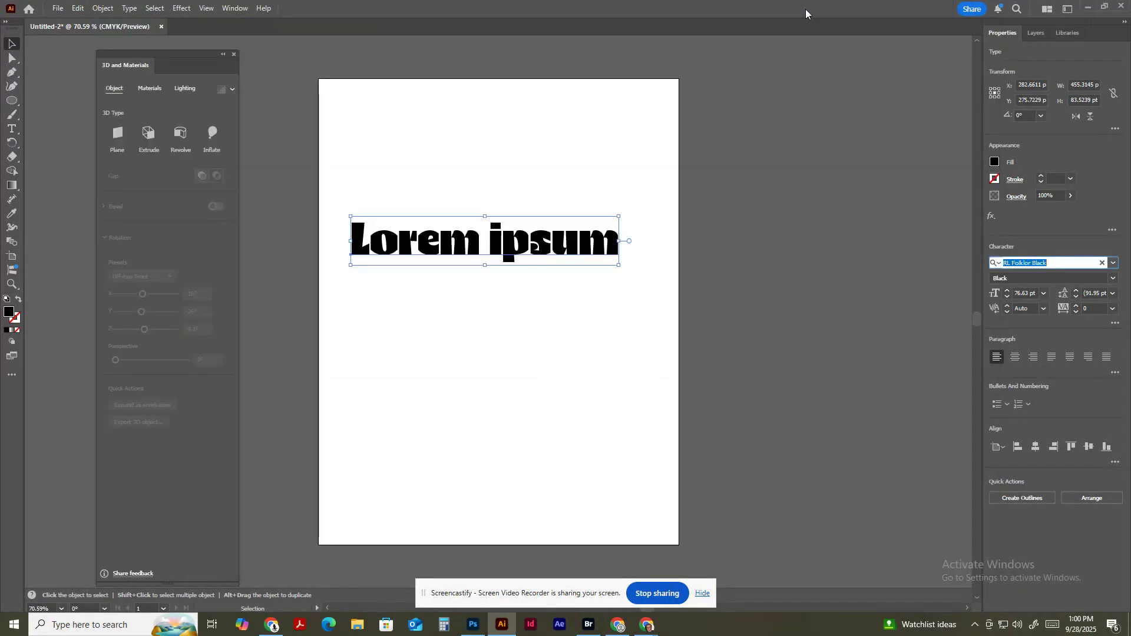
pyautogui.click(1088, 6)
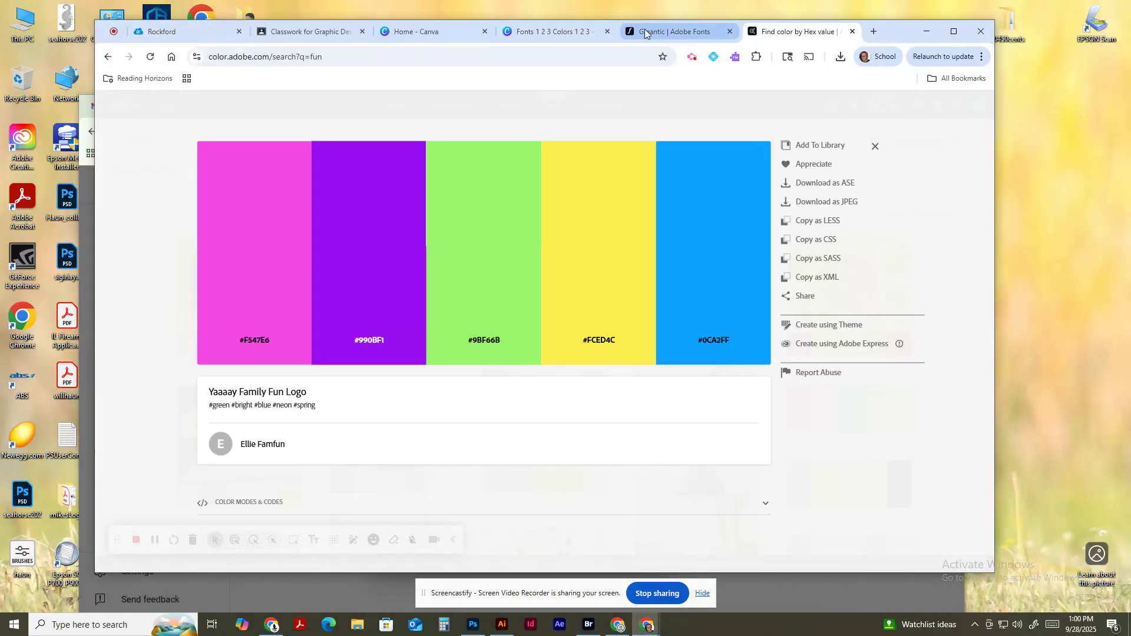
pyautogui.click(584, 36)
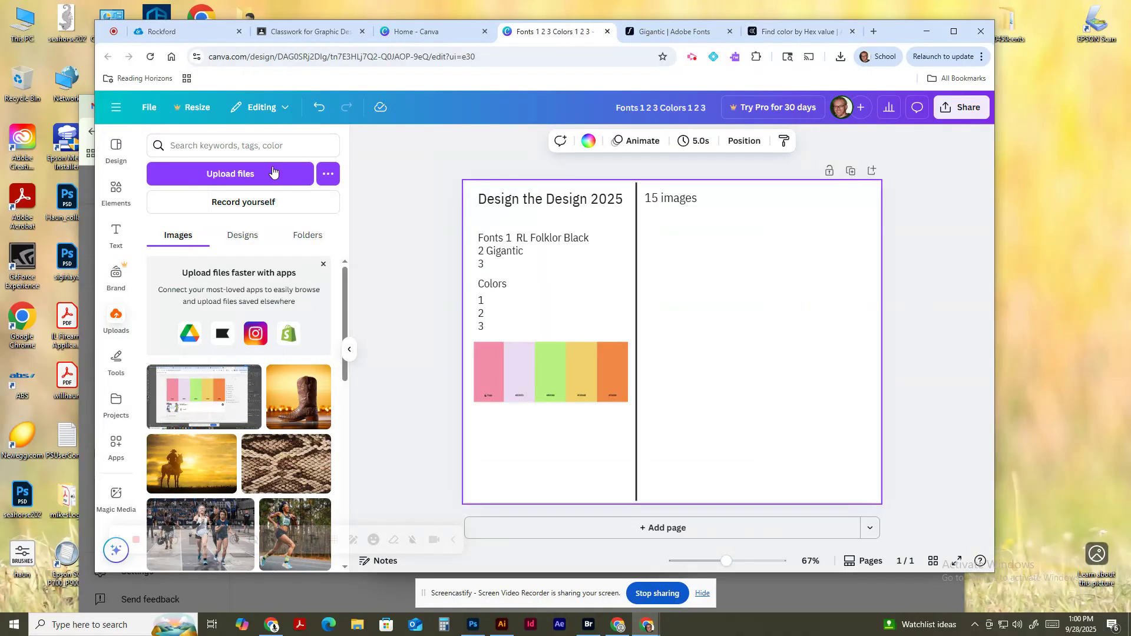
pyautogui.click(120, 317)
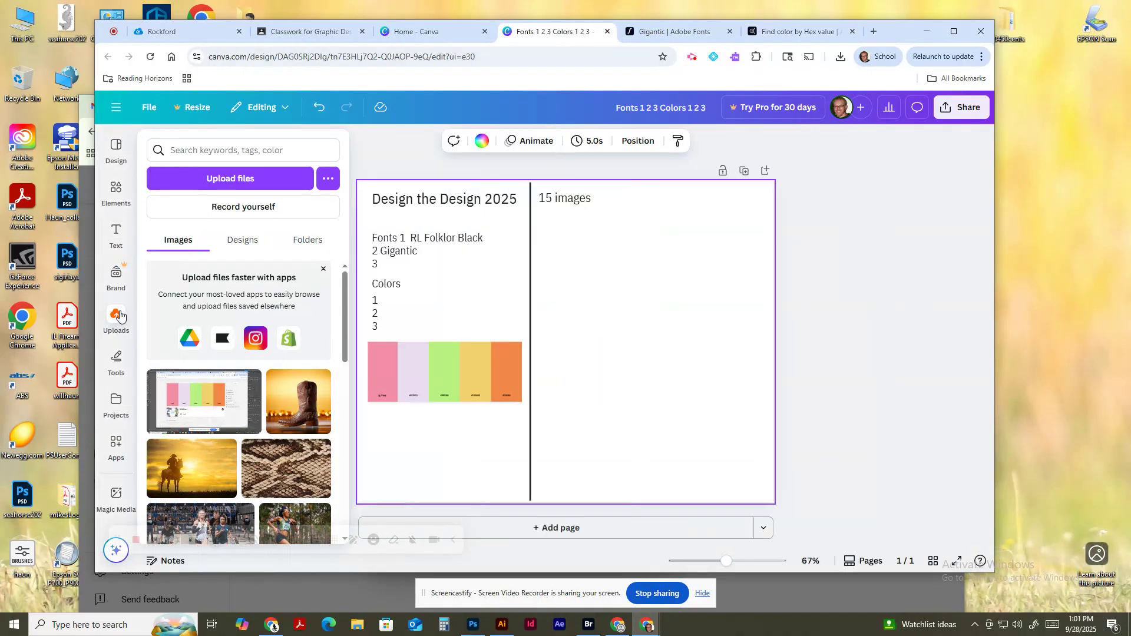
pyautogui.click(241, 178)
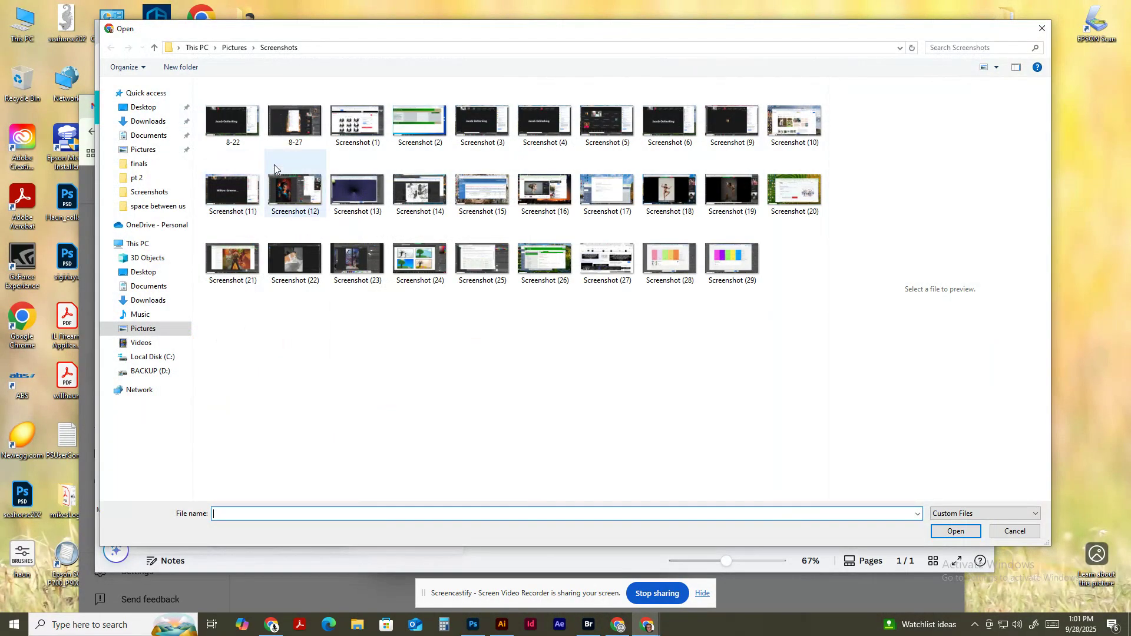
pyautogui.click(731, 259)
pyautogui.click(955, 530)
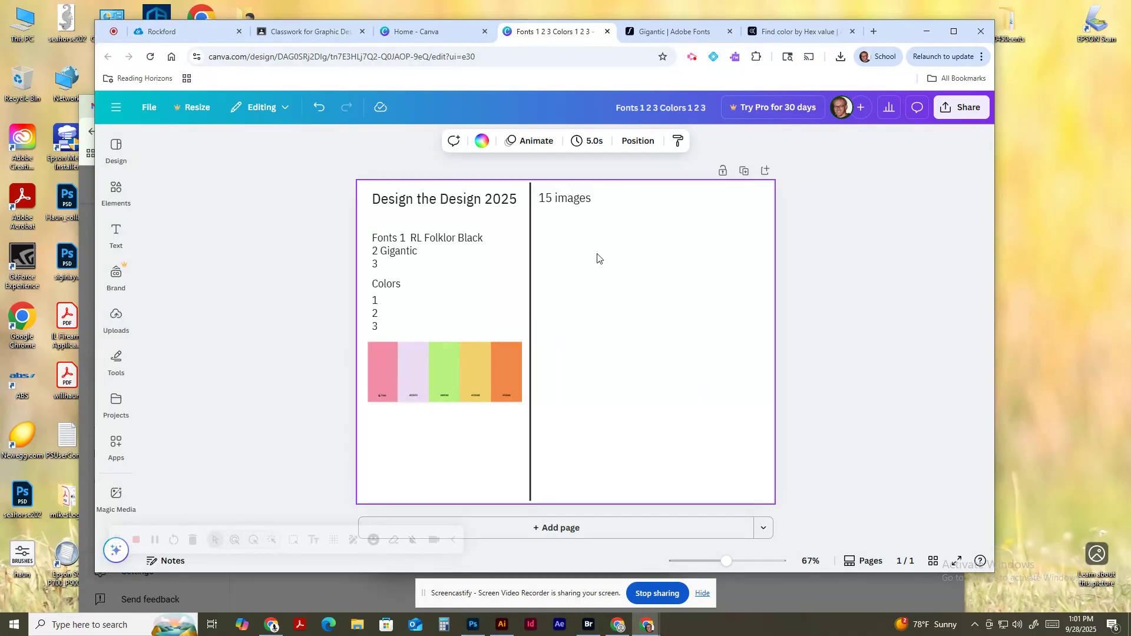
# - Add the uploaded neon palette screenshot to the page, cropped to its five color swatches and placed directly below the first palette strip
pyautogui.click(116, 318)
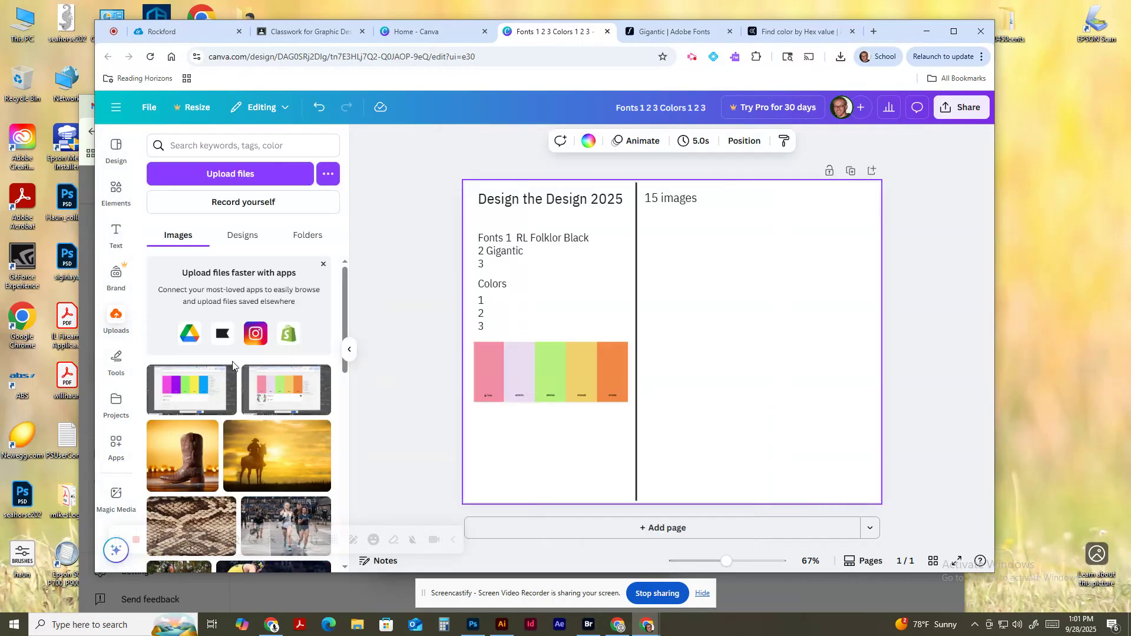
pyautogui.moveTo(197, 389); pyautogui.dragTo(738, 313)
pyautogui.doubleClick(737, 311)
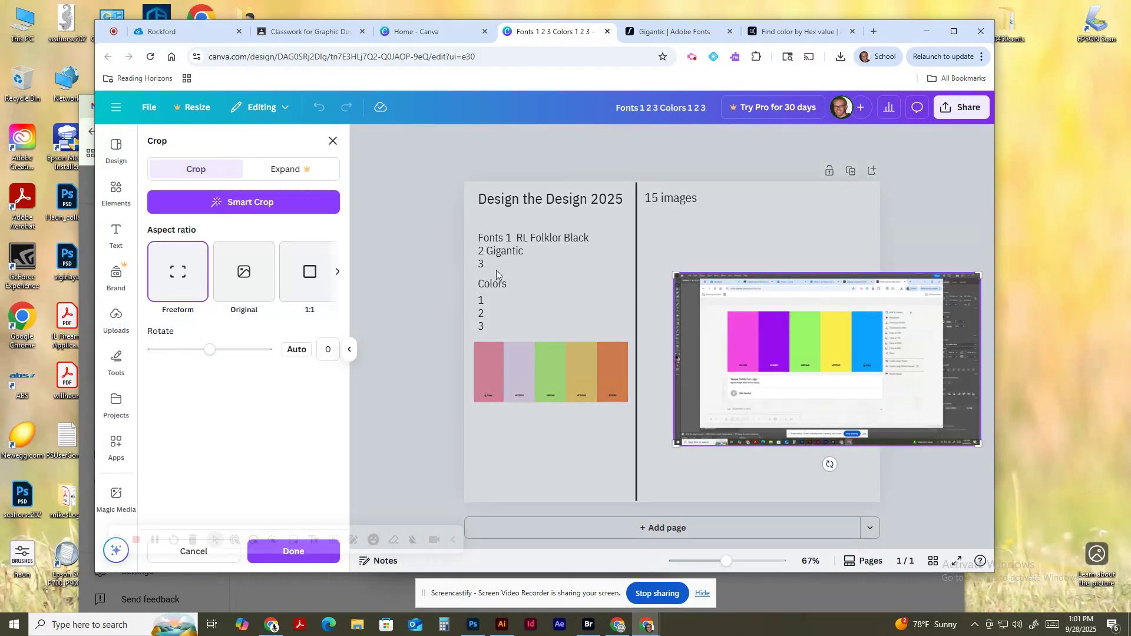
pyautogui.moveTo(676, 451); pyautogui.dragTo(729, 374)
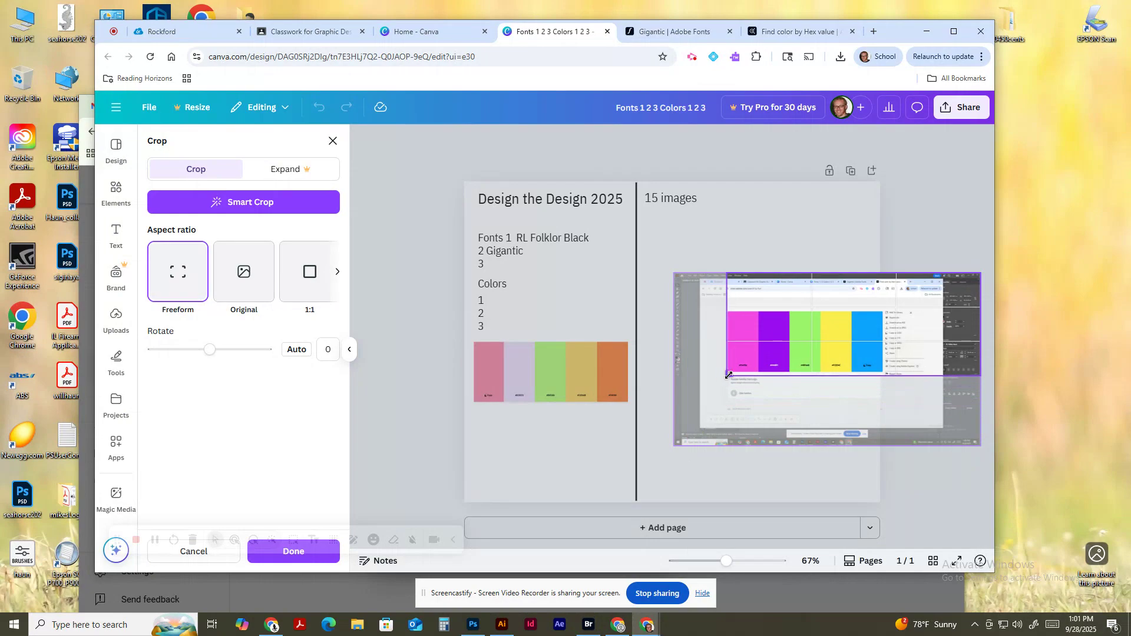
pyautogui.moveTo(978, 275); pyautogui.dragTo(882, 312)
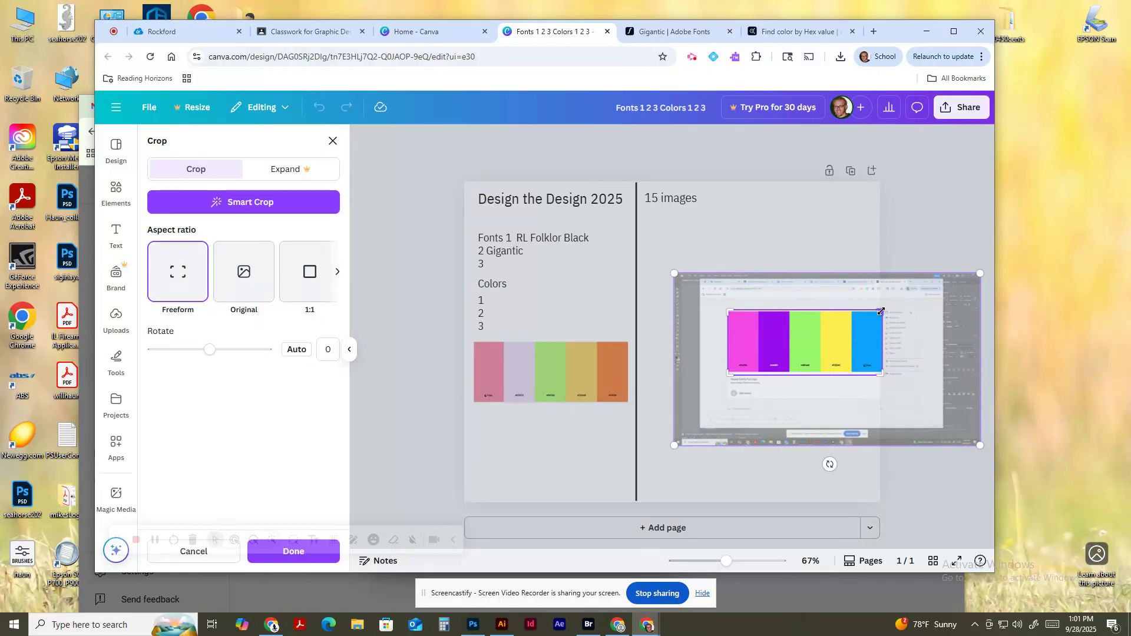
pyautogui.press('Return')
pyautogui.moveTo(832, 350); pyautogui.dragTo(575, 436)
# - Delete the numbers 1 to 3 under Colors and move both palette strips up directly below that heading
pyautogui.click(489, 326)
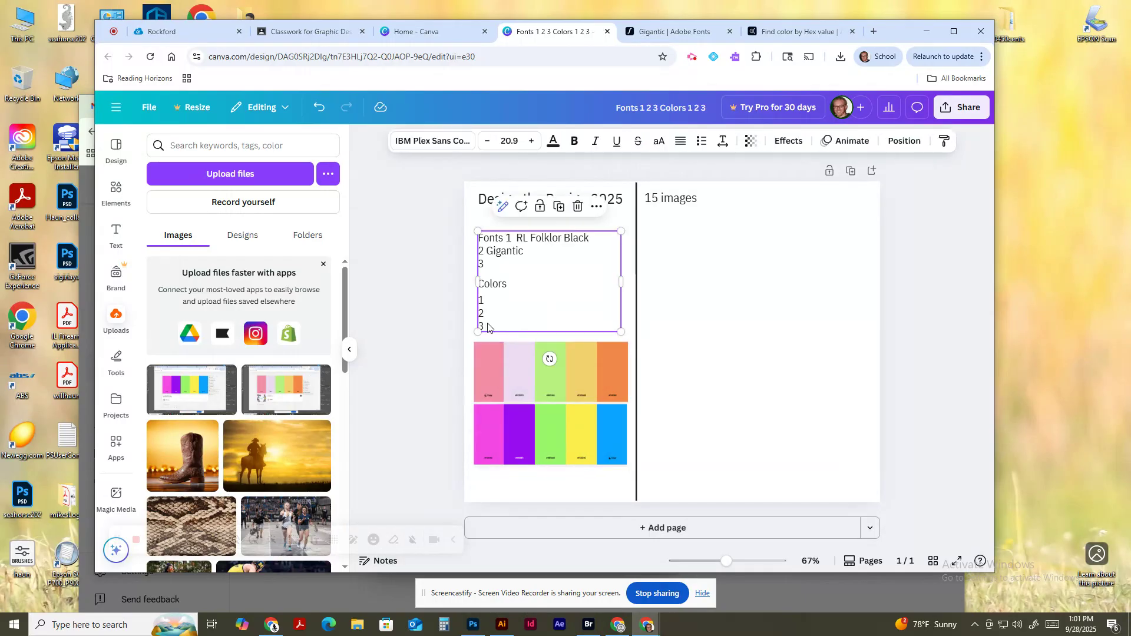
pyautogui.press('BackSpace')
pyautogui.press('BackSpace')
pyautogui.press('BackSpace')
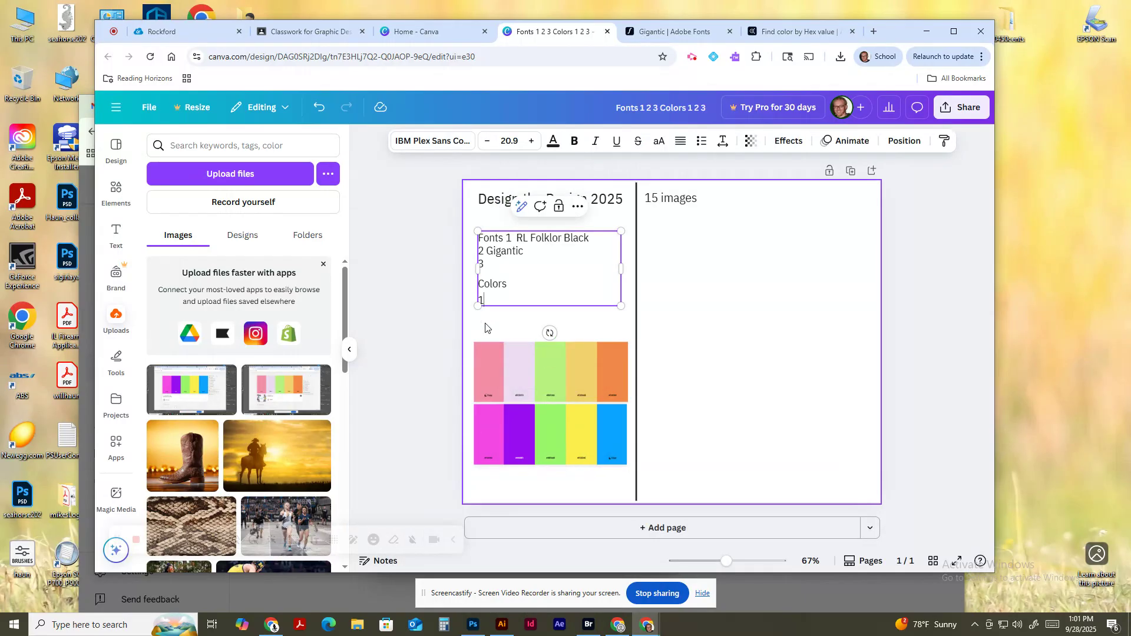
pyautogui.click(687, 342)
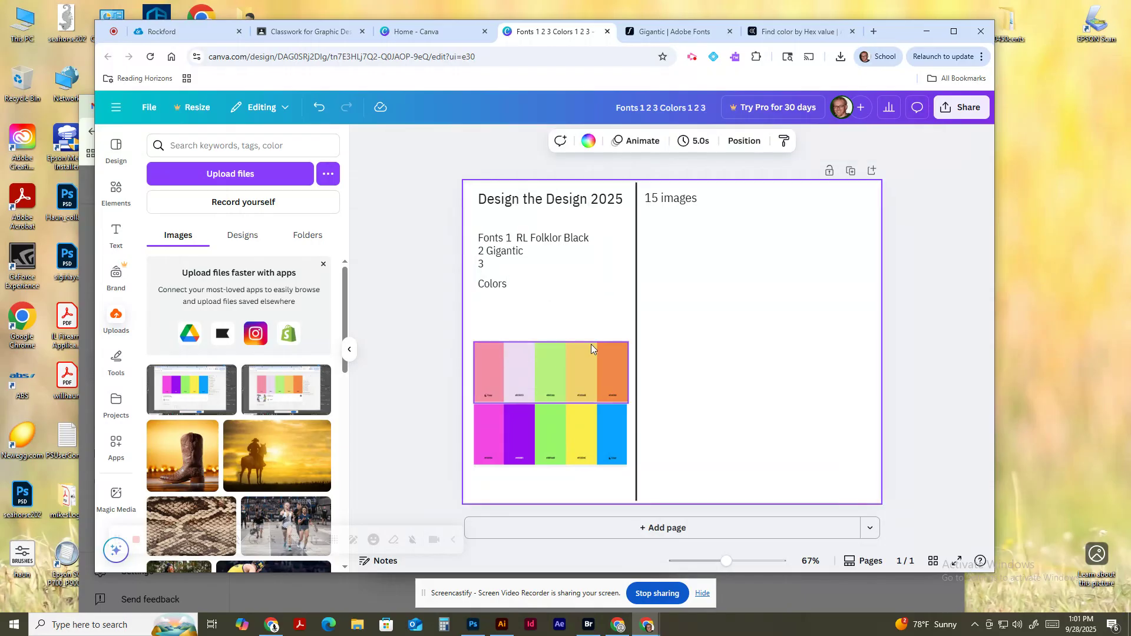
pyautogui.moveTo(574, 429); pyautogui.dragTo(574, 387)
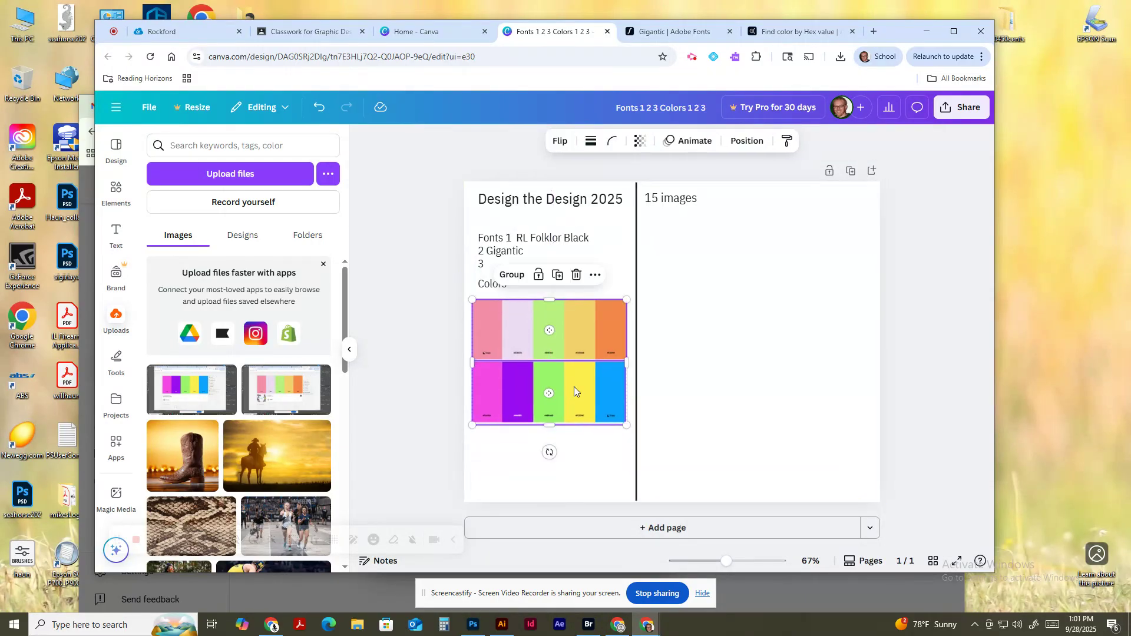
pyautogui.click(703, 401)
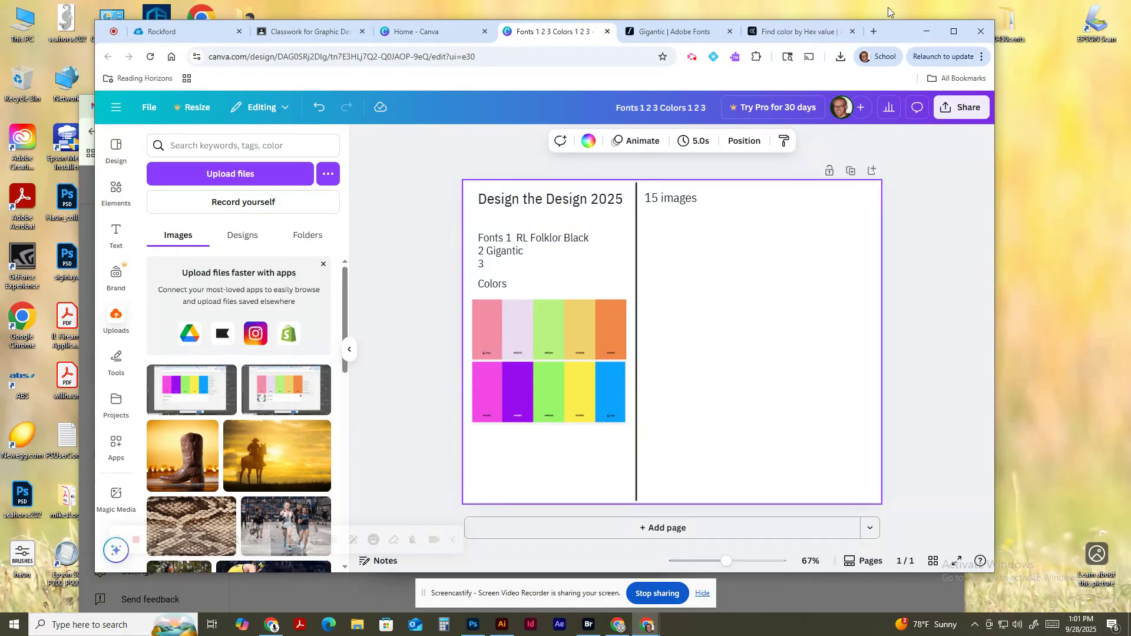
# - Search Google Images for "cool tshirts" in a new browser tab
pyautogui.click(874, 32)
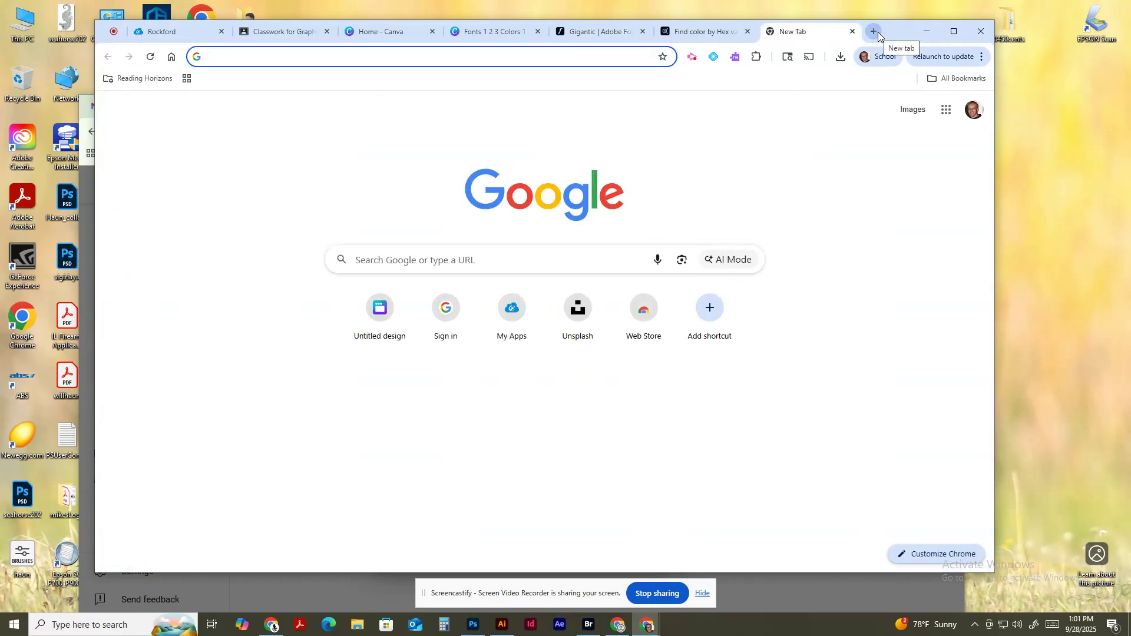
pyautogui.write('c')
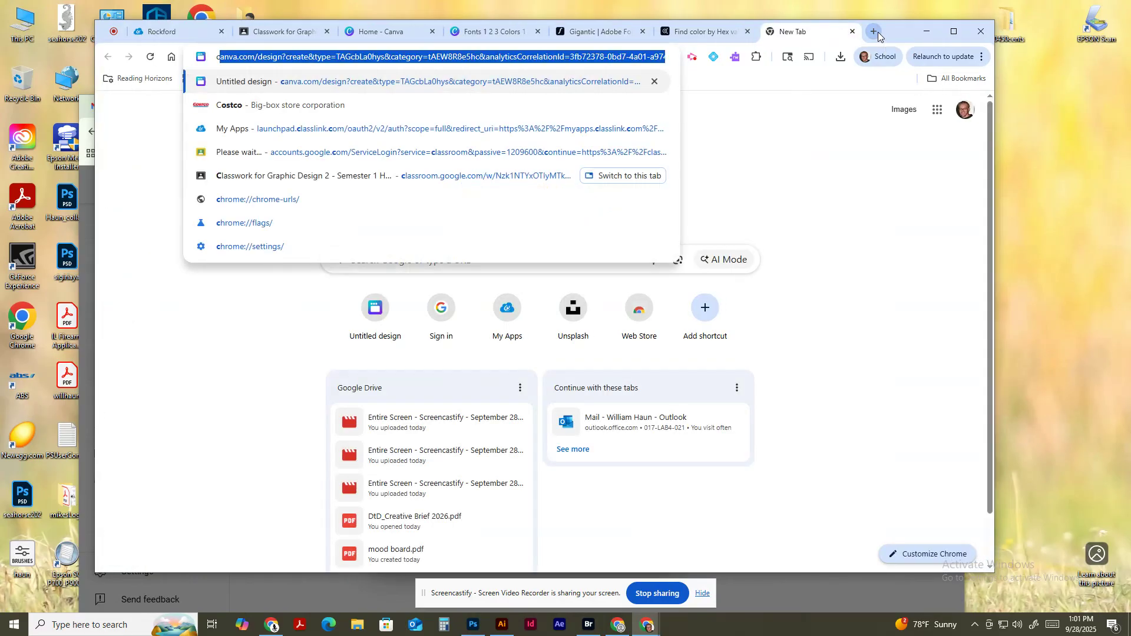
pyautogui.write('ool t')
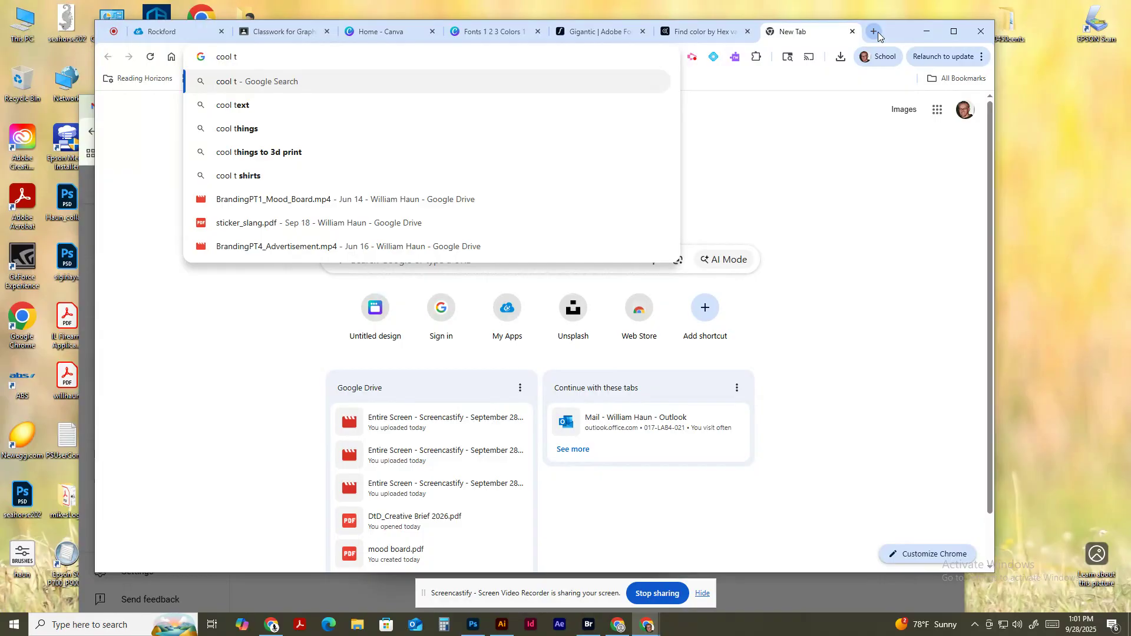
pyautogui.write('shirts')
pyautogui.press('Return')
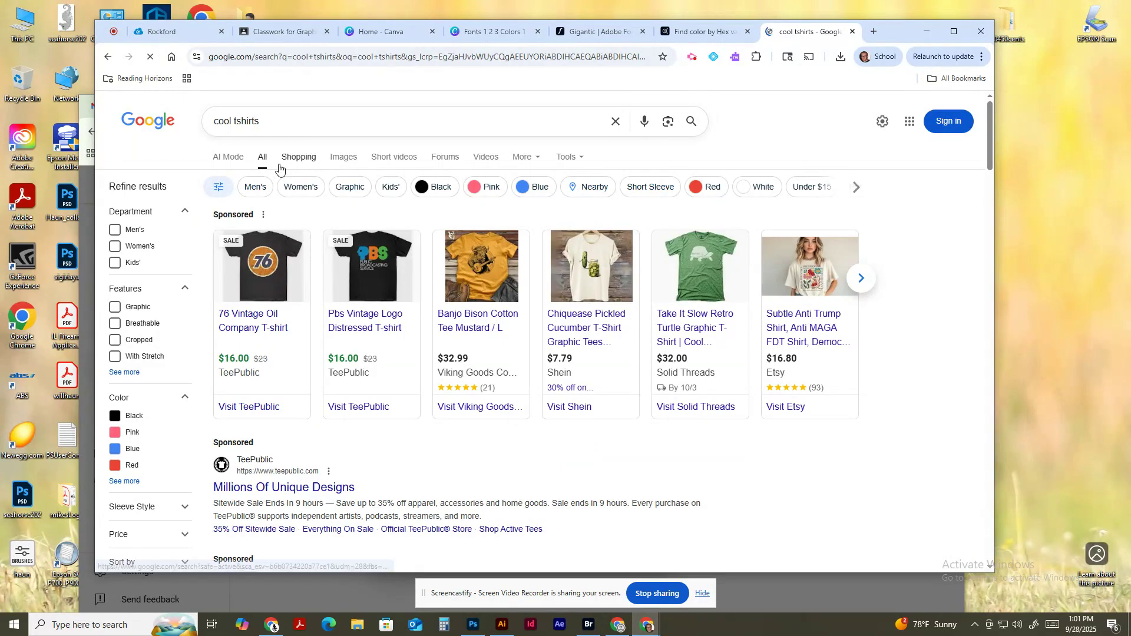
pyautogui.click(334, 162)
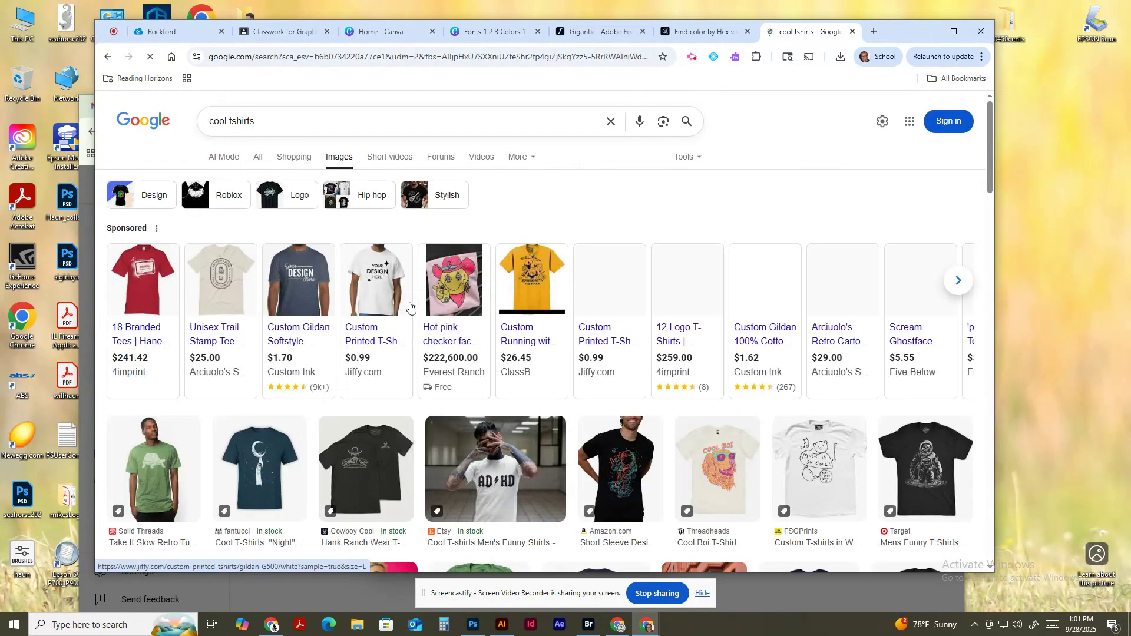
# - Find the dark INTO THE AM graphic tee with the green planet in the image results and copy its large preview image
pyautogui.scroll(-3, 425, 332)
pyautogui.scroll(3, 429, 354)
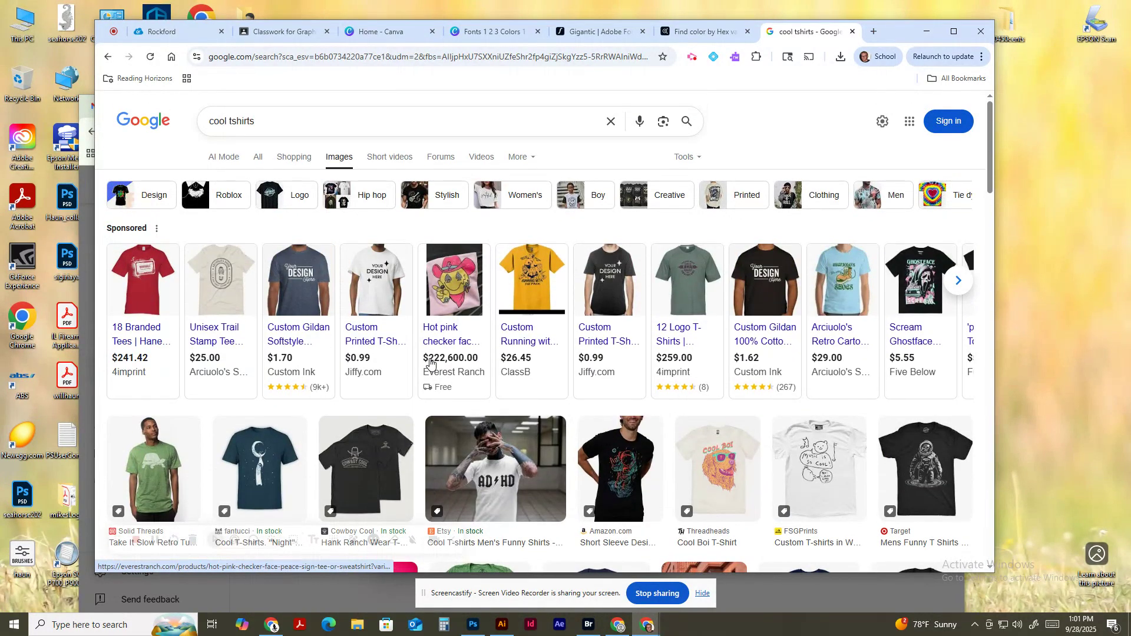
pyautogui.scroll(-10, 430, 364)
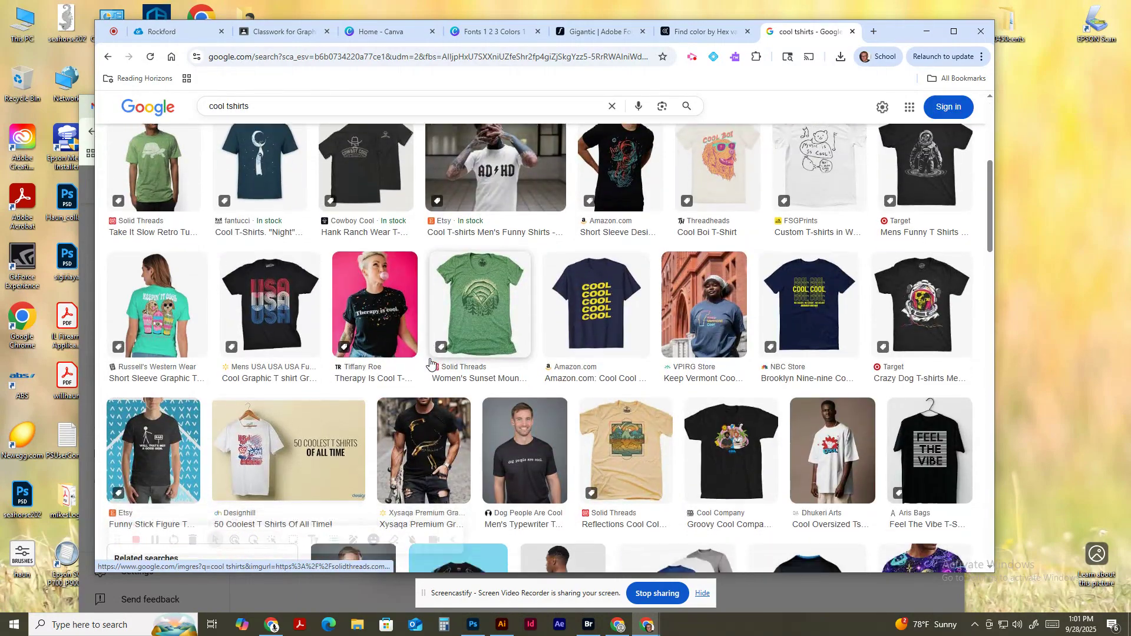
pyautogui.scroll(-5, 431, 363)
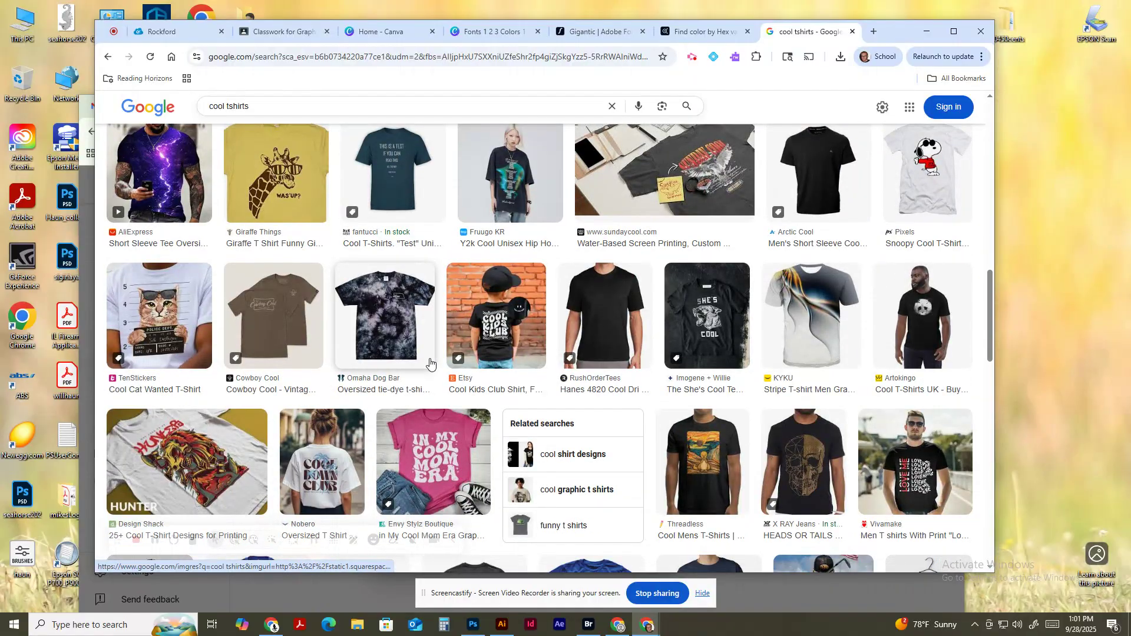
pyautogui.scroll(-3, 431, 364)
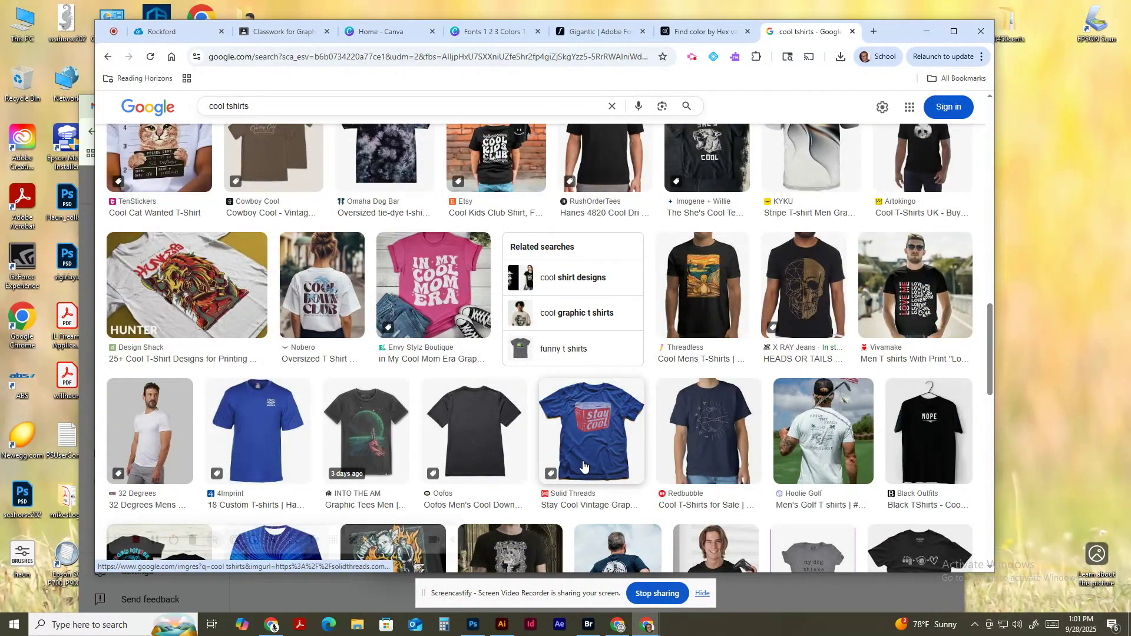
pyautogui.scroll(-2, 580, 461)
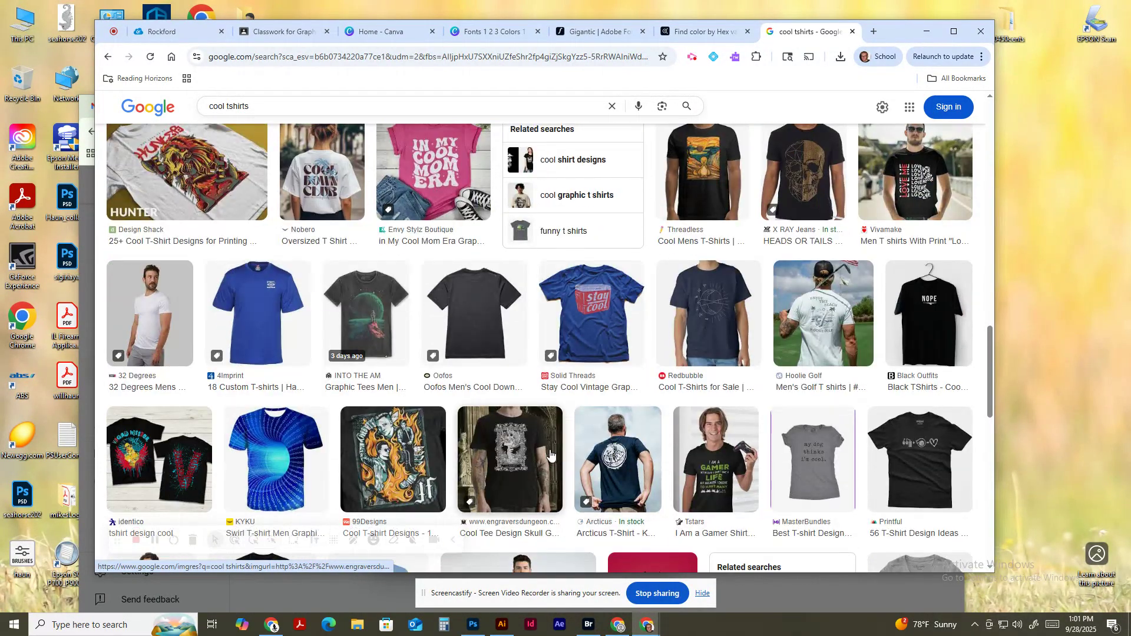
pyautogui.click(349, 333)
pyautogui.rightClick(823, 323)
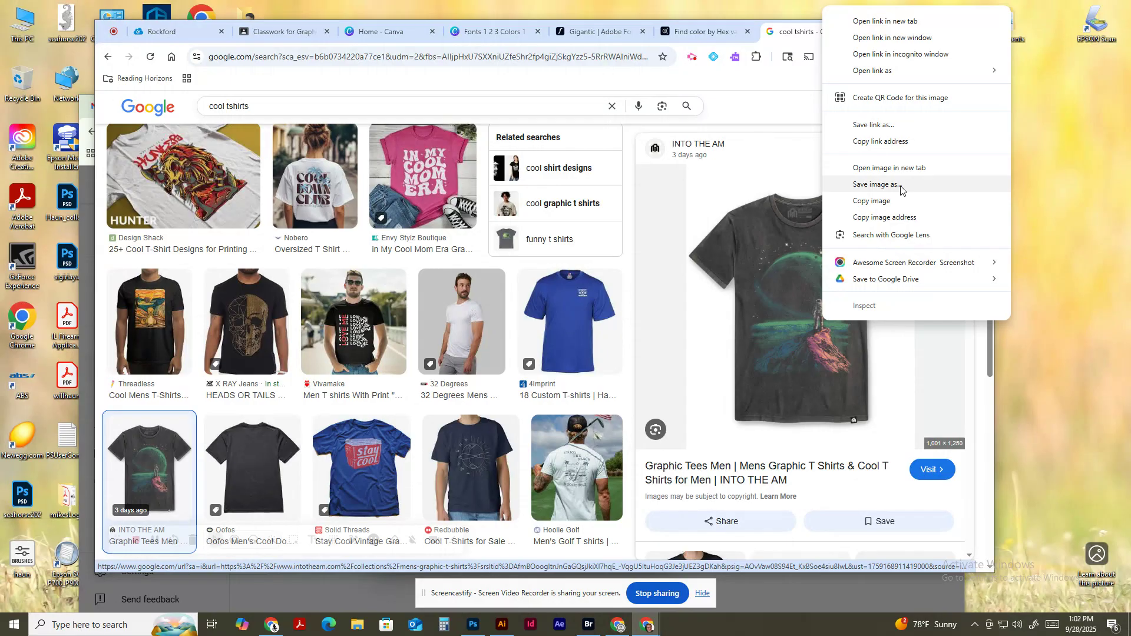
pyautogui.click(901, 201)
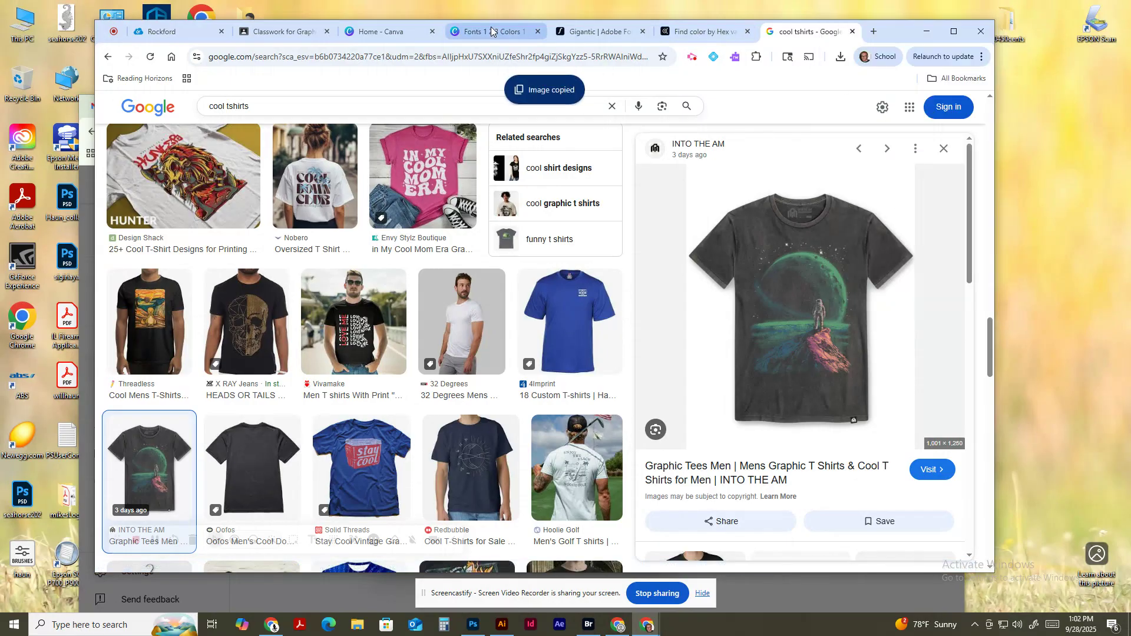
# - Close the Canva home page, paste the copied T-shirt image onto the mood board and scale it down
pyautogui.click(383, 32)
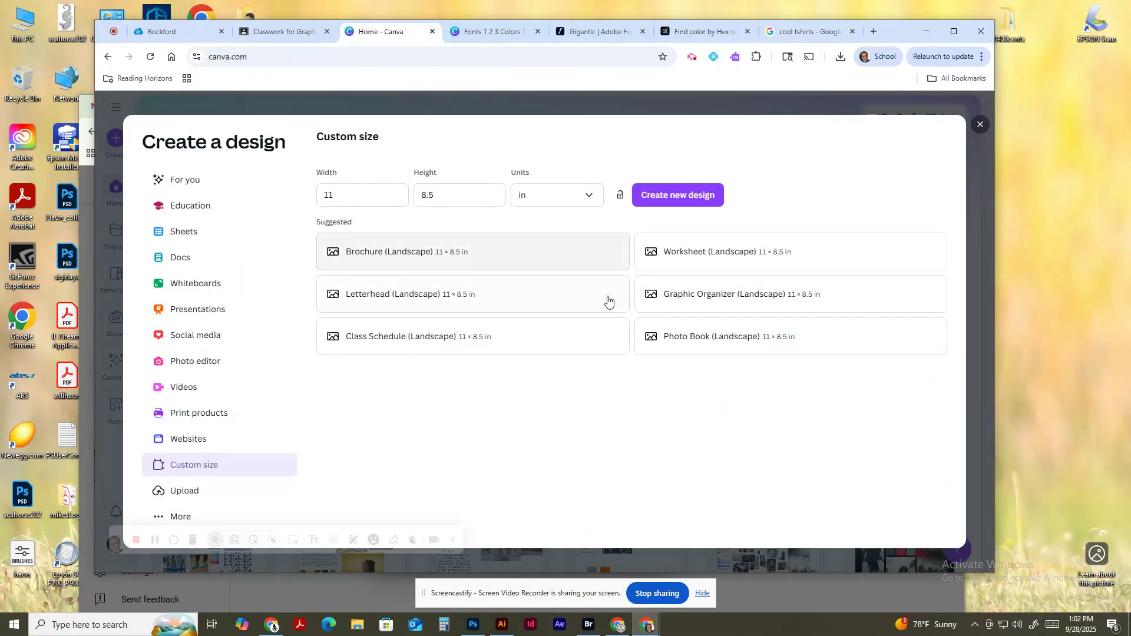
pyautogui.click(432, 32)
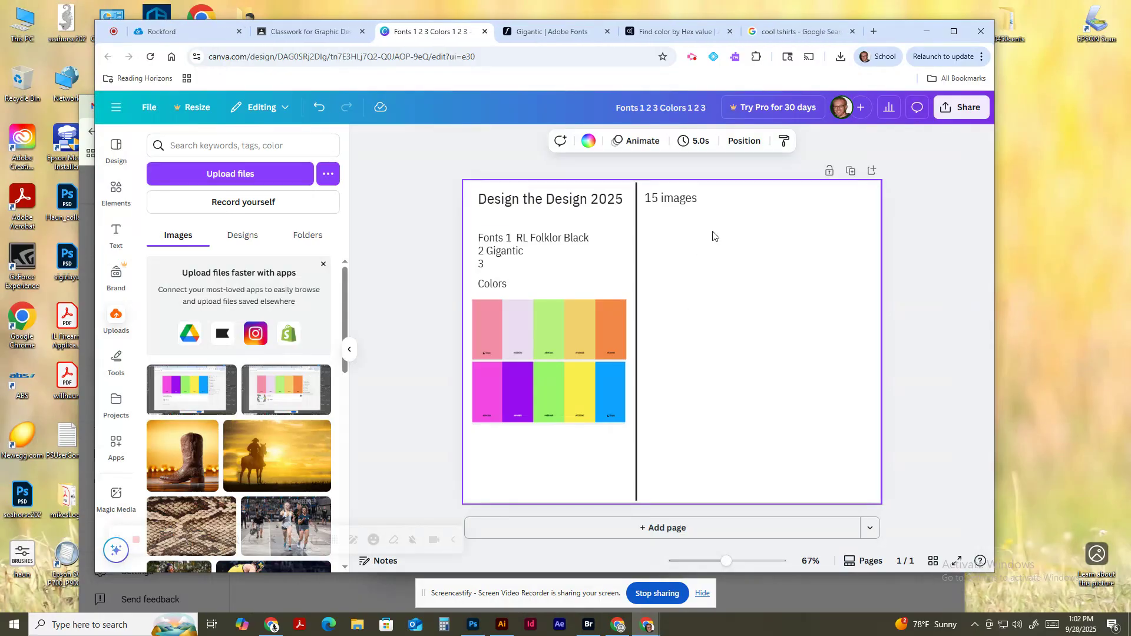
pyautogui.hotkey('ctrl', 'v')
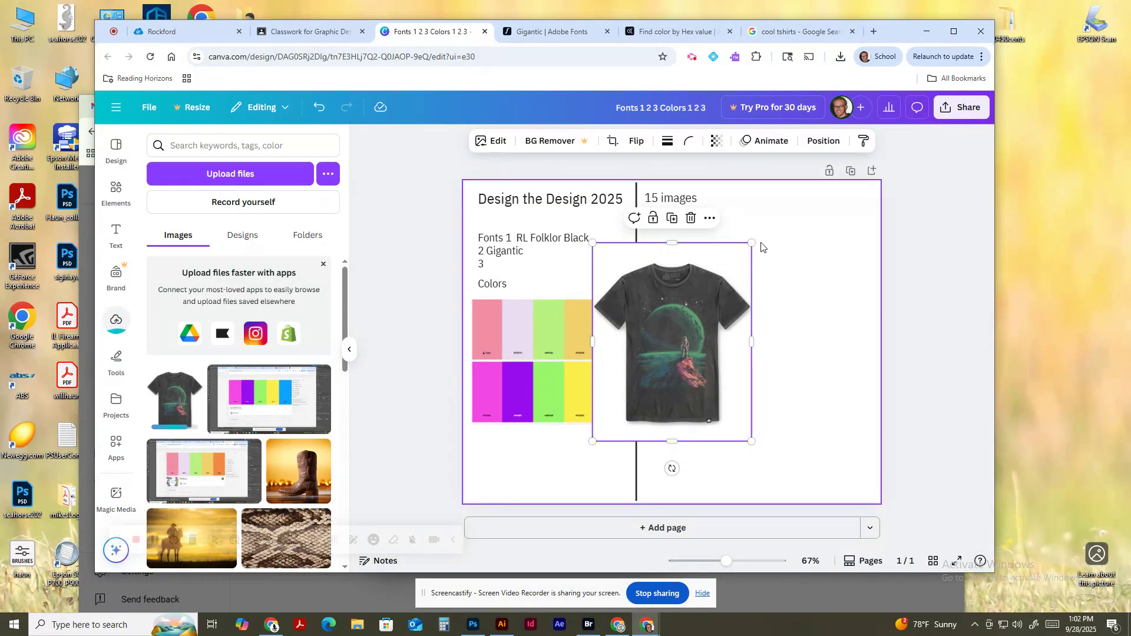
pyautogui.moveTo(751, 236); pyautogui.dragTo(700, 257)
# - Return to Google Images, search for "cool designs" and preview the Vecteezy horned skull and the iStock wavy orange pattern
pyautogui.click(799, 31)
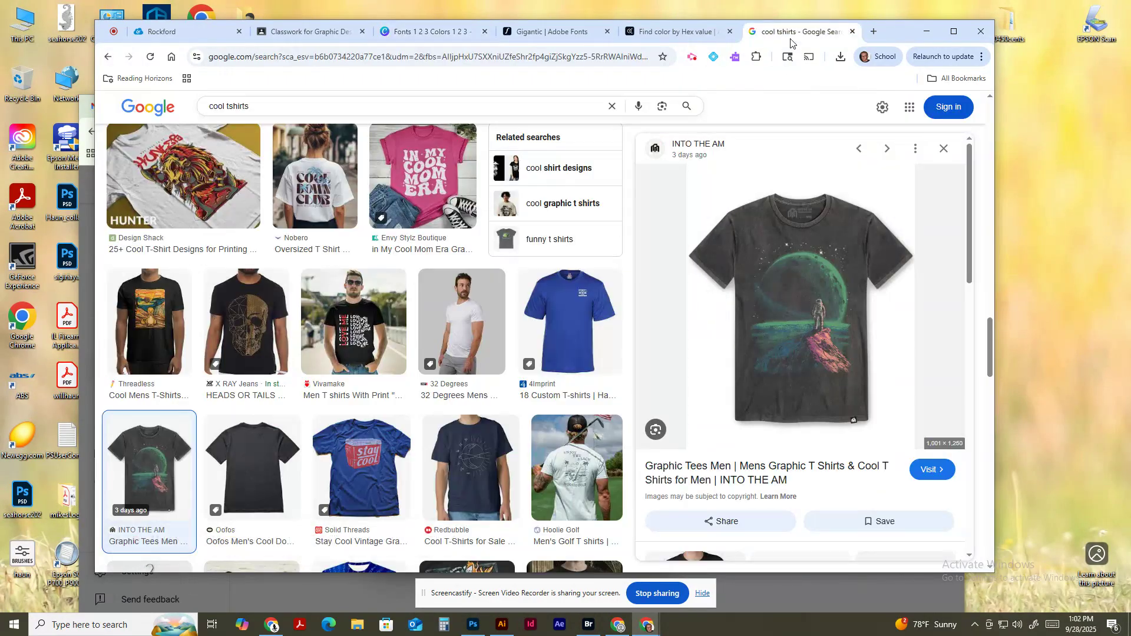
pyautogui.doubleClick(245, 105)
pyautogui.write('designs')
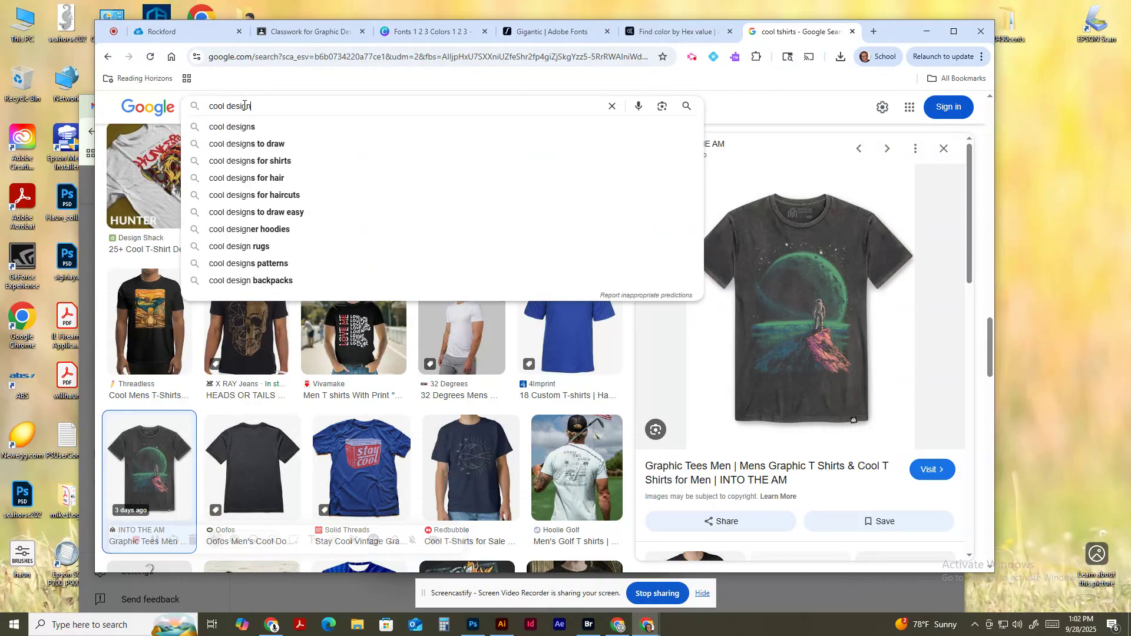
pyautogui.press('Return')
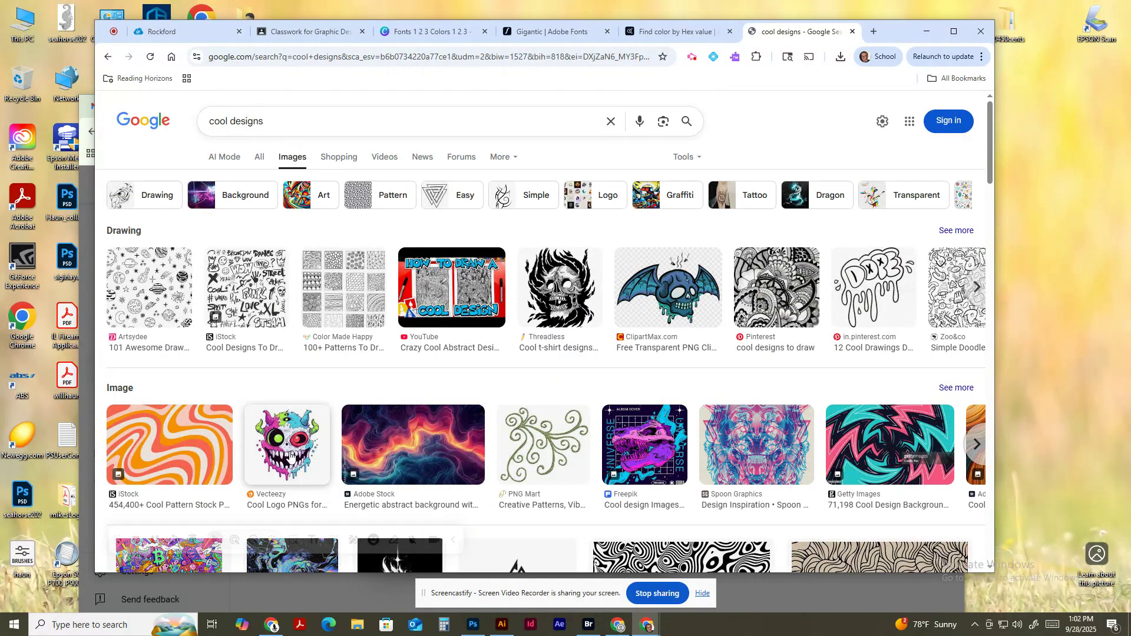
pyautogui.click(287, 445)
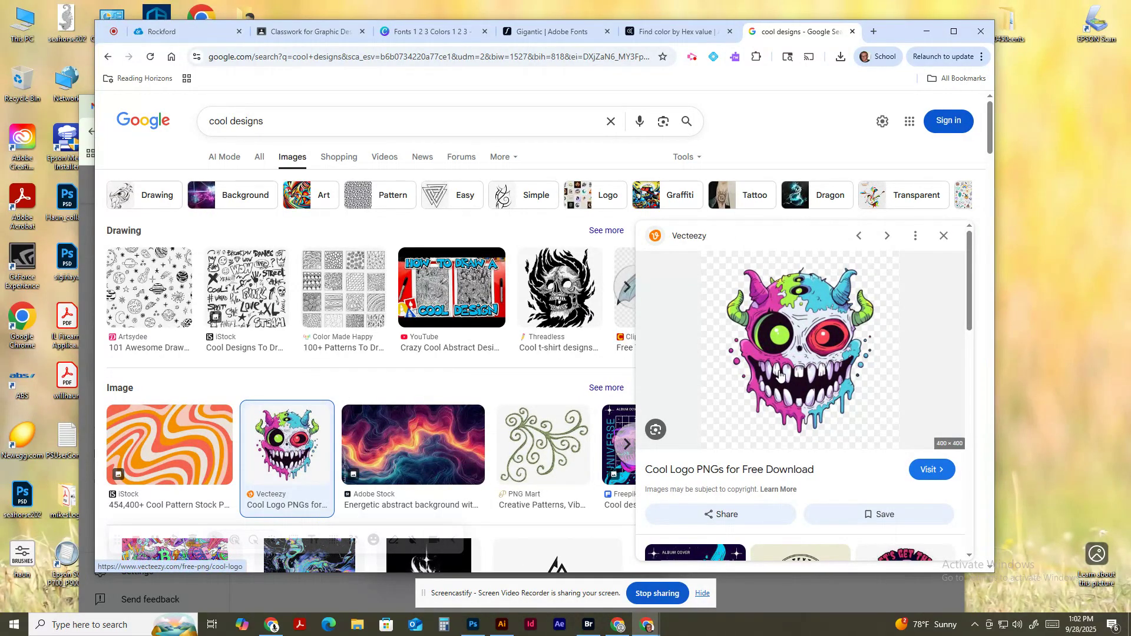
pyautogui.click(170, 444)
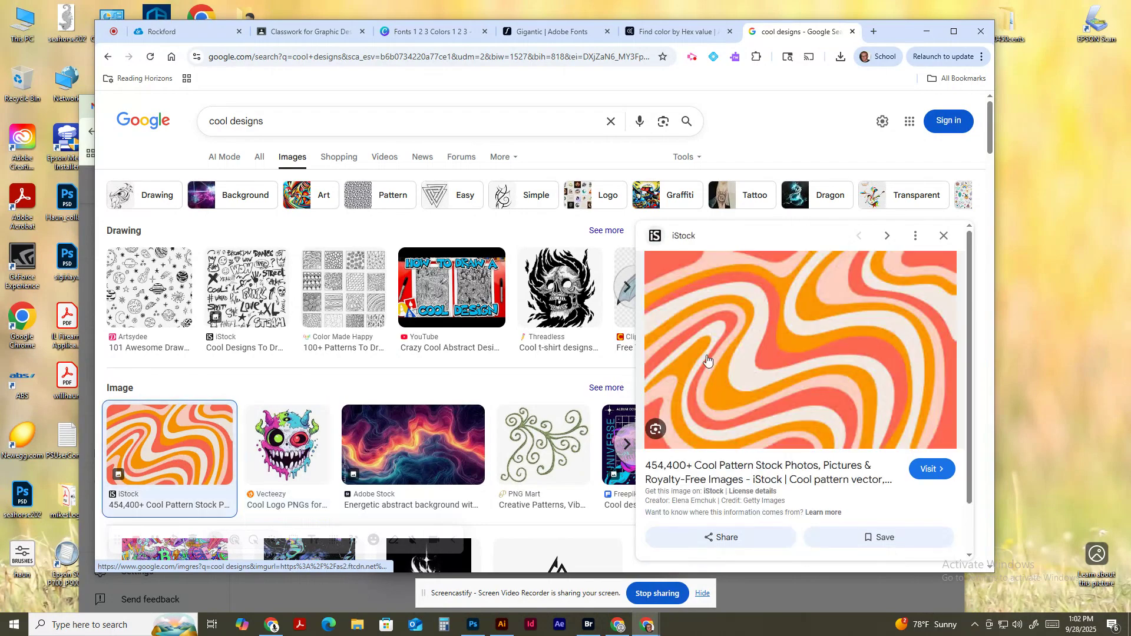
# - Copy the previewed wavy orange iStock pattern, paste it onto the Canva mood board, and scale it down to the right of the T-shirt
pyautogui.rightClick(812, 328)
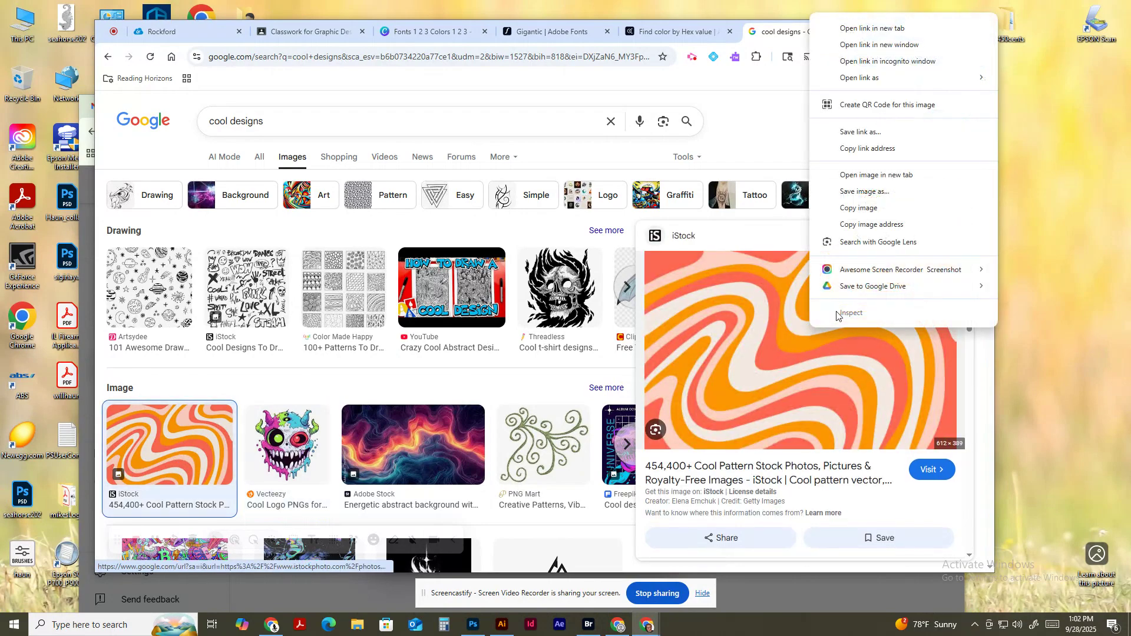
pyautogui.click(919, 212)
pyautogui.click(471, 37)
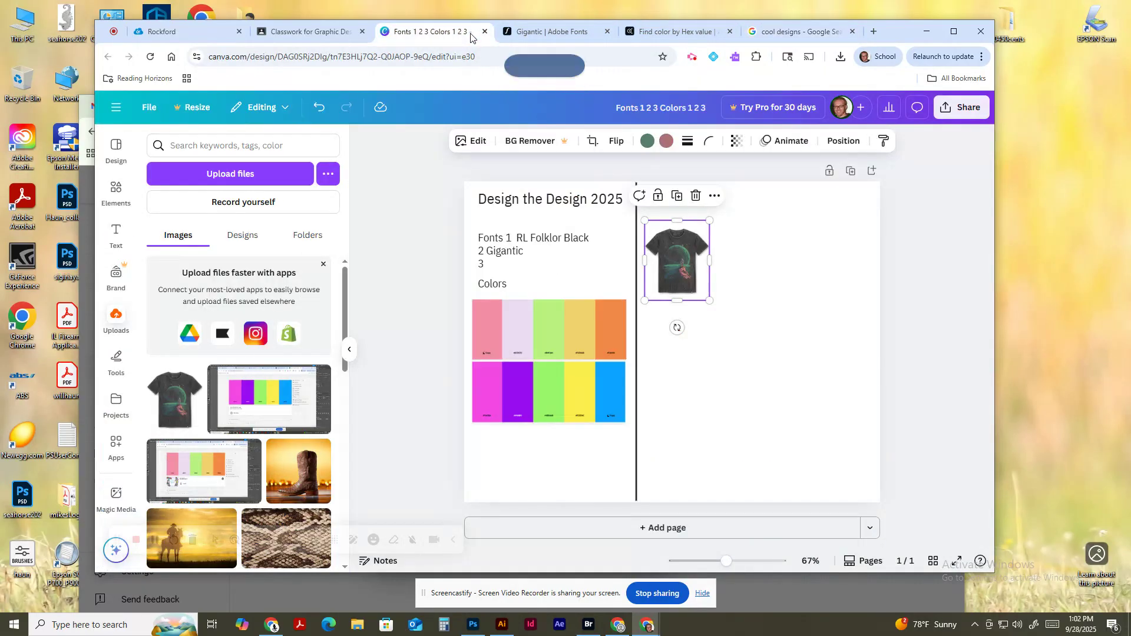
pyautogui.click(744, 304)
pyautogui.hotkey('ctrl', 'v')
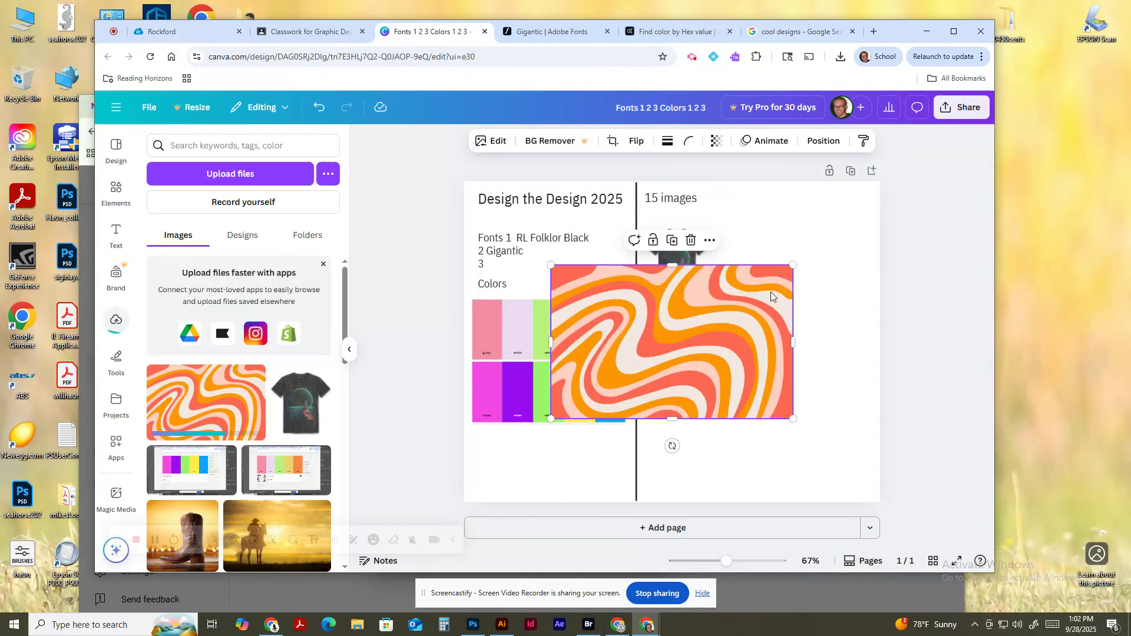
pyautogui.moveTo(792, 265)
pyautogui.mouseDown()
pyautogui.moveTo(645, 361)
pyautogui.moveTo(773, 232)
pyautogui.moveTo(782, 207)
pyautogui.mouseUp()
# - Return to the "cool designs" image results, find the black interlocking triangle logo from Alamy and copy its large preview image
pyautogui.click(793, 32)
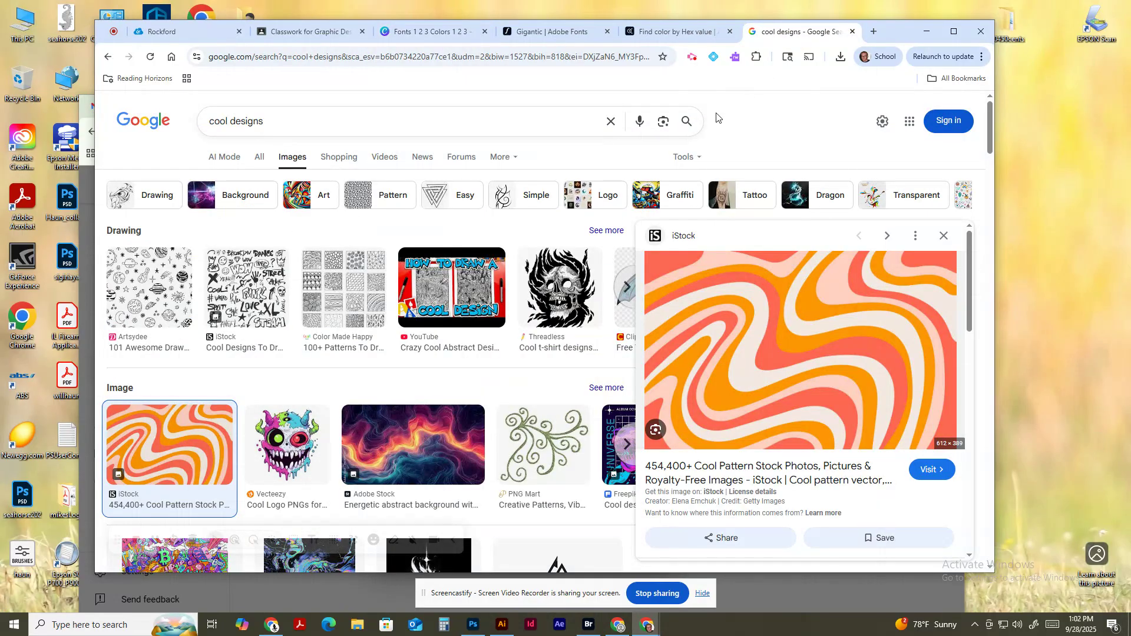
pyautogui.scroll(-7, 361, 169)
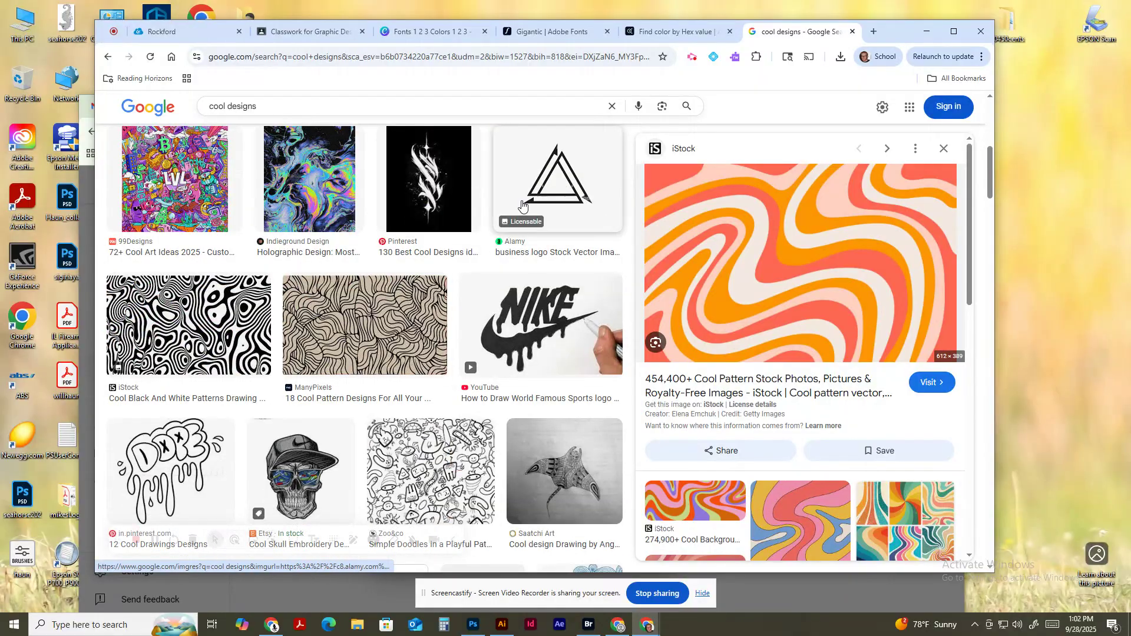
pyautogui.click(539, 209)
pyautogui.rightClick(808, 298)
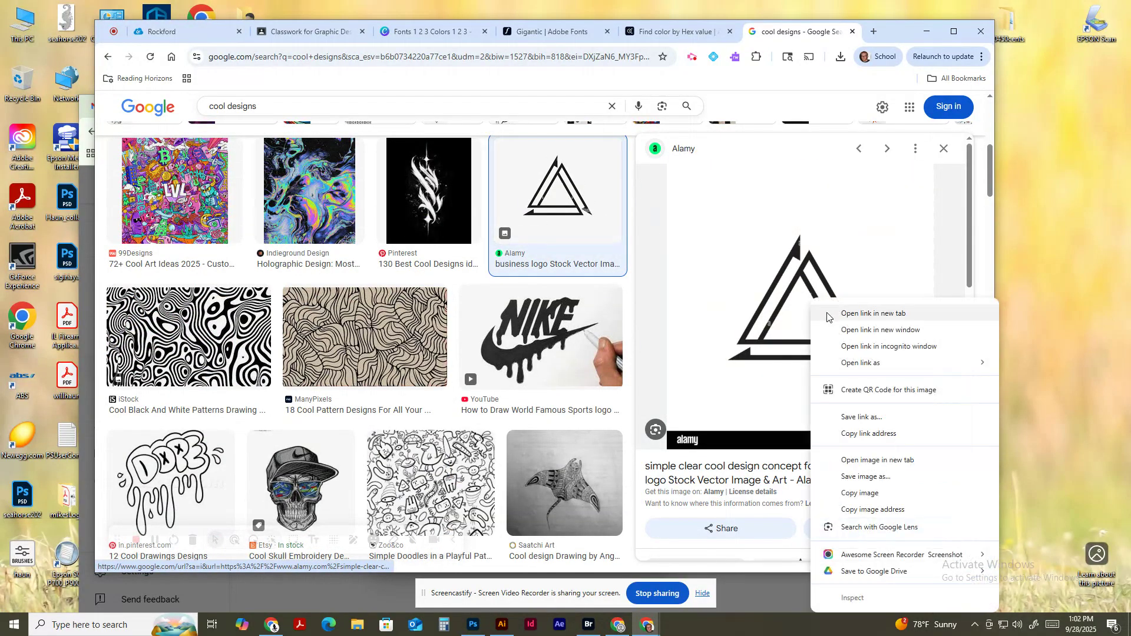
pyautogui.click(872, 493)
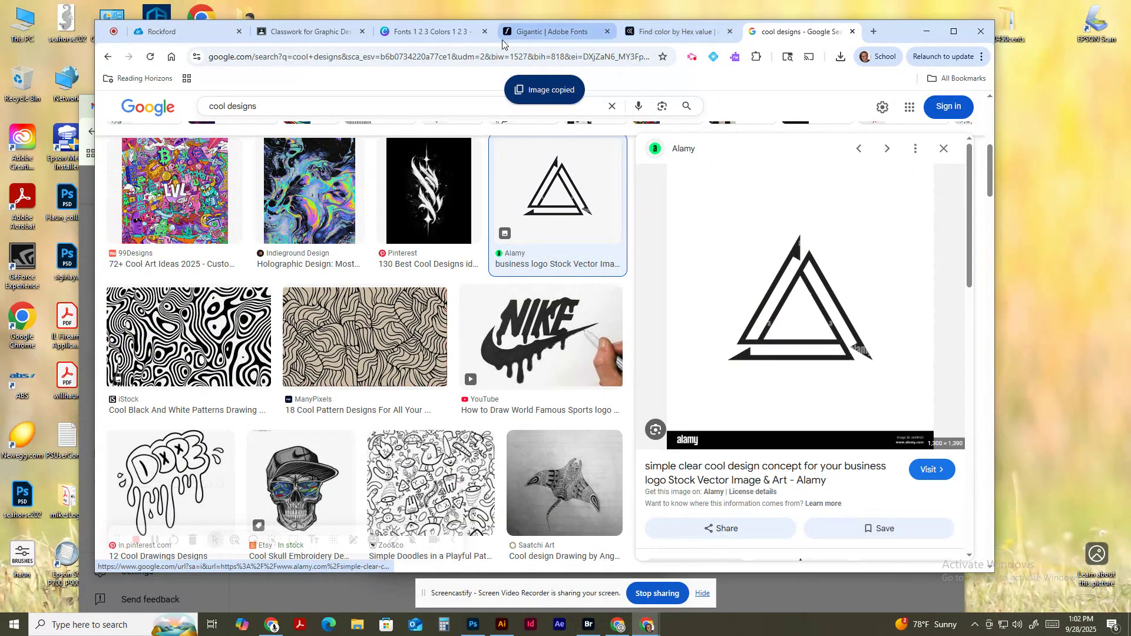
# - Paste the triangle logo onto the Canva mood board, scaled down and placed below the T-shirt
pyautogui.click(461, 39)
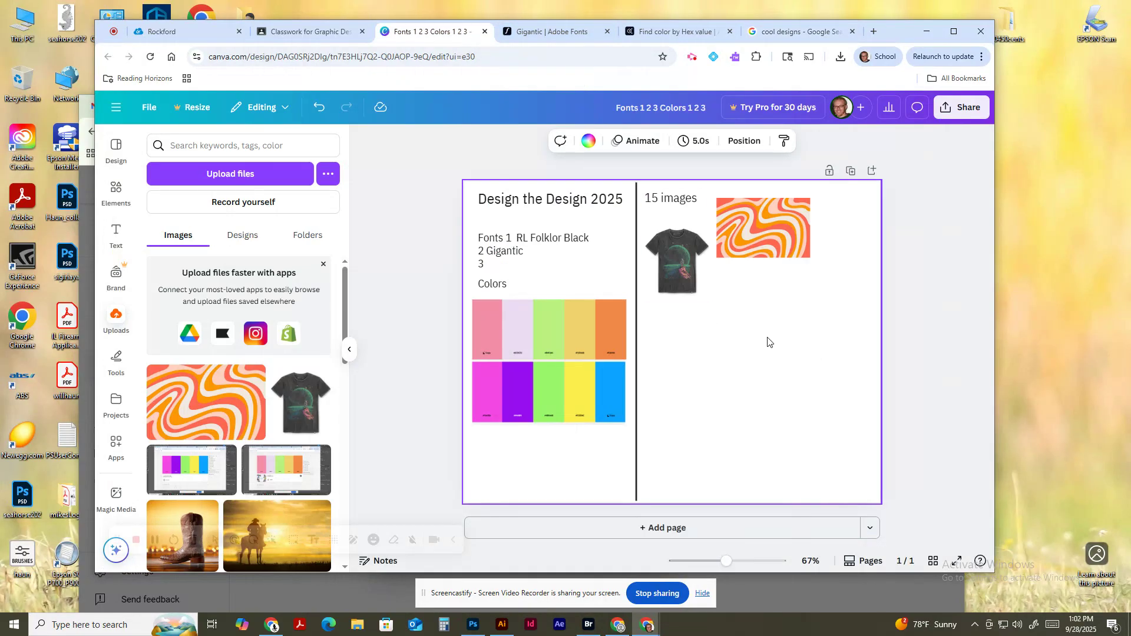
pyautogui.hotkey('ctrl', 'v')
pyautogui.moveTo(760, 243); pyautogui.dragTo(696, 336)
pyautogui.click(743, 292)
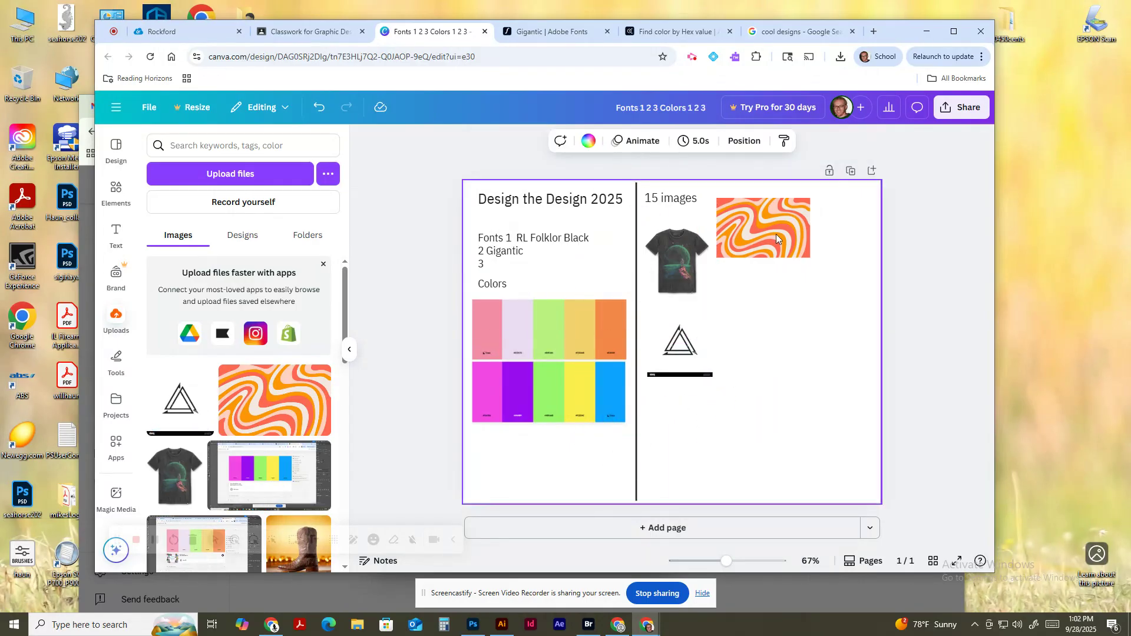
# - Return to Google Images, browse further through the results, and search for "cool typography design"
pyautogui.click(793, 24)
pyautogui.scroll(-4, 582, 338)
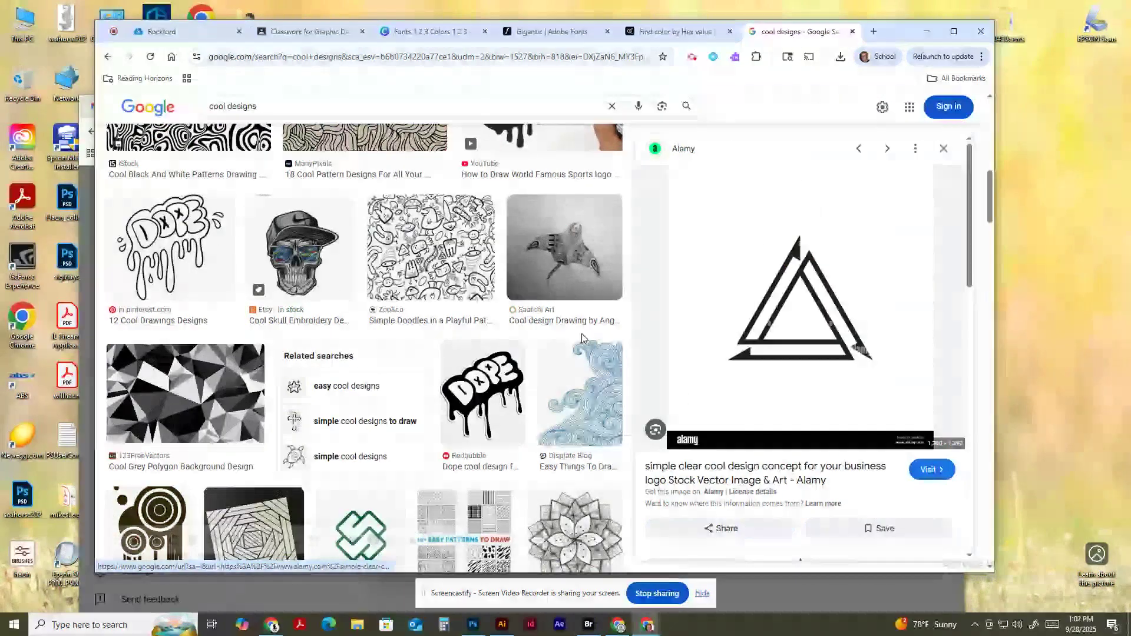
pyautogui.scroll(6, 582, 338)
pyautogui.doubleClick(236, 111)
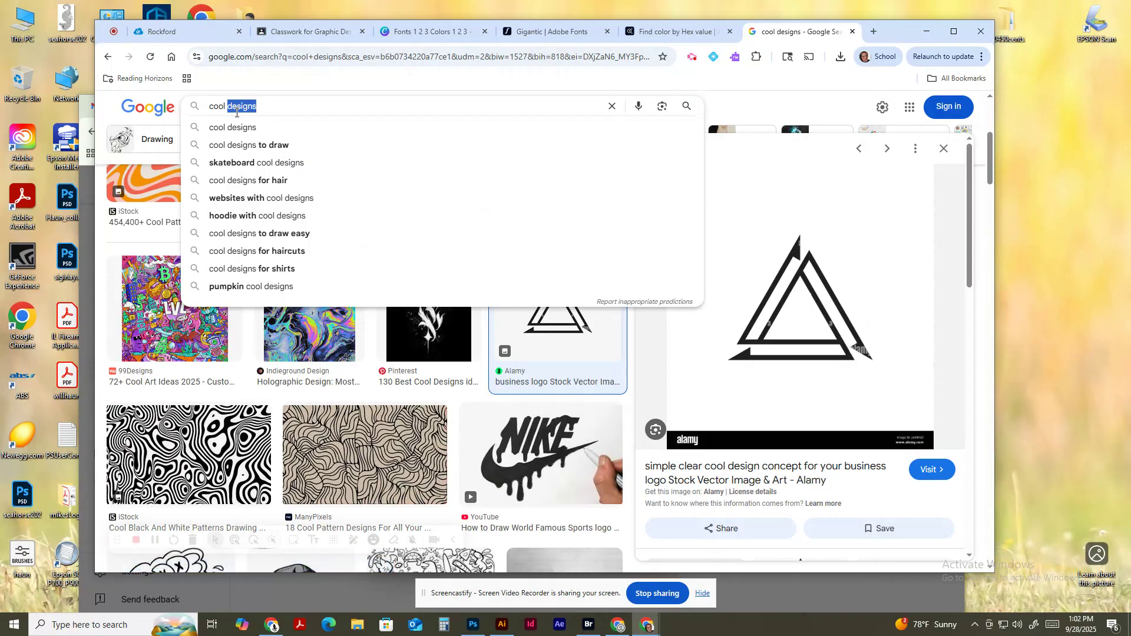
pyautogui.write('typo')
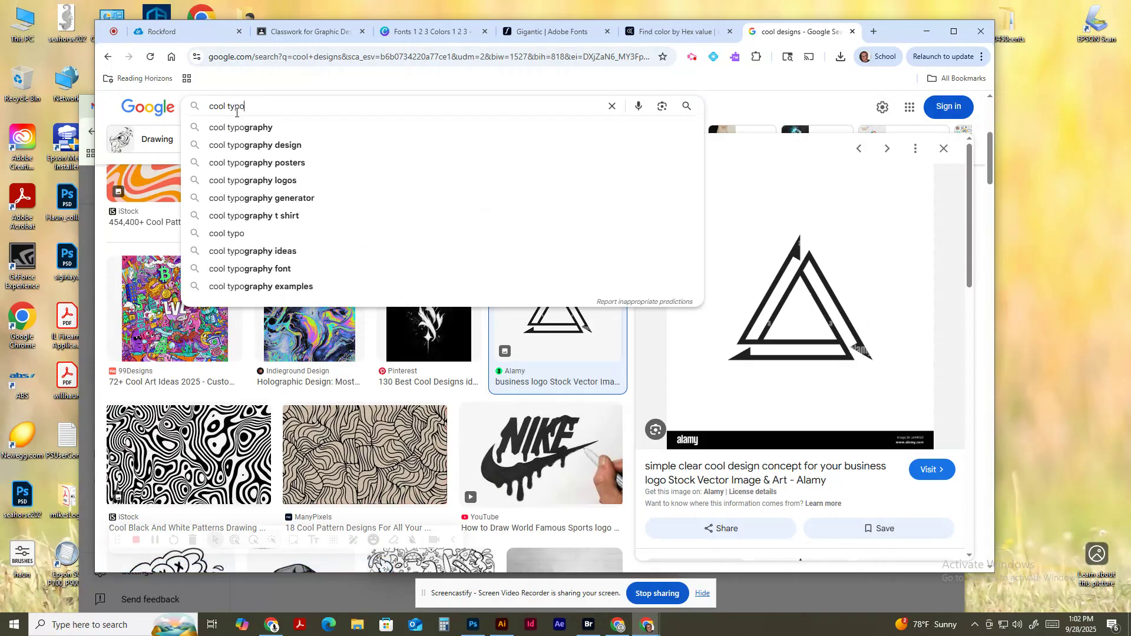
pyautogui.press('Down')
pyautogui.press('Down')
pyautogui.press('Return')
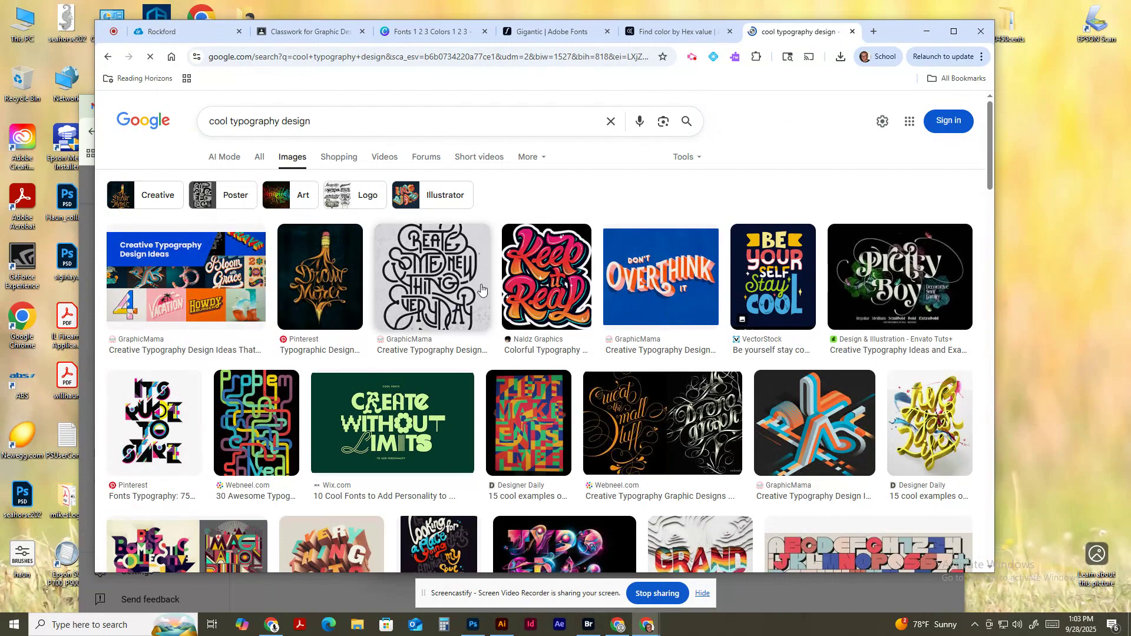
# - Preview the GraphicMama "Create something new every day" lettering in the image results and copy the large image
pyautogui.click(482, 289)
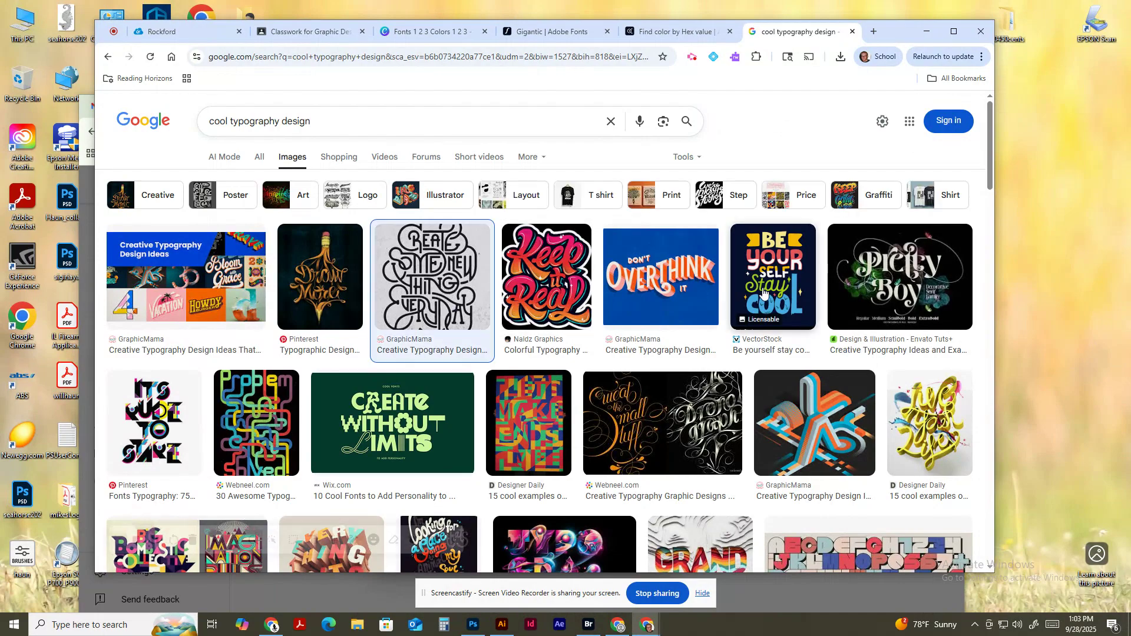
pyautogui.rightClick(757, 338)
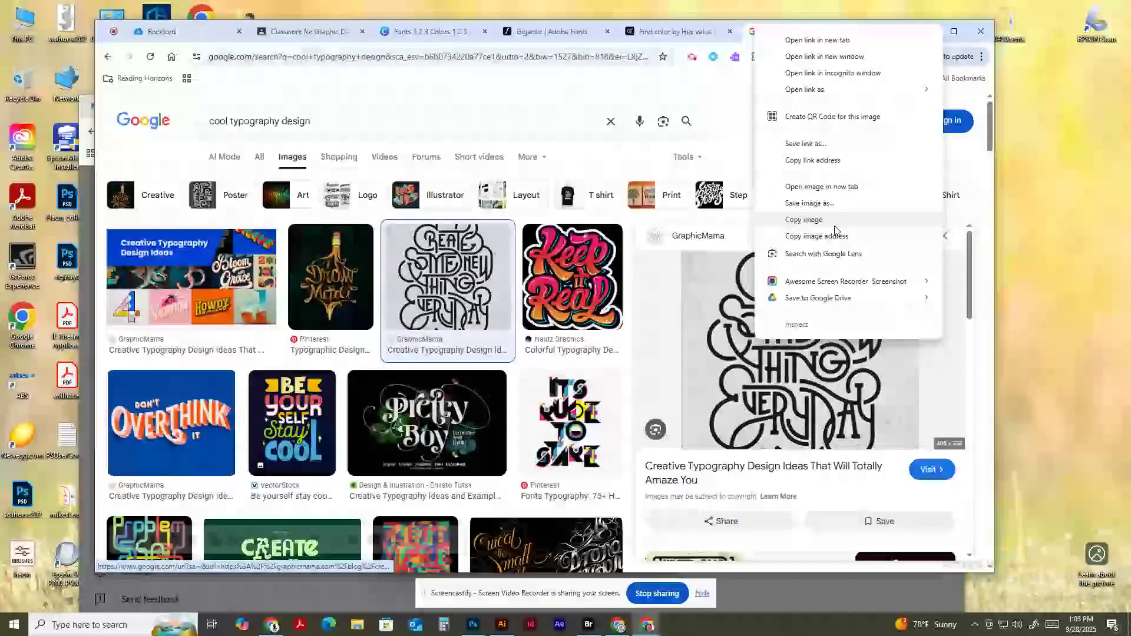
pyautogui.click(804, 220)
# - Paste the lettering image onto the Canva mood board, scale it down and place it directly below the wavy orange pattern
pyautogui.click(430, 32)
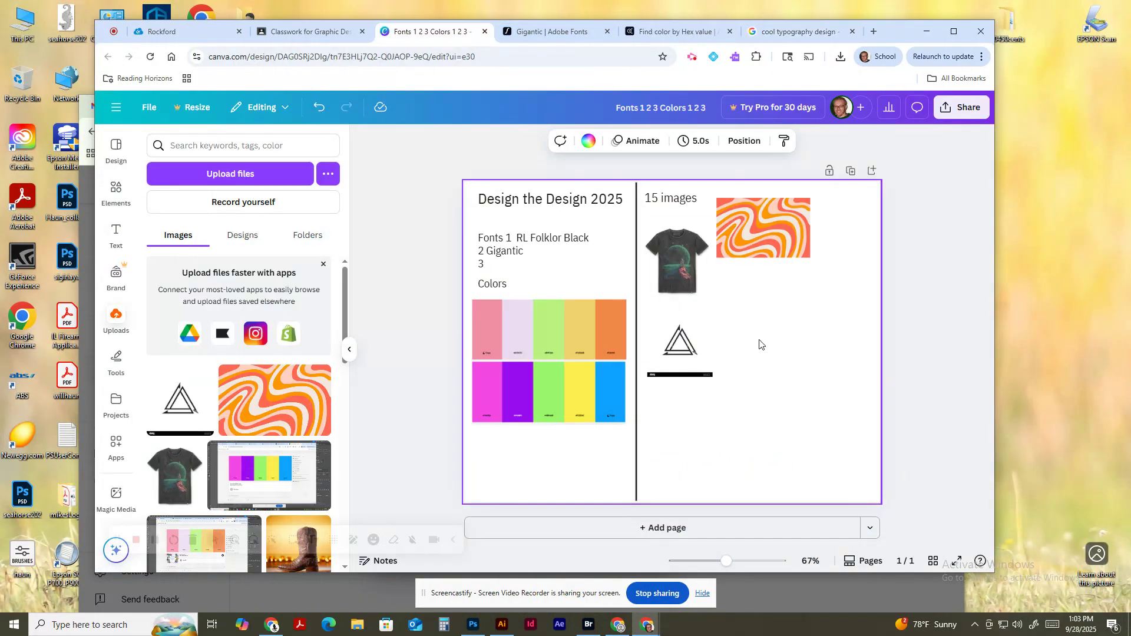
pyautogui.hotkey('ctrl', 'v')
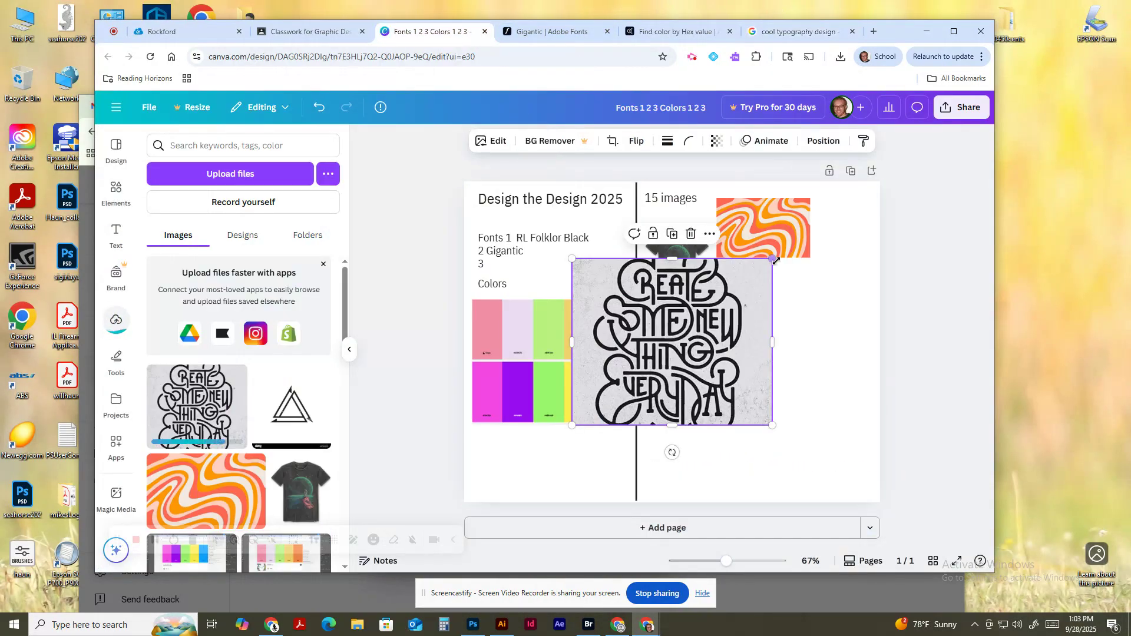
pyautogui.moveTo(776, 257); pyautogui.dragTo(644, 361)
pyautogui.moveTo(620, 400); pyautogui.dragTo(762, 299)
pyautogui.click(810, 335)
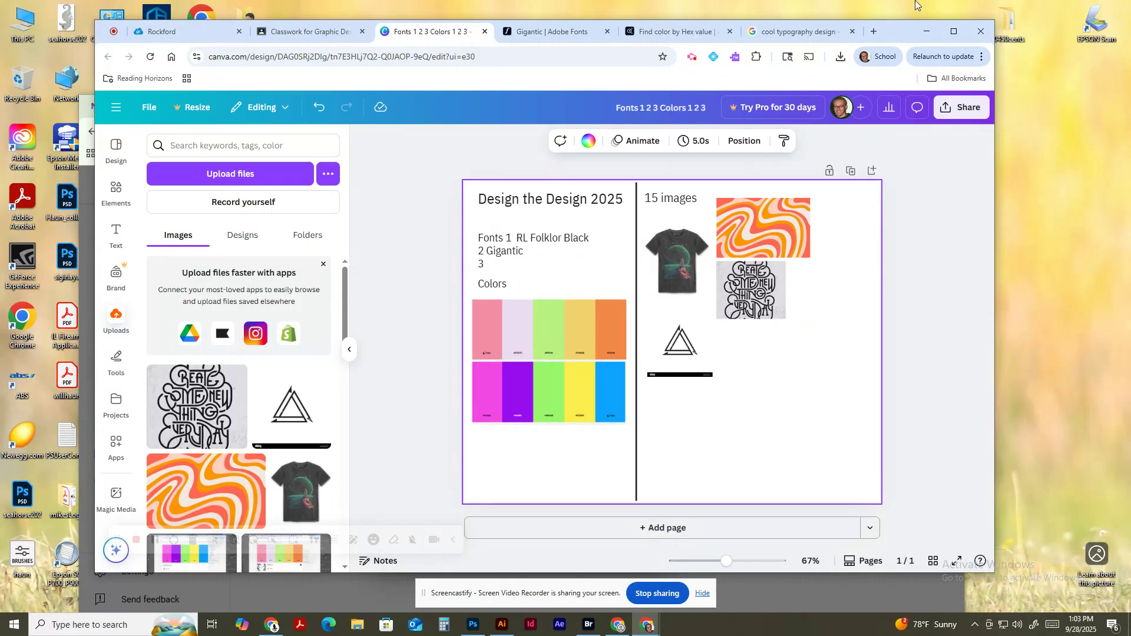
# - Return to Google Images and search for cool clown illustrations
pyautogui.click(816, 30)
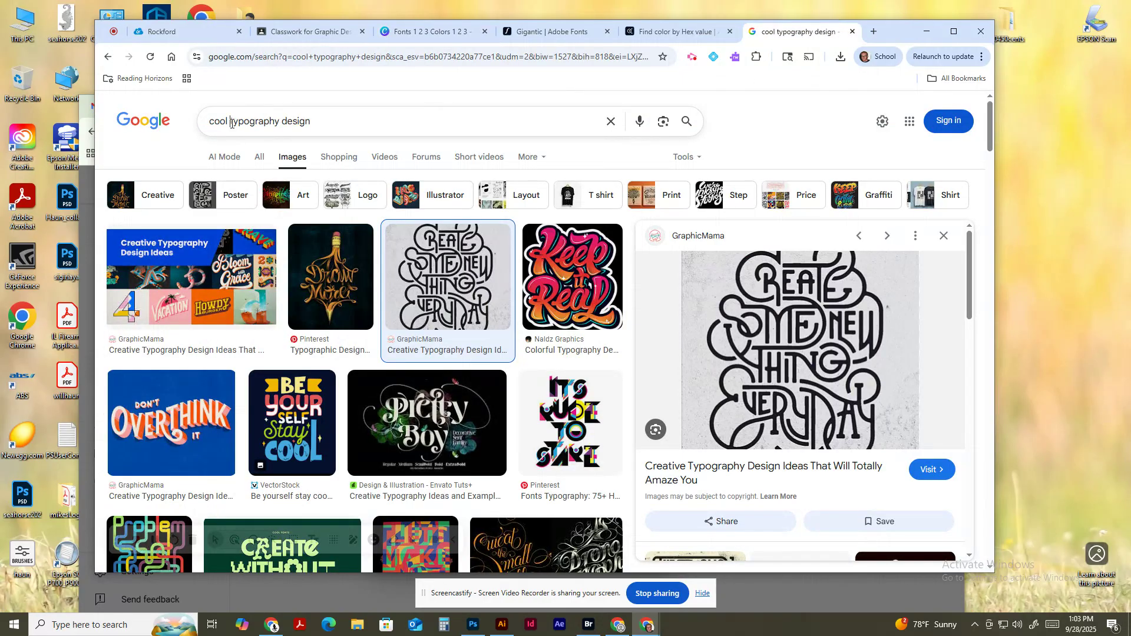
pyautogui.moveTo(231, 123); pyautogui.dragTo(319, 124)
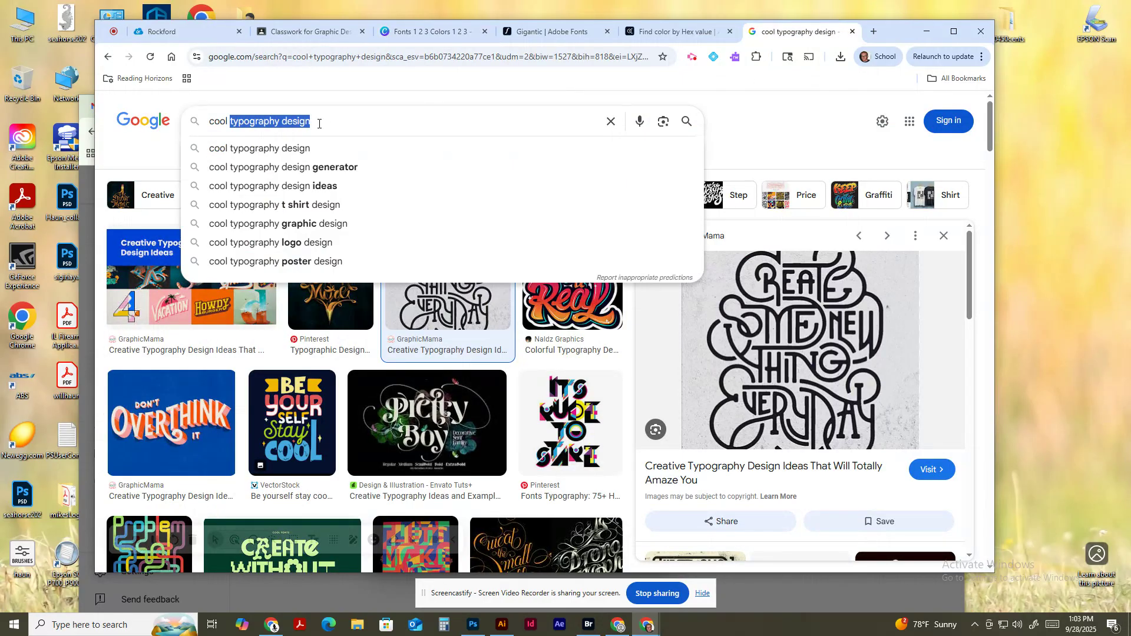
pyautogui.write('clown ')
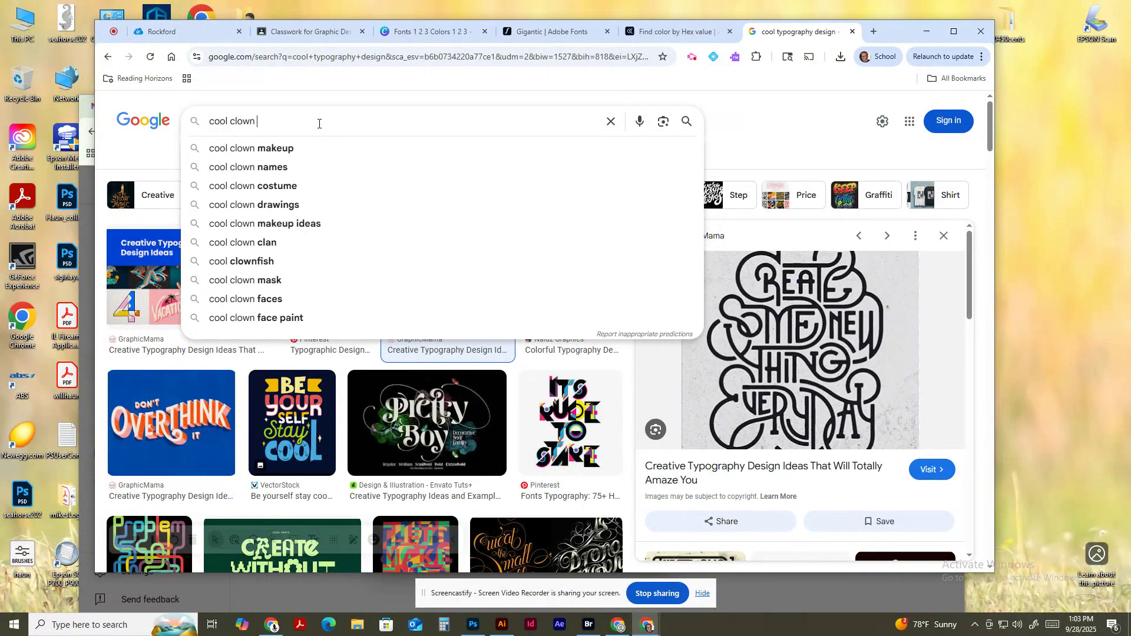
pyautogui.write('illustratiopns')
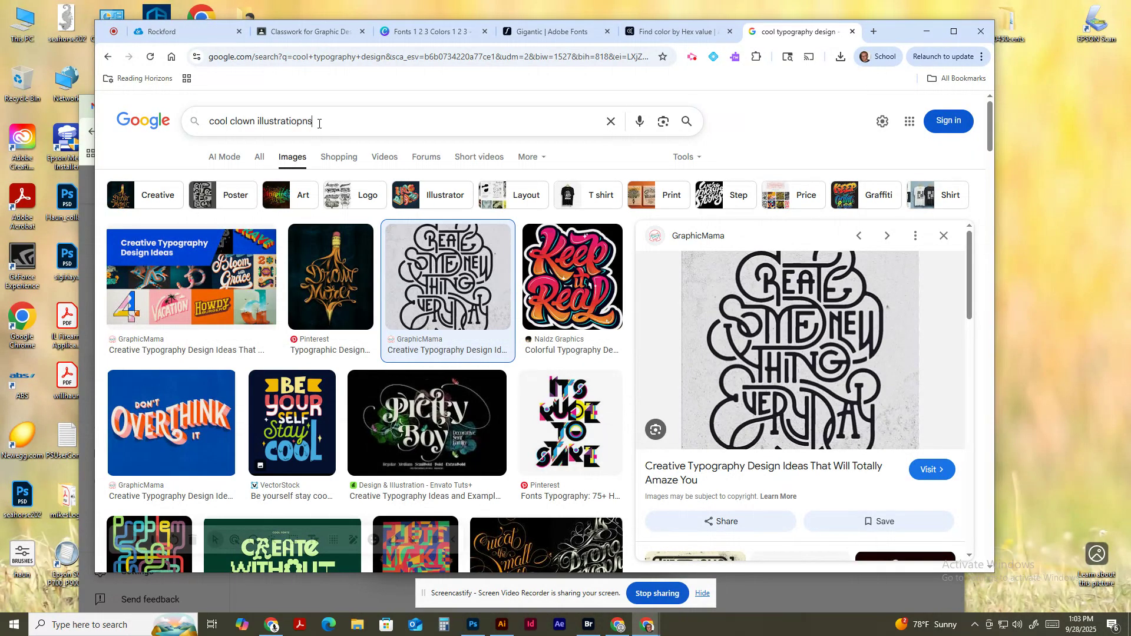
pyautogui.press('Return')
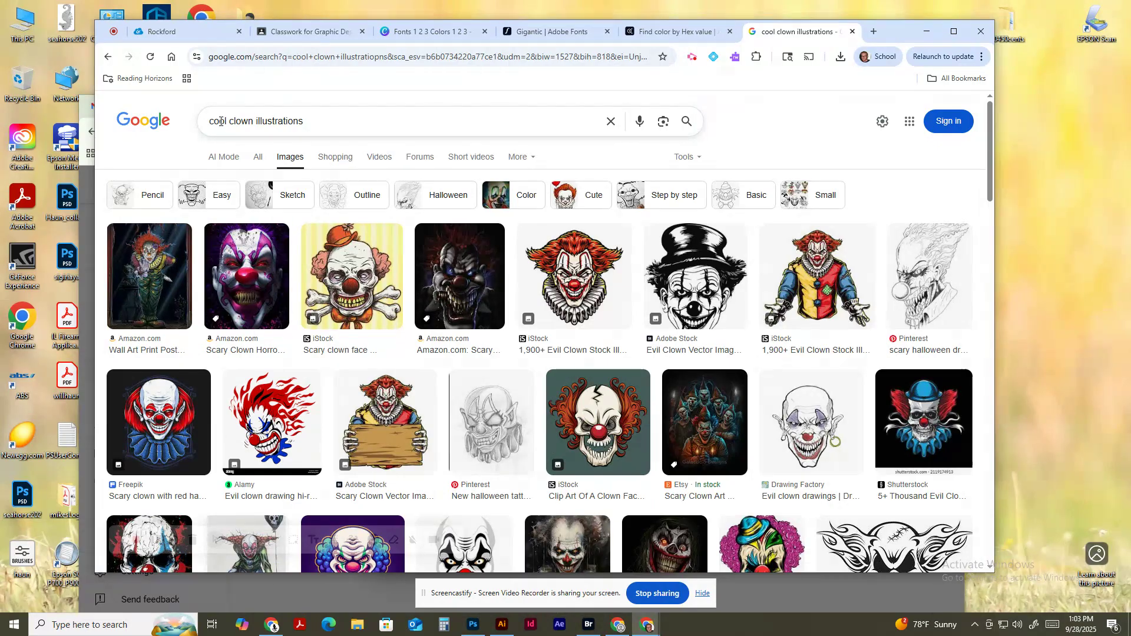
# - Change "cool" to "funny" in the clown illustration query and run the image search again
pyautogui.write('fu')
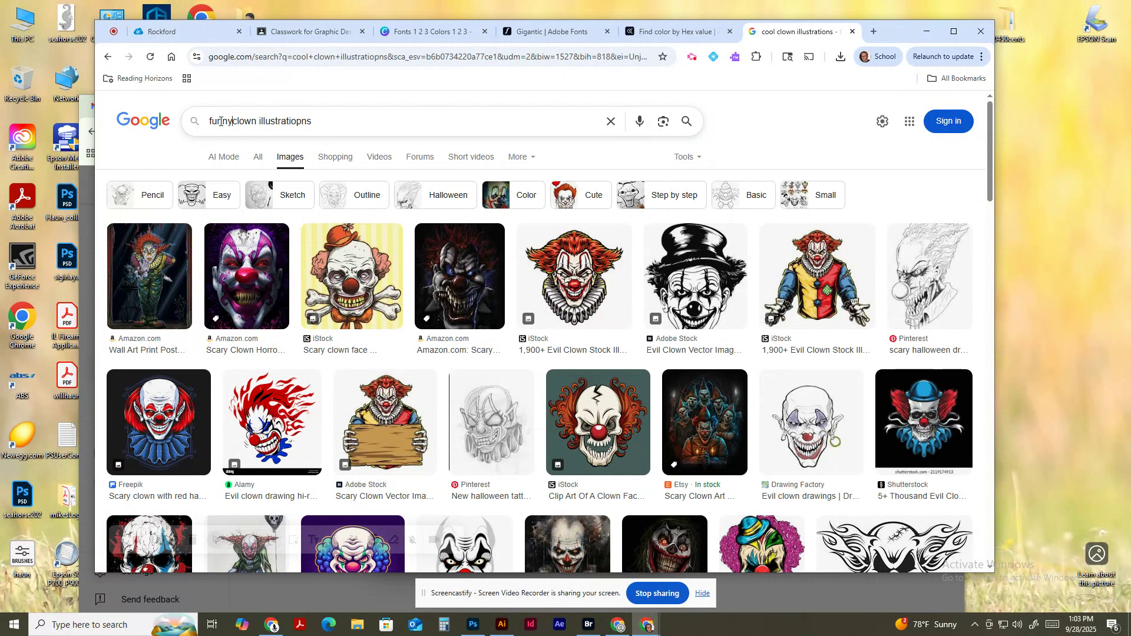
pyautogui.write('nny')
pyautogui.press('Return')
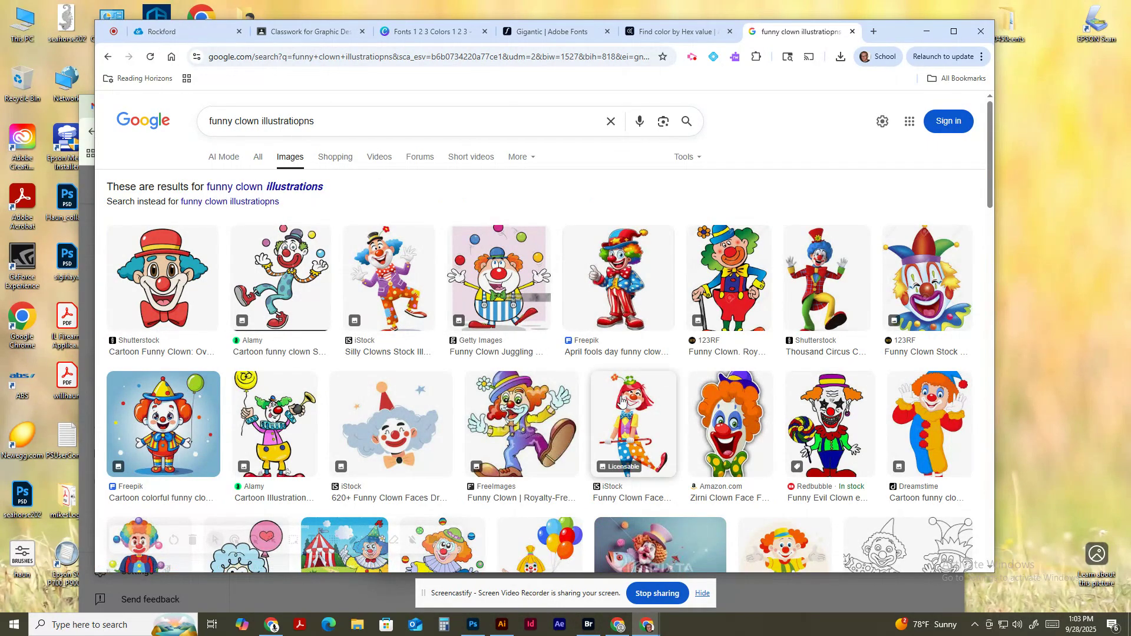
# - Preview the iStock red-haired clown in polka-dot trousers holding a cane and copy the large image
pyautogui.click(622, 400)
pyautogui.rightClick(797, 277)
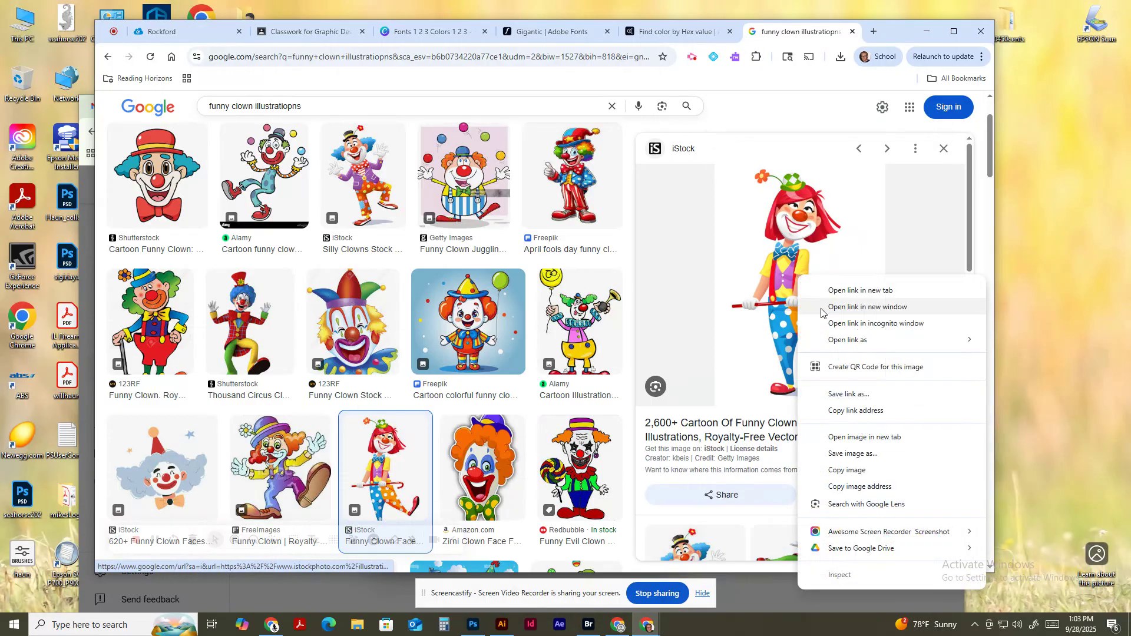
pyautogui.click(849, 471)
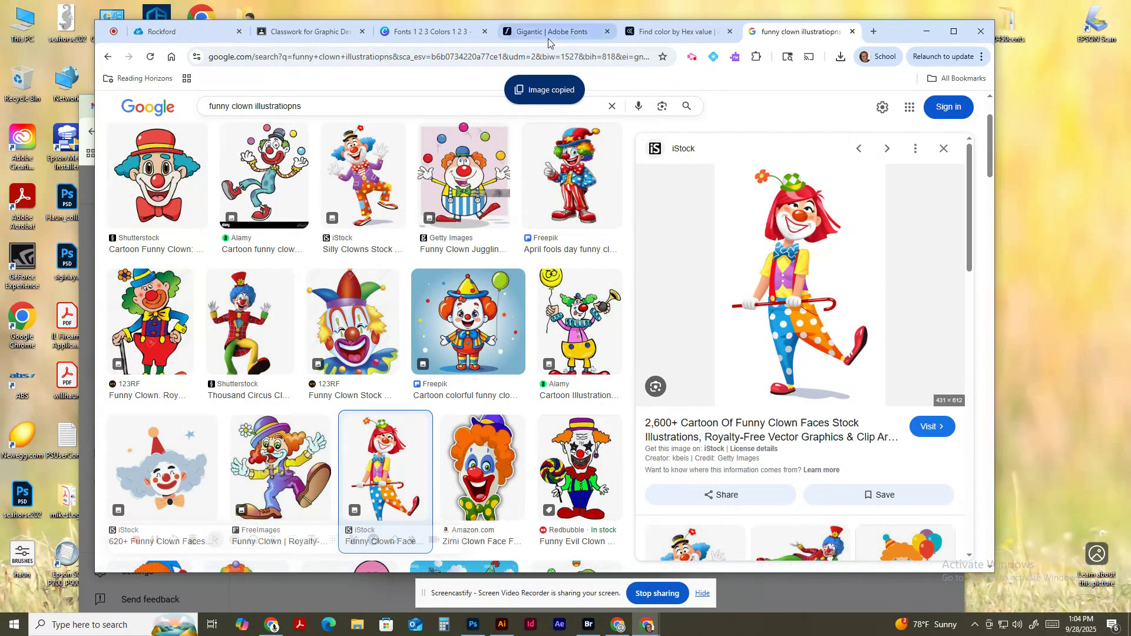
# - Paste the clown onto the Canva mood board, scaled down and placed below the triangle logo
pyautogui.click(430, 31)
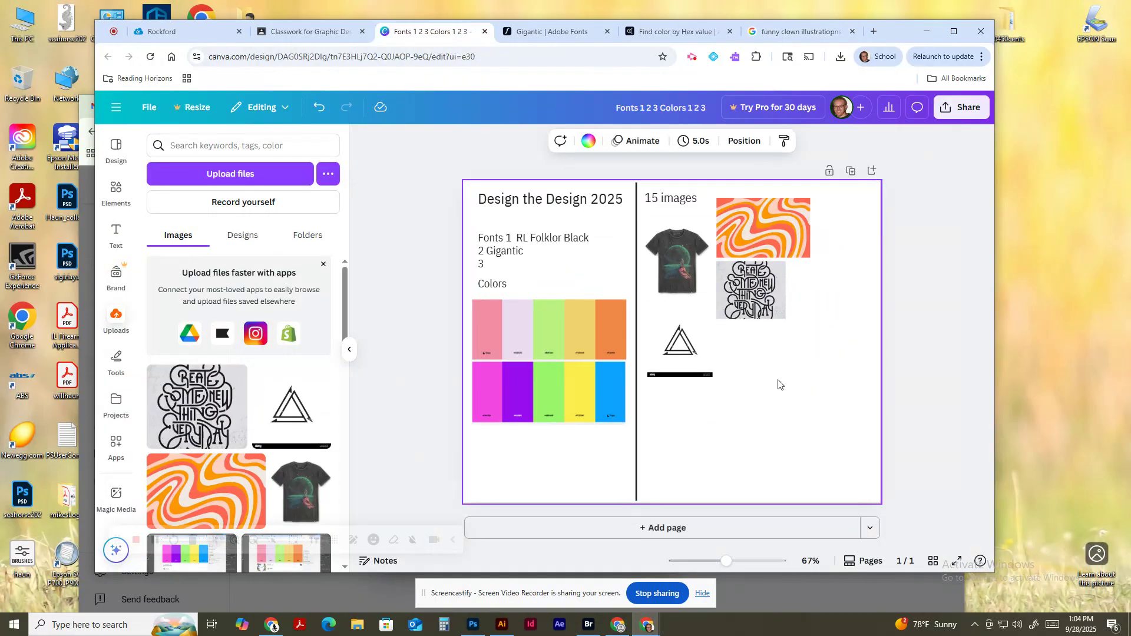
pyautogui.hotkey('ctrl', 'v')
pyautogui.moveTo(742, 250); pyautogui.dragTo(697, 415)
pyautogui.click(770, 406)
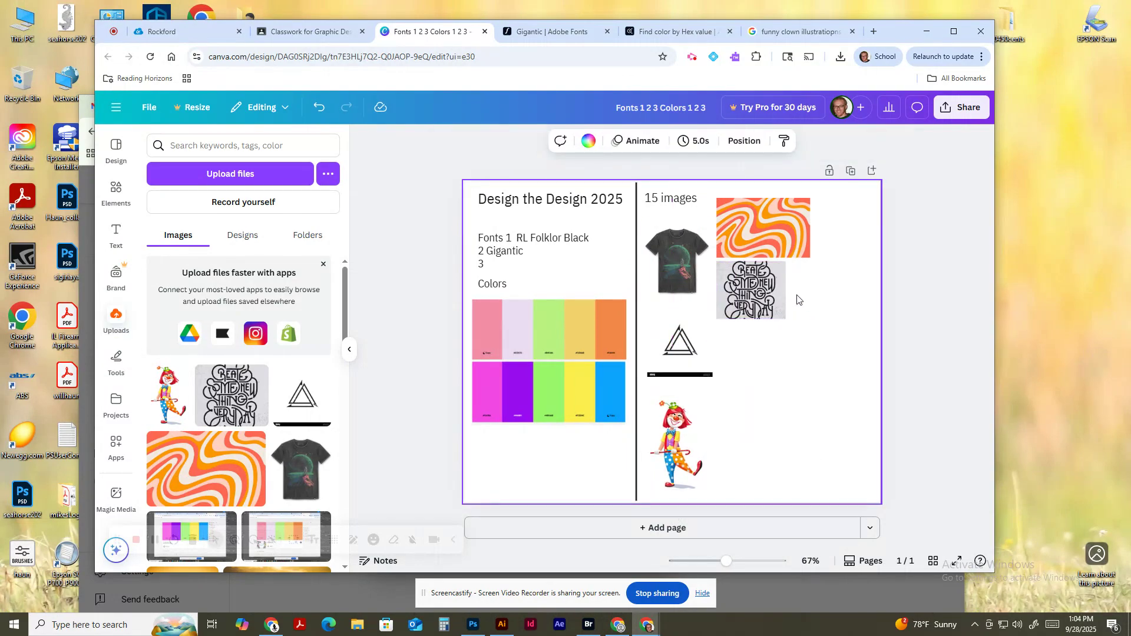